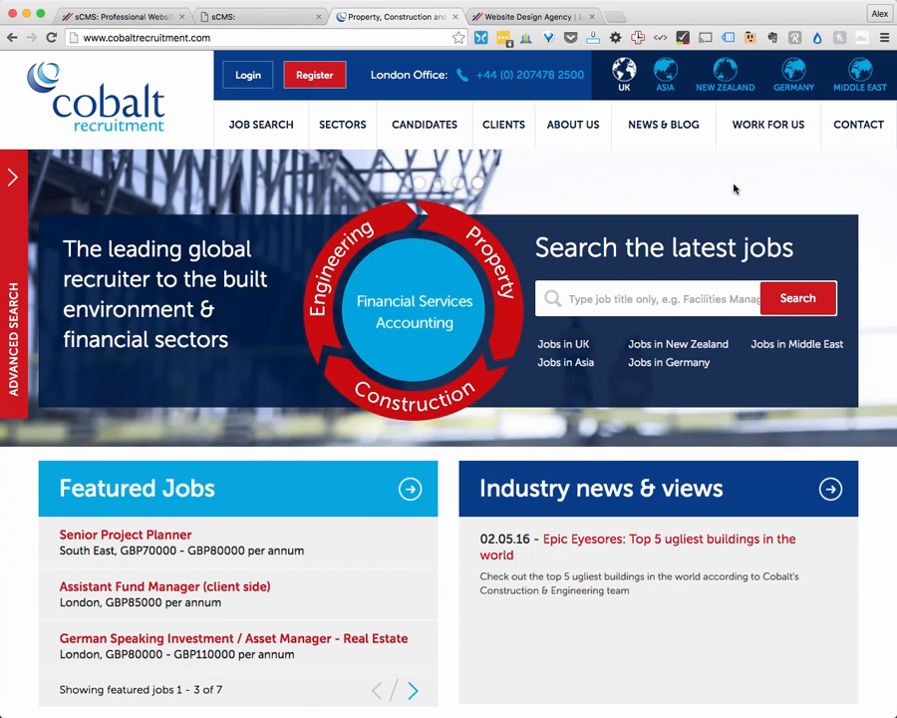
# Step: Look through the submenus of the recruitment website's main navigation, including Sectors, Candidates and News & Blog
pyautogui.moveTo(682, 119)
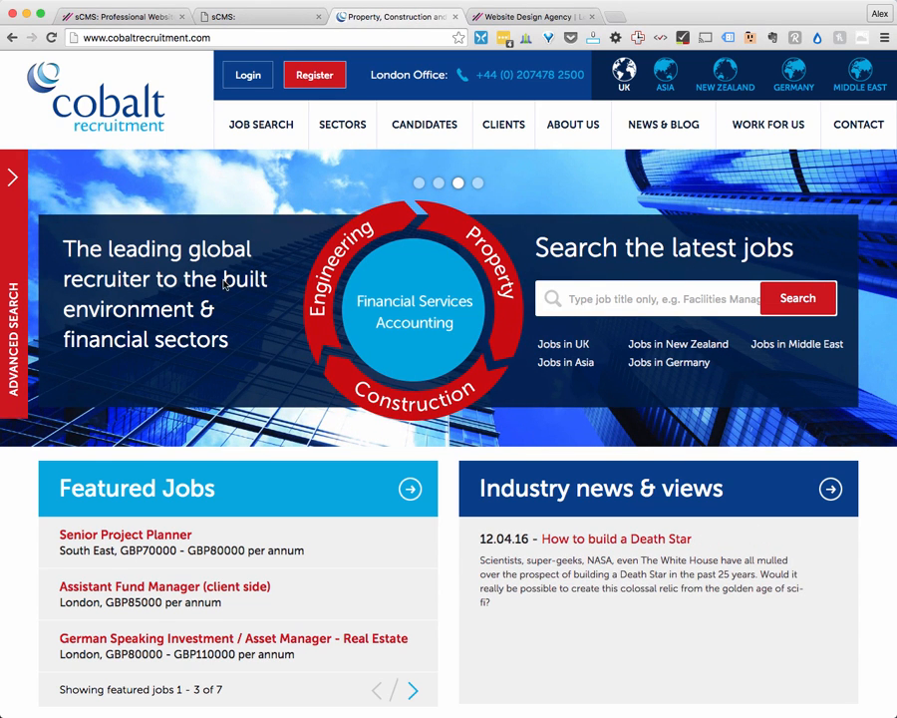
pyautogui.moveTo(361, 133)
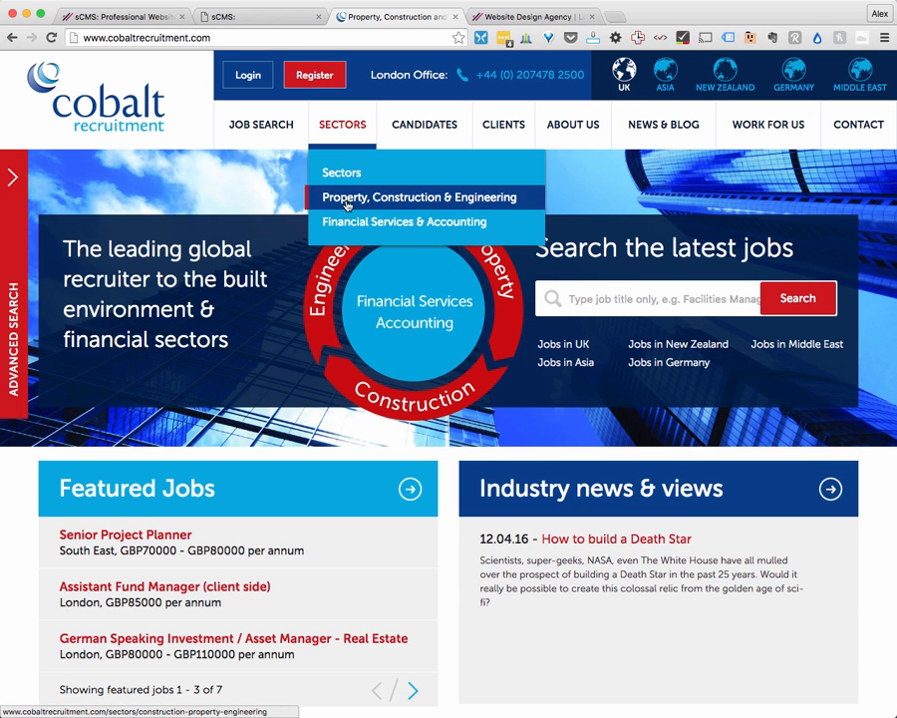
pyautogui.moveTo(411, 138)
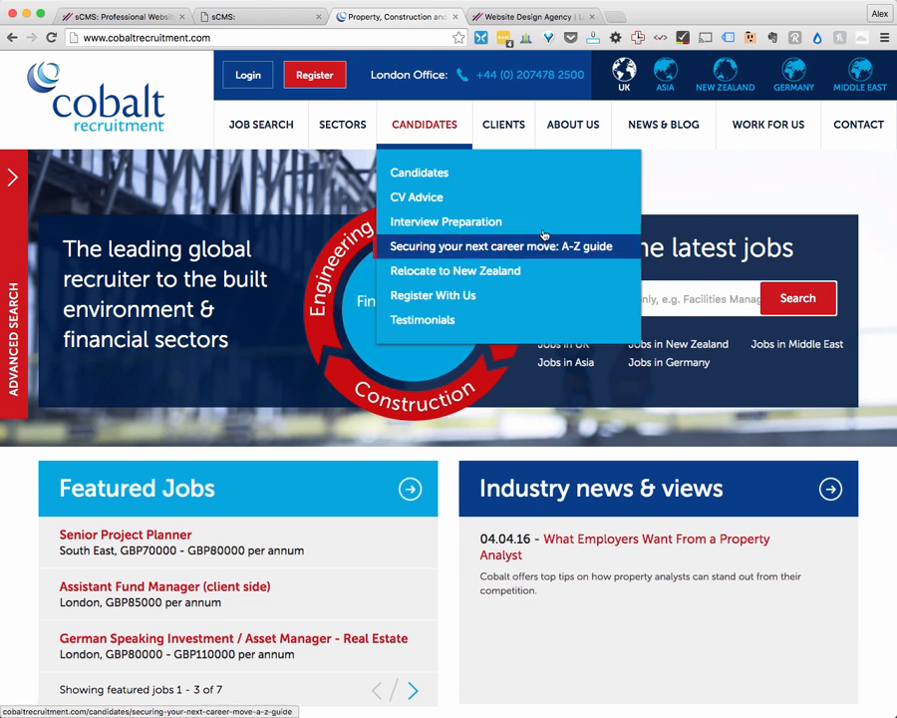
pyautogui.moveTo(505, 129)
pyautogui.moveTo(569, 124)
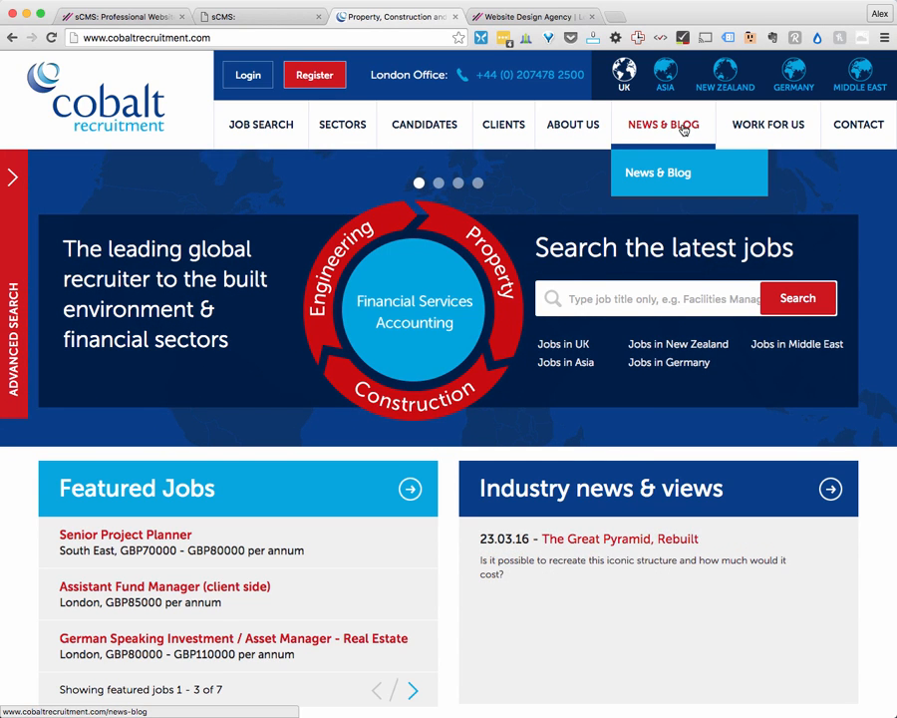
pyautogui.moveTo(863, 120)
pyautogui.moveTo(804, 126)
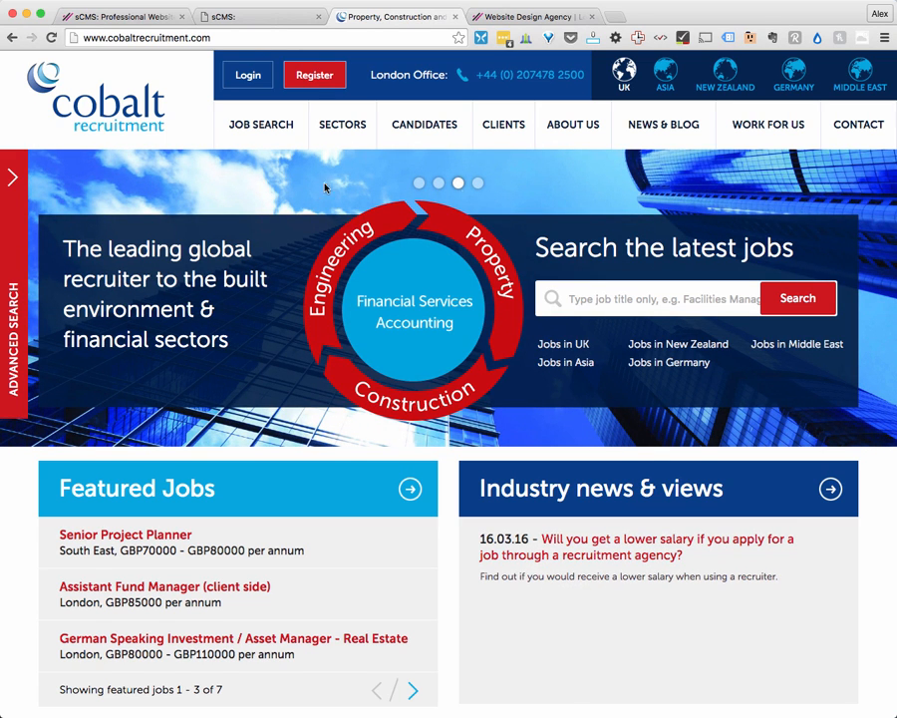
# Step: Log in to the website with the prefilled account details and open the sCMS admin area
pyautogui.click(247, 78)
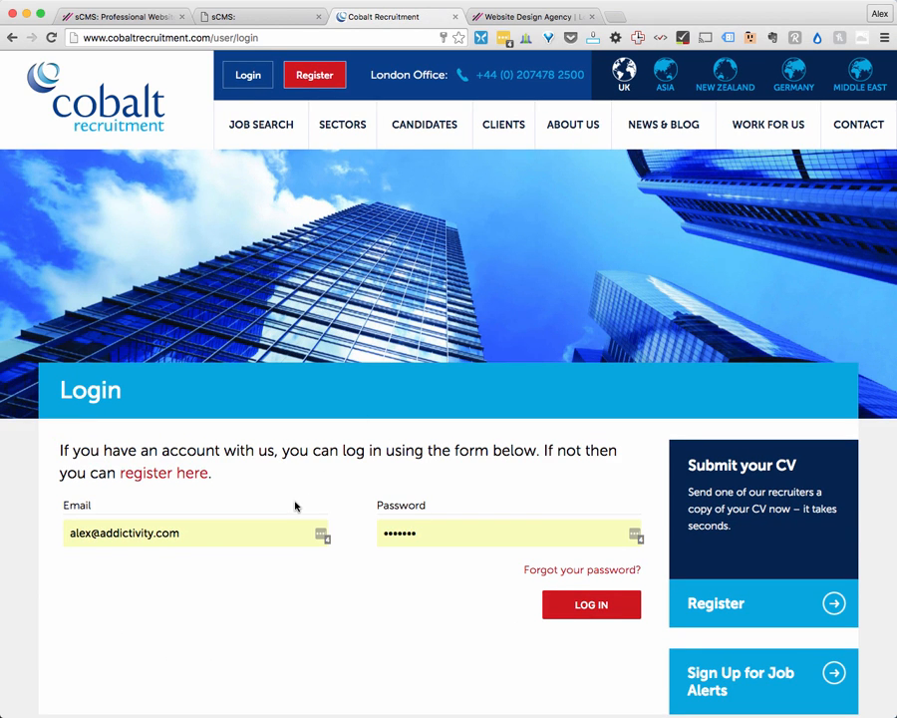
pyautogui.click(583, 611)
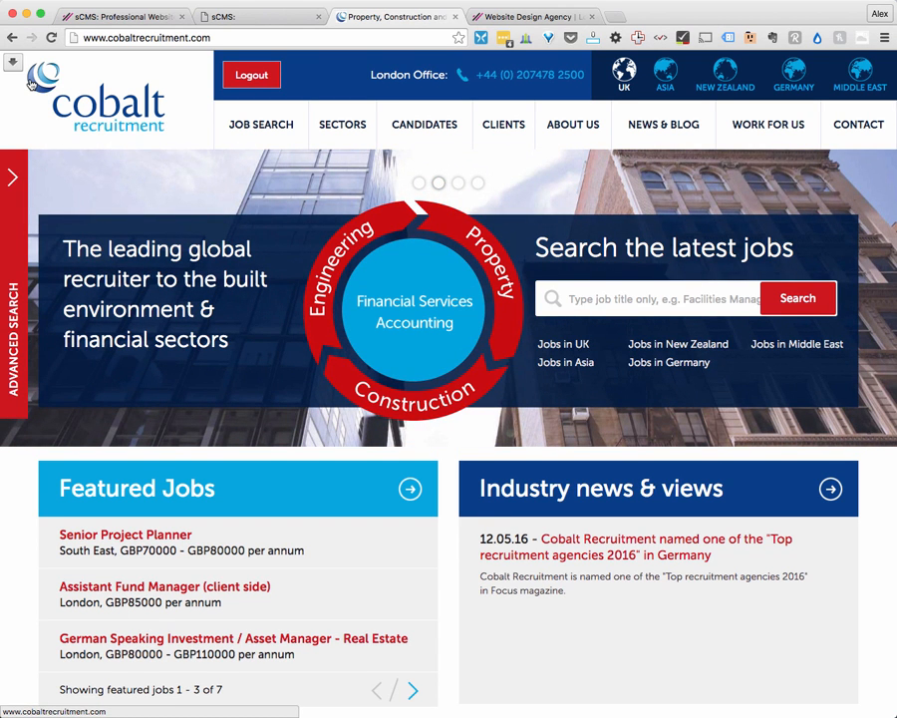
pyautogui.moveTo(14, 68)
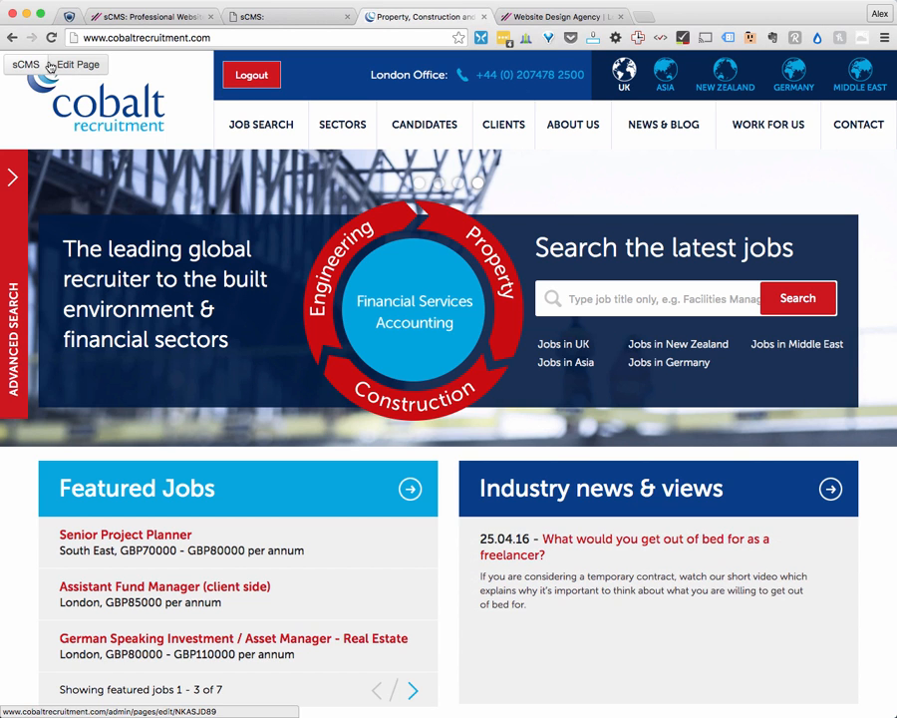
pyautogui.click(31, 67)
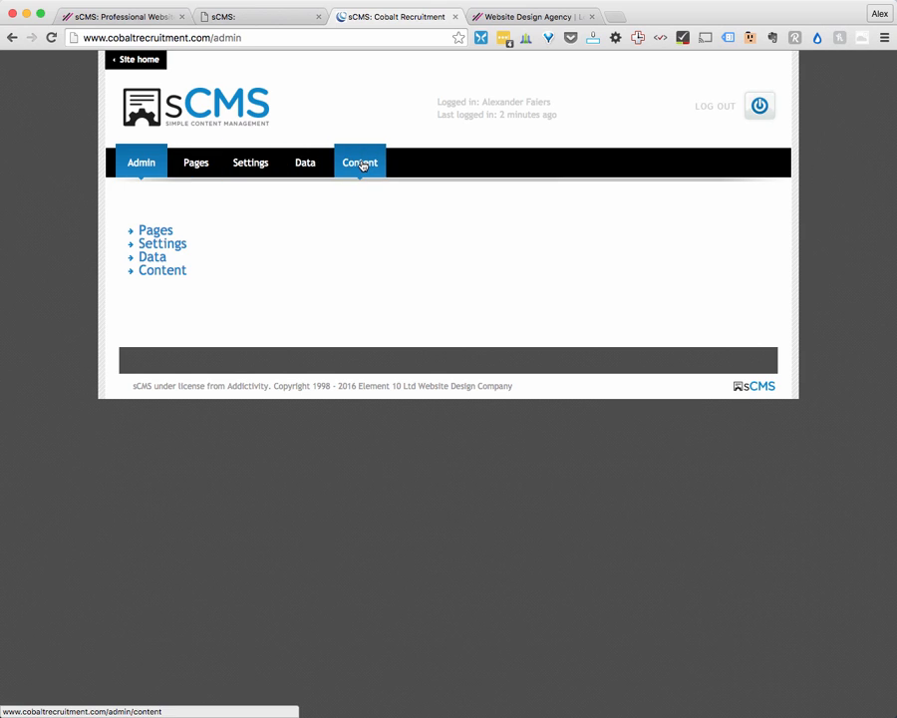
# Step: Open the site's page list and examine the Sectors subpages down to Real Estate Asset Management, collapsing the branches again
pyautogui.click(198, 170)
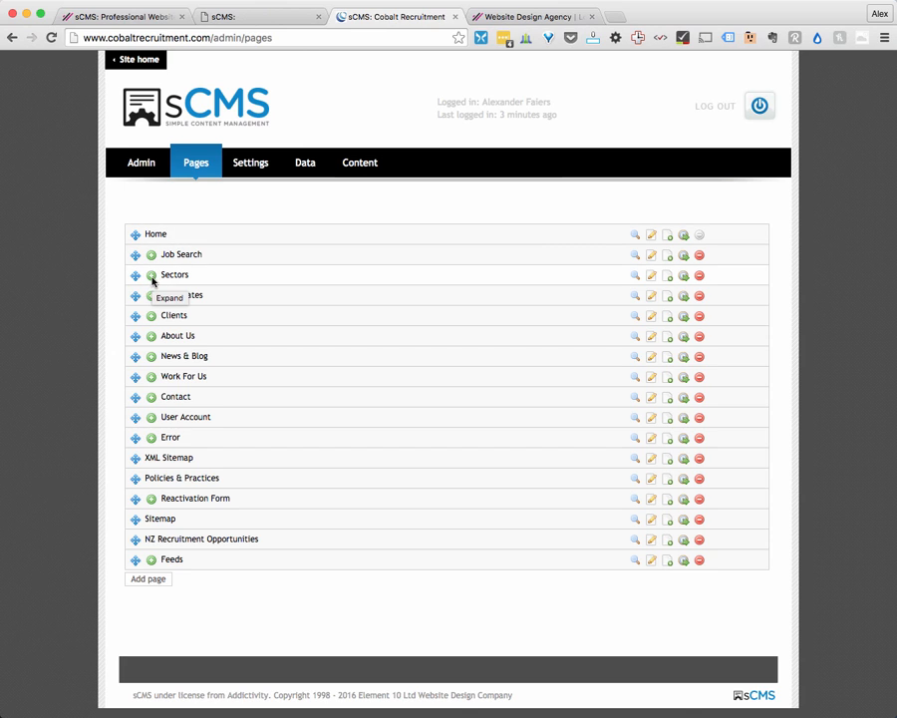
pyautogui.click(152, 276)
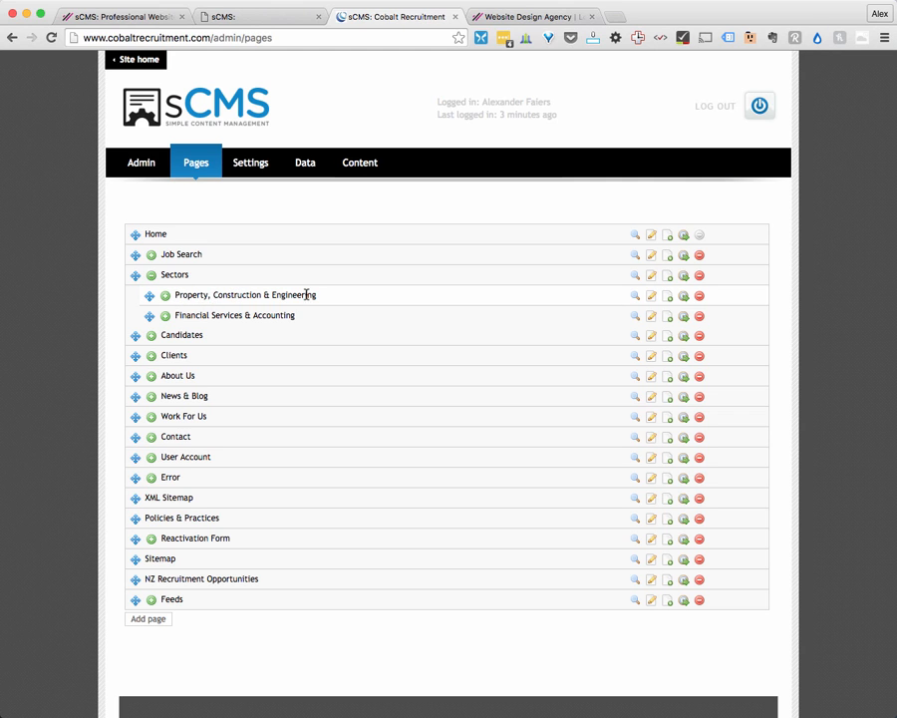
pyautogui.click(165, 296)
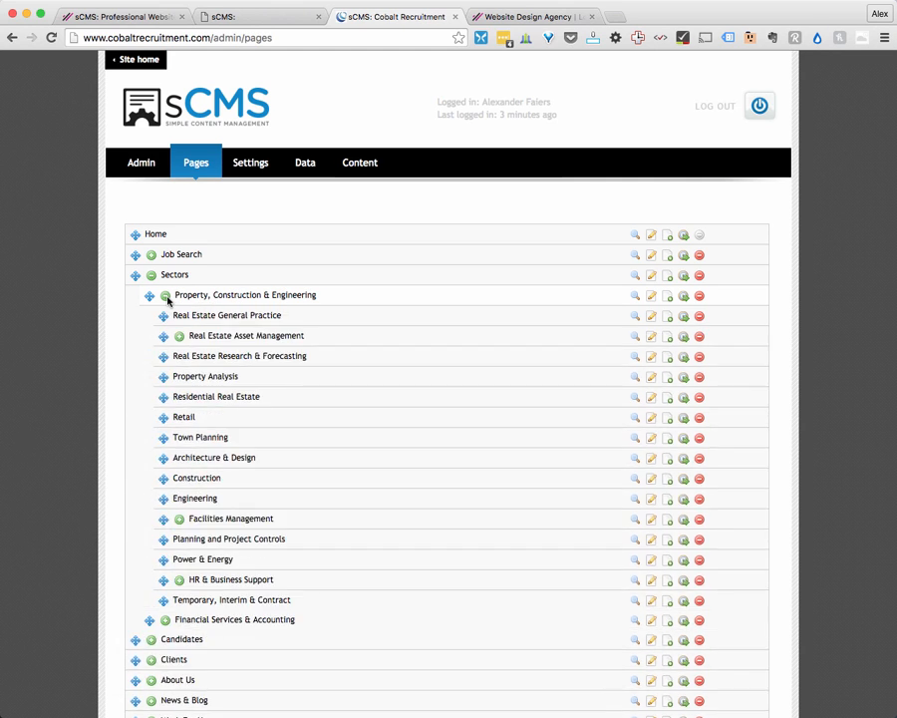
pyautogui.scroll(-2, 374, 360)
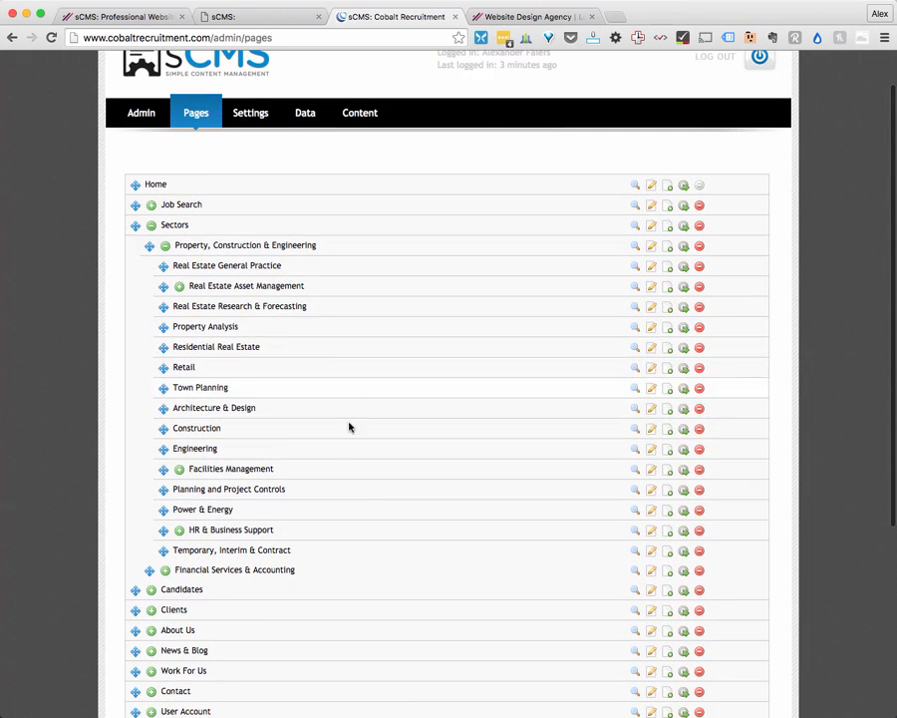
pyautogui.click(178, 286)
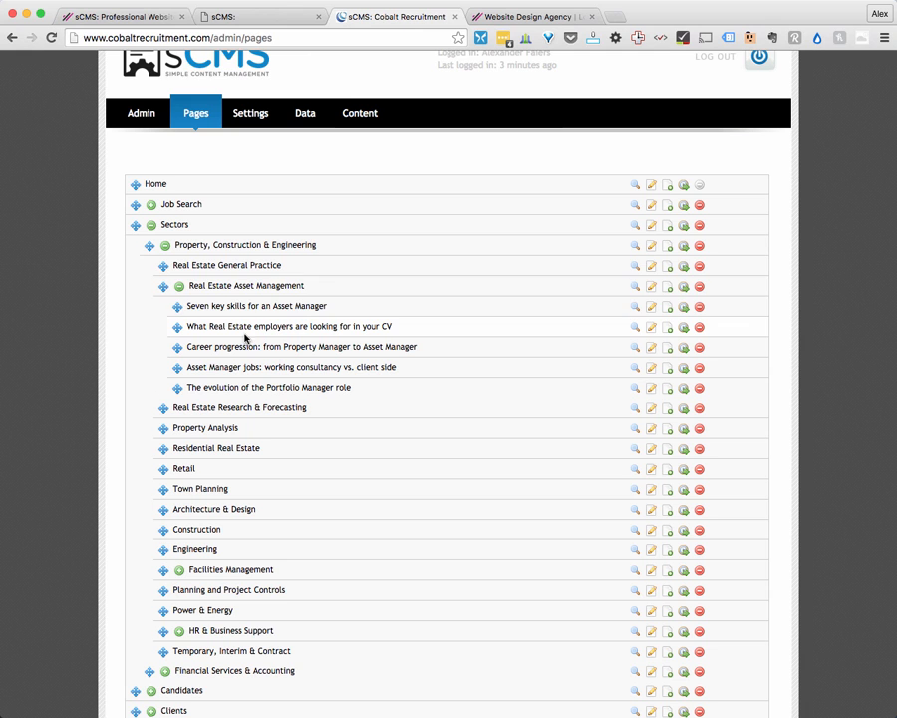
pyautogui.click(179, 286)
pyautogui.click(165, 246)
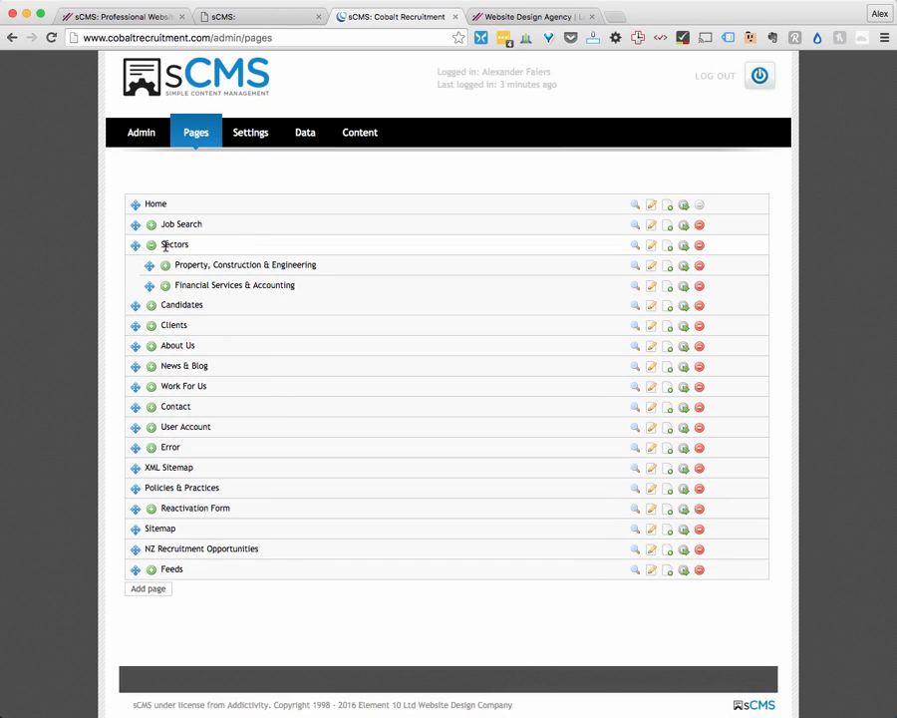
pyautogui.click(148, 243)
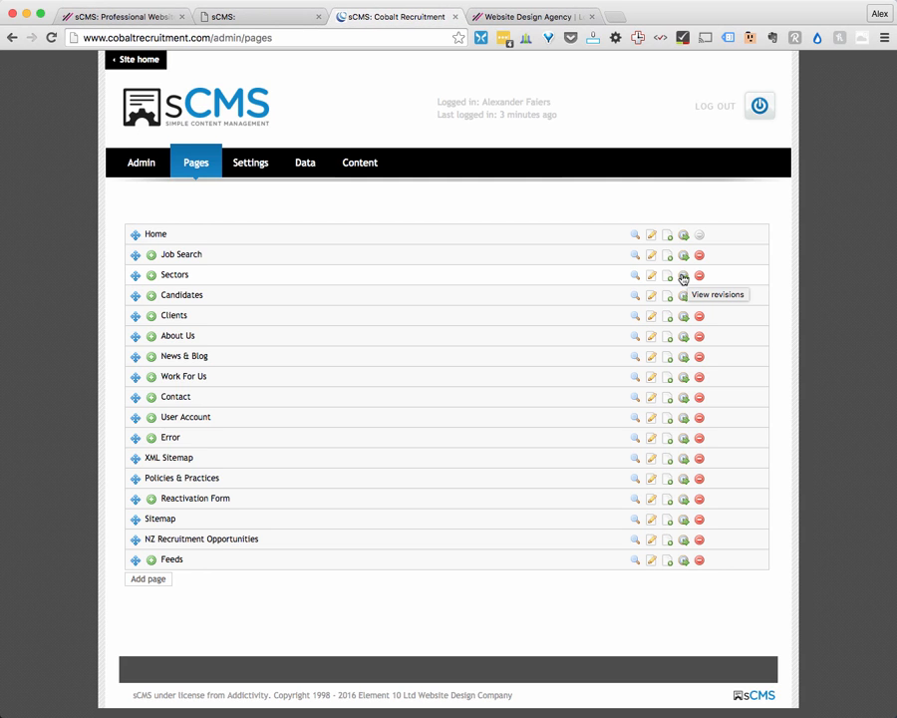
# Step: View the revision history of the Sectors page and close it
pyautogui.click(683, 277)
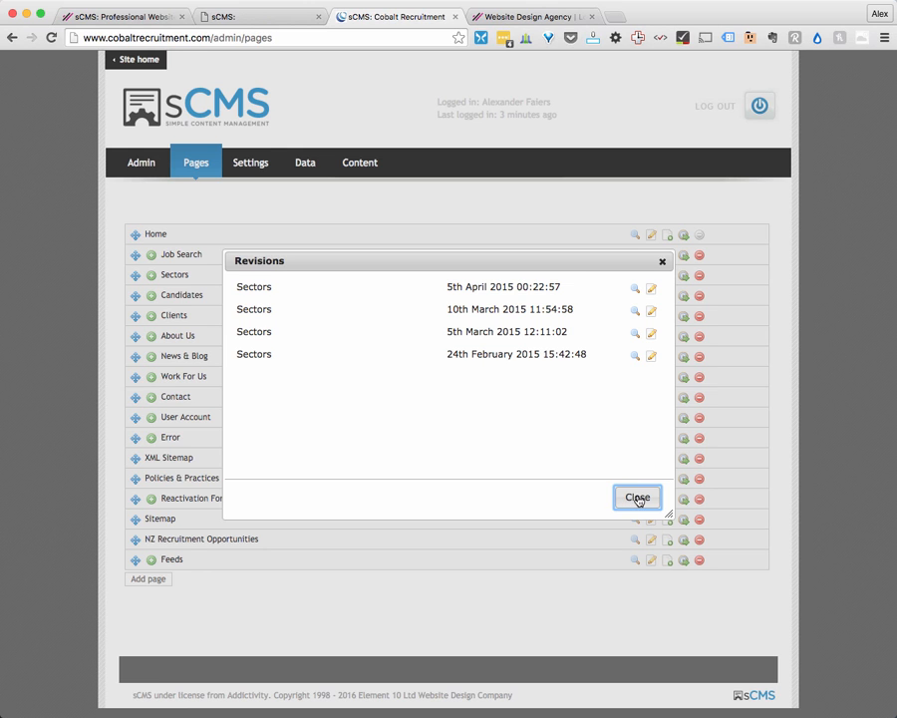
pyautogui.click(637, 497)
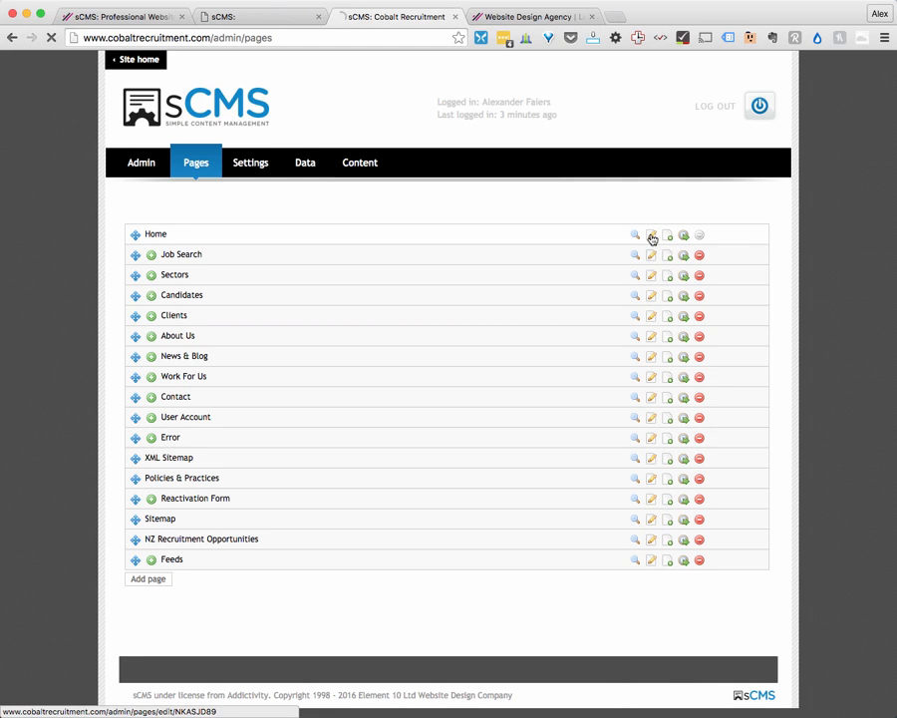
# Step: Open the Home page for editing and look over its content sections and page options
pyautogui.click(652, 237)
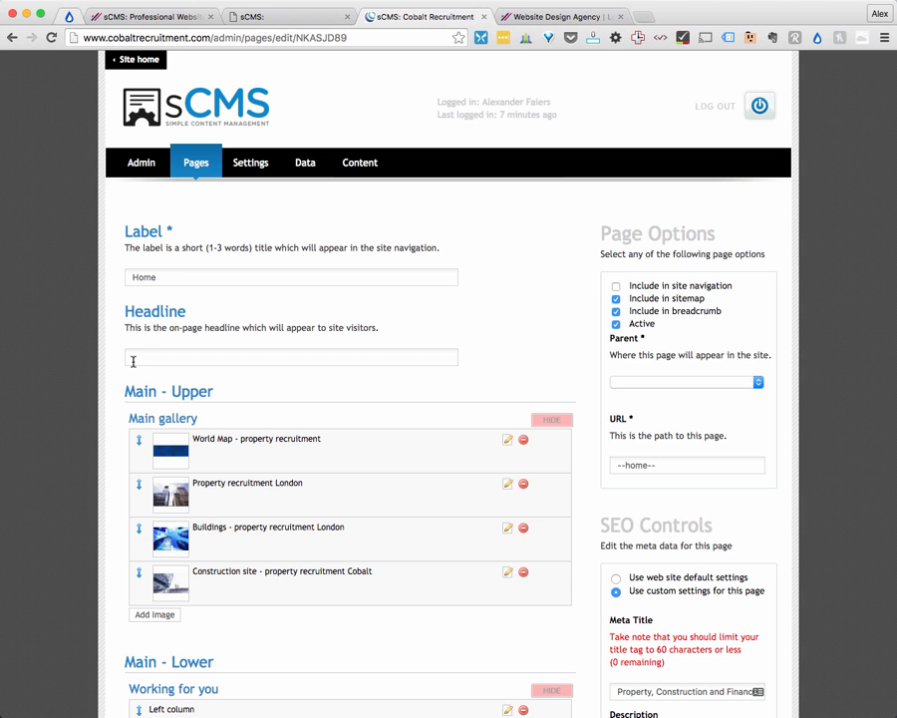
pyautogui.scroll(-2, 111, 409)
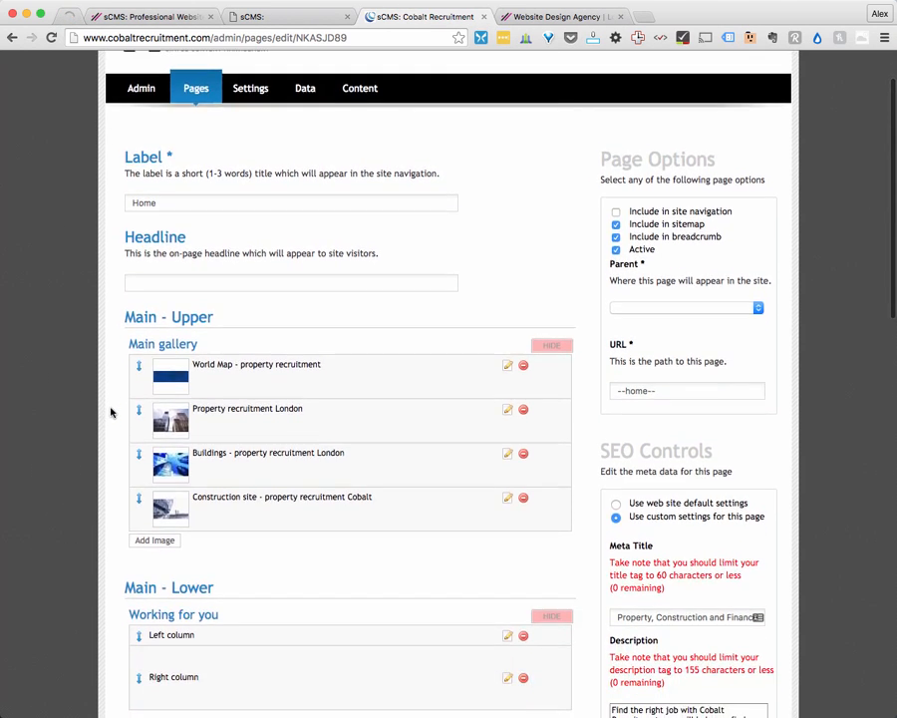
pyautogui.scroll(-3, 111, 411)
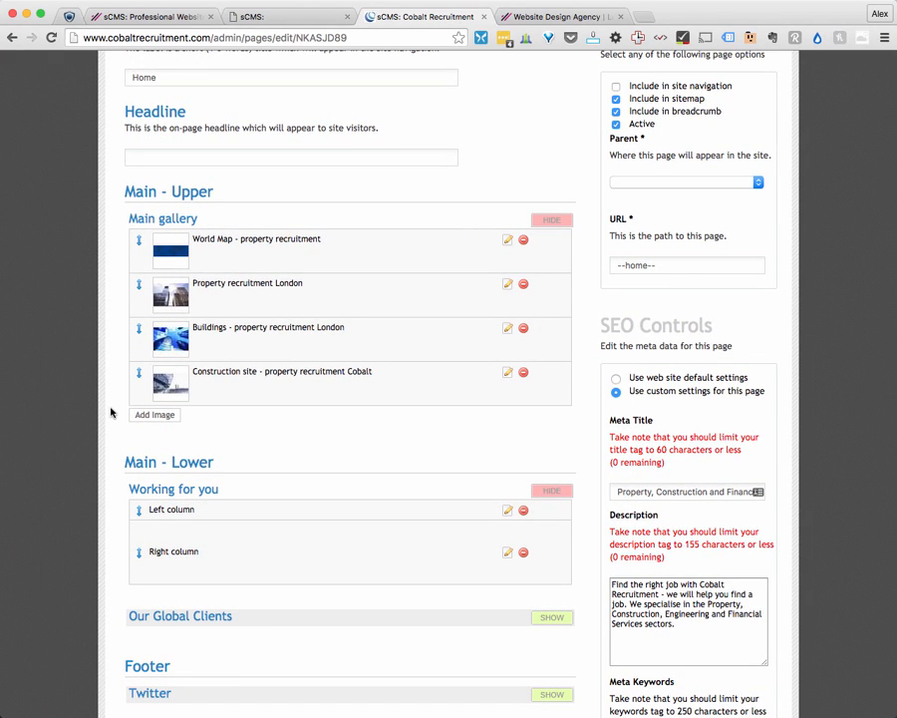
pyautogui.scroll(5, 111, 412)
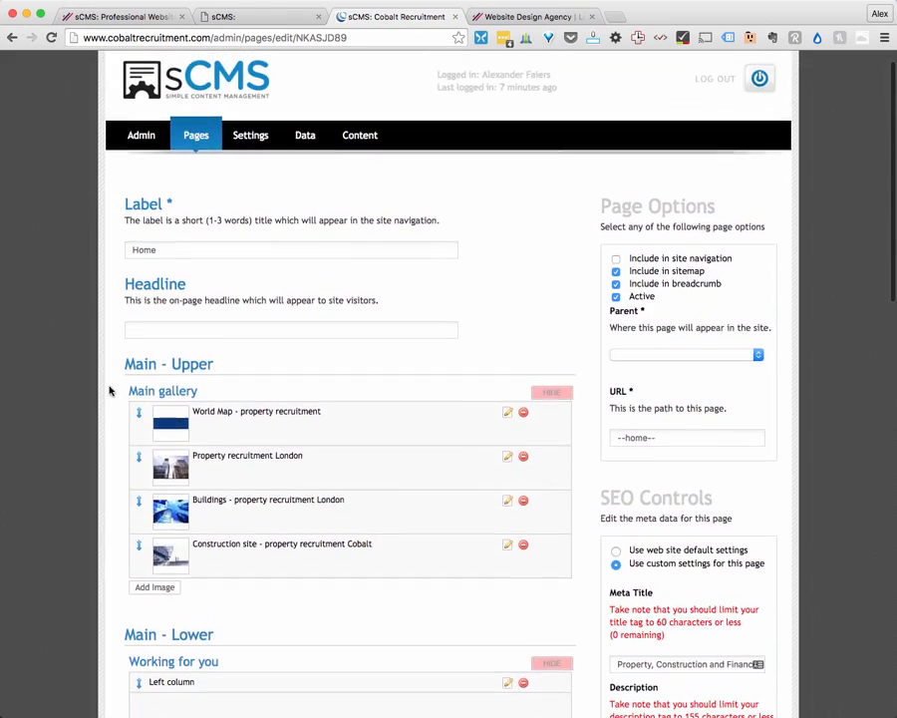
# Step: Open the live site home in a separate tab and view the second, third and fourth banner images
pyautogui.rightClick(131, 59)
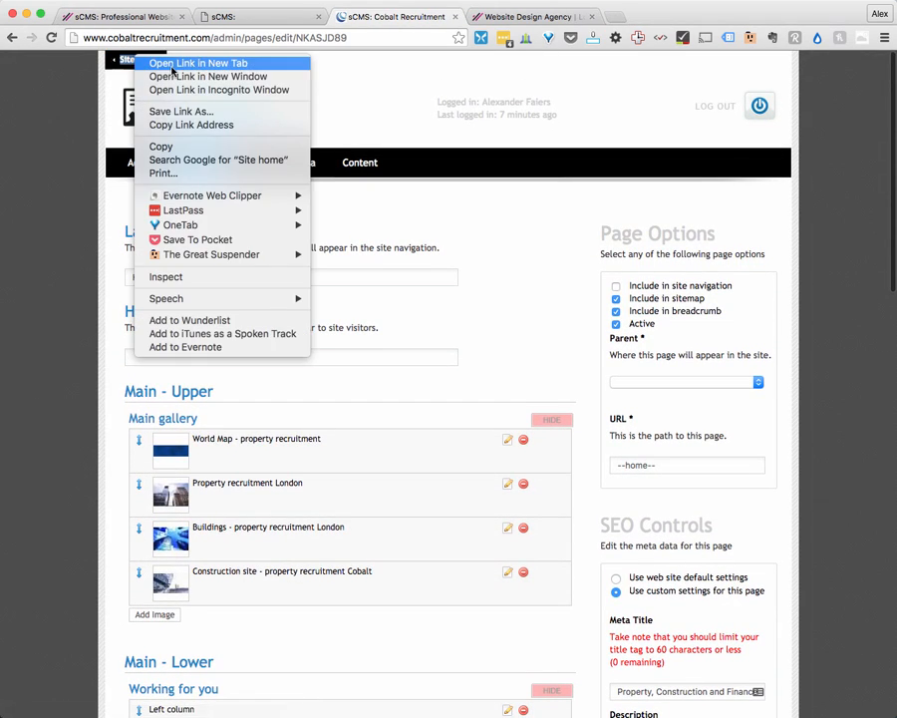
pyautogui.click(174, 62)
pyautogui.click(536, 15)
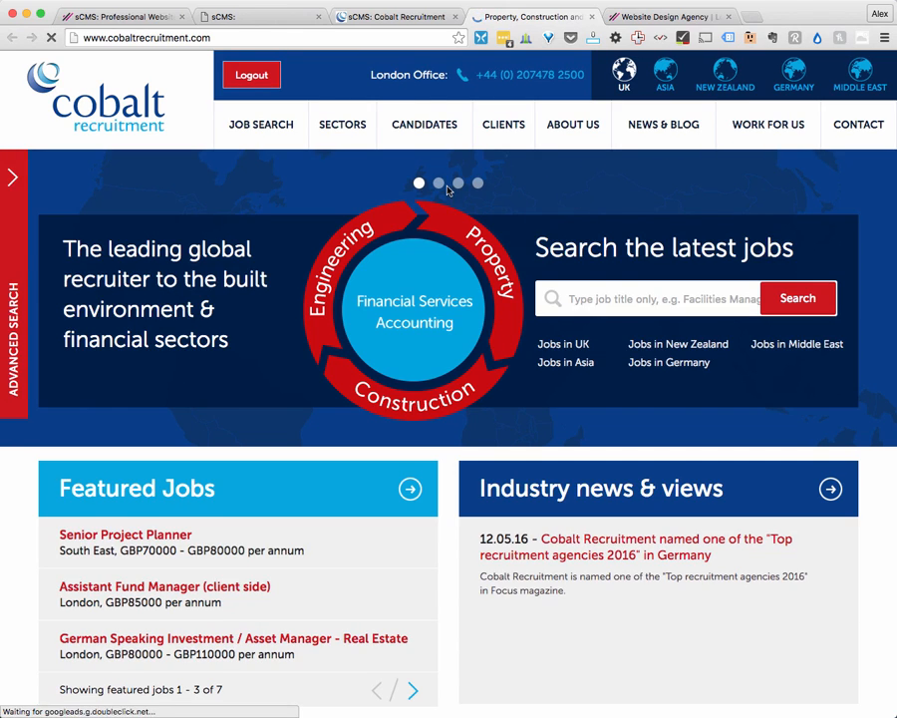
pyautogui.click(439, 184)
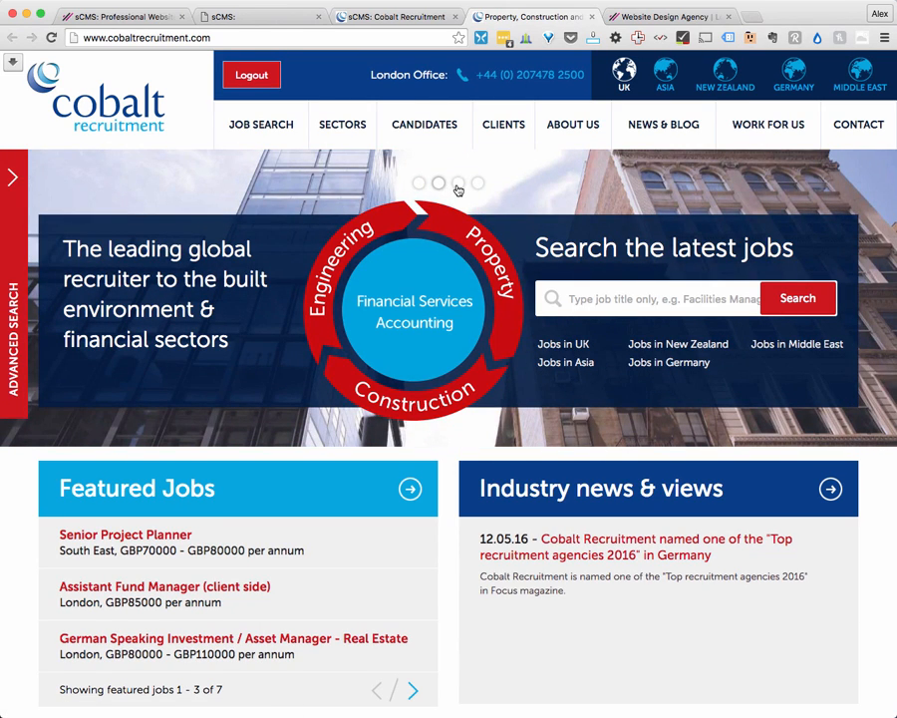
pyautogui.click(457, 184)
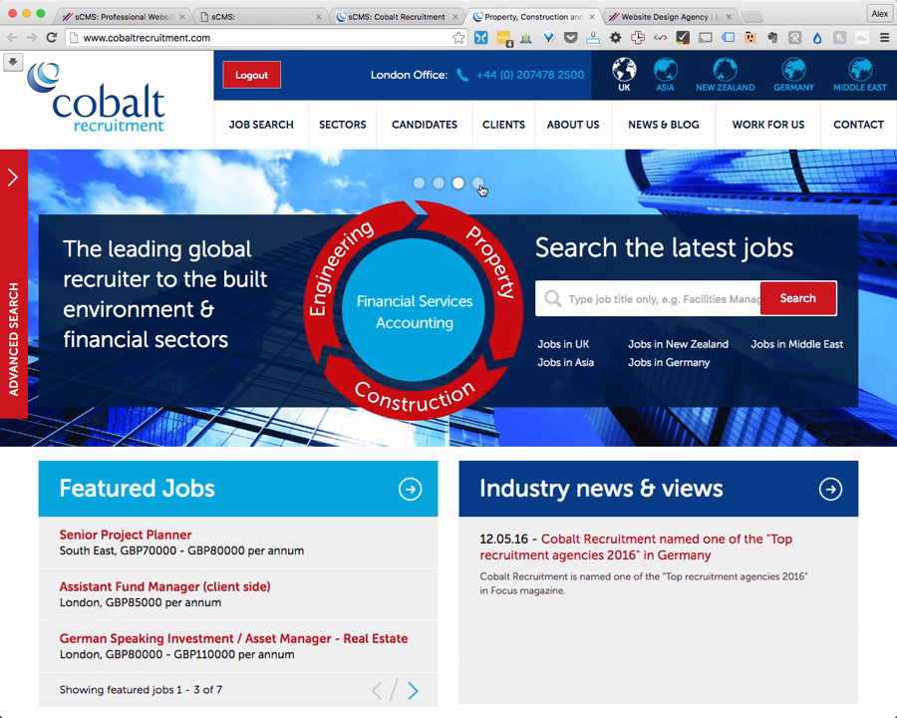
pyautogui.click(479, 185)
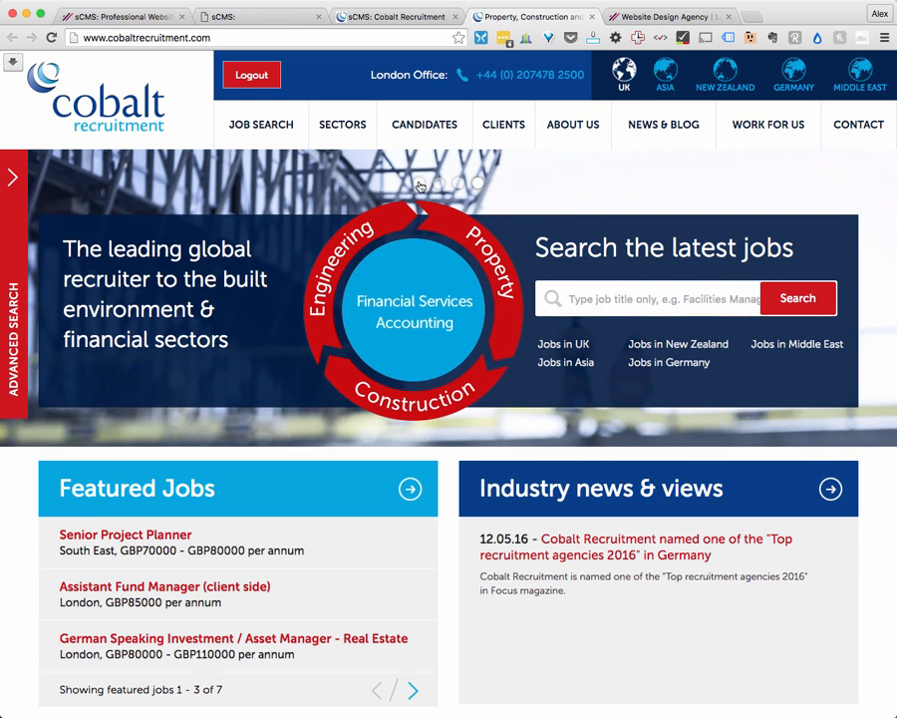
# Step: Return to the Home page editor, start a new image item in the Main gallery and review its fields
pyautogui.click(397, 15)
pyautogui.scroll(-2, 83, 584)
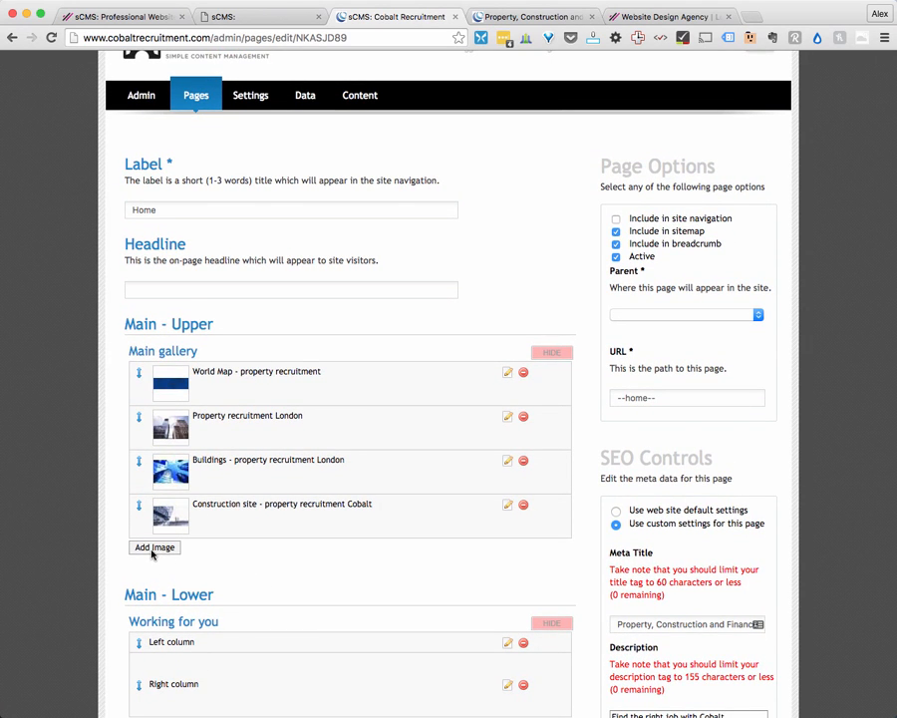
pyautogui.click(152, 550)
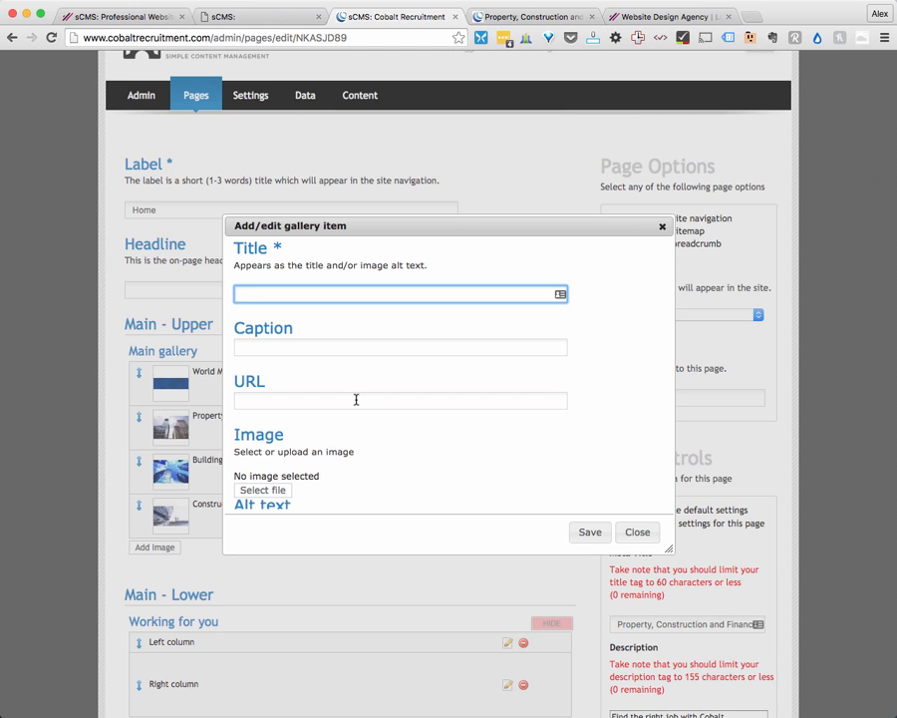
pyautogui.scroll(-2, 356, 399)
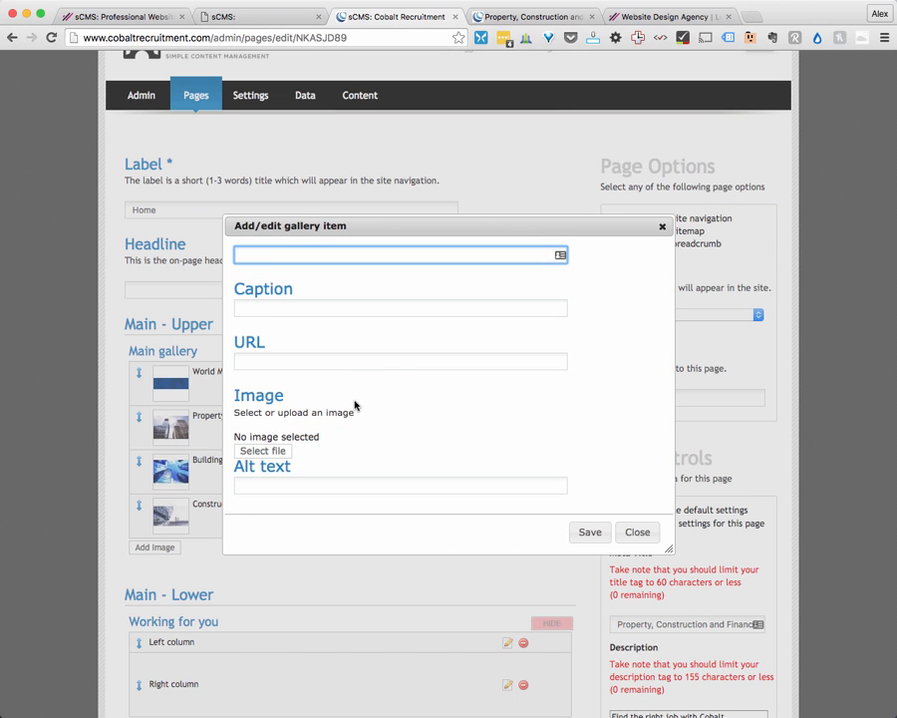
pyautogui.scroll(-3, 377, 397)
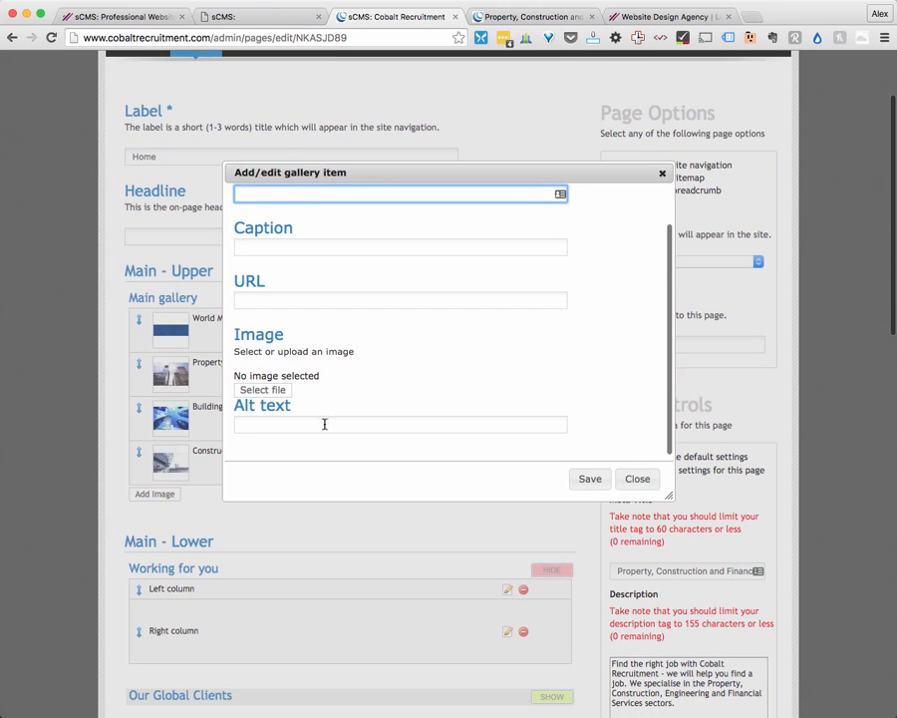
# Step: Choose the seaside terrace photo from the images folder for the gallery item, and close the item without saving
pyautogui.click(262, 390)
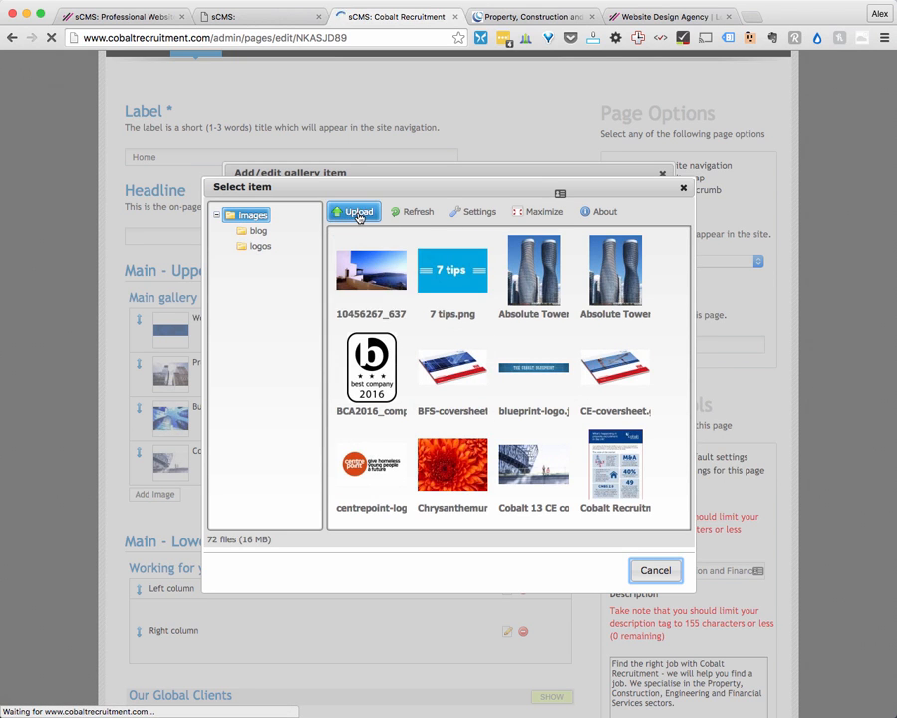
pyautogui.click(376, 267)
pyautogui.doubleClick(377, 267)
pyautogui.scroll(-2, 457, 362)
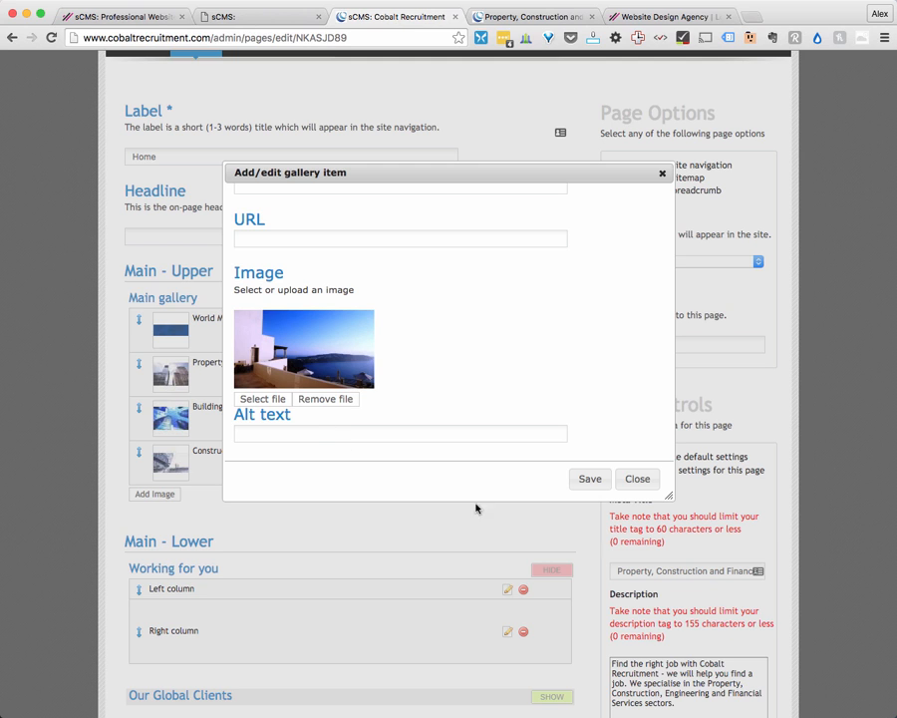
pyautogui.click(636, 481)
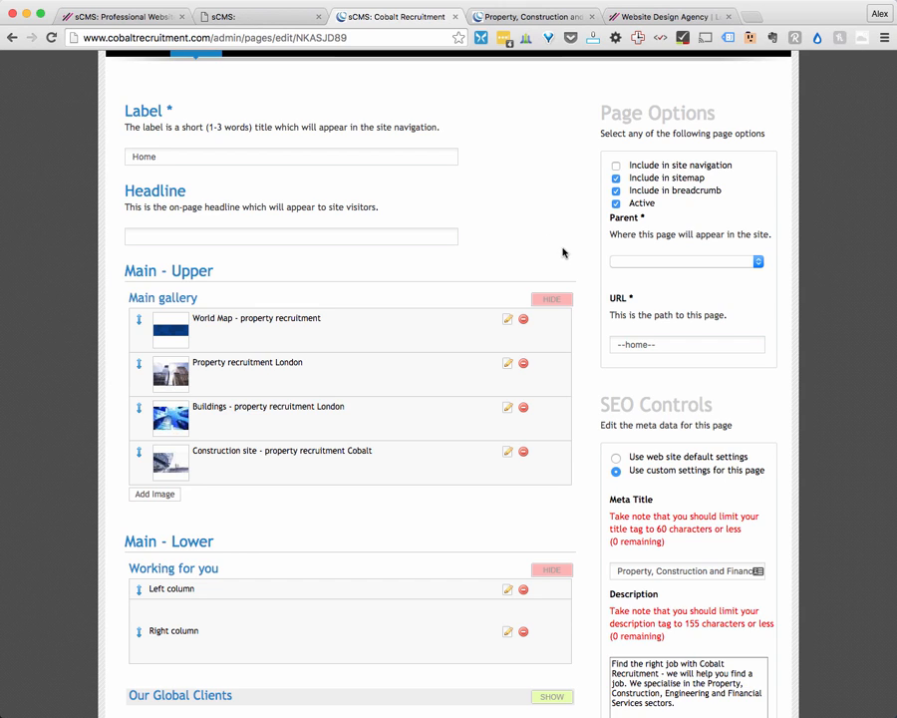
# Step: Collapse the Main gallery section of the Home page
pyautogui.click(554, 299)
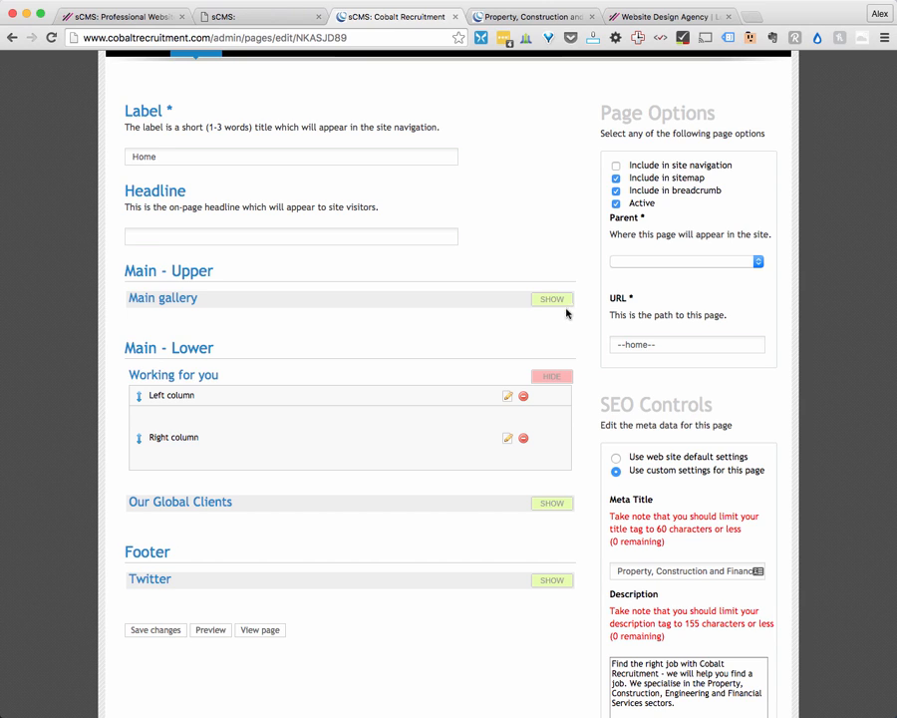
# Step: Expand the Main gallery section of the Home page to view its image list and collapse it again
pyautogui.click(553, 300)
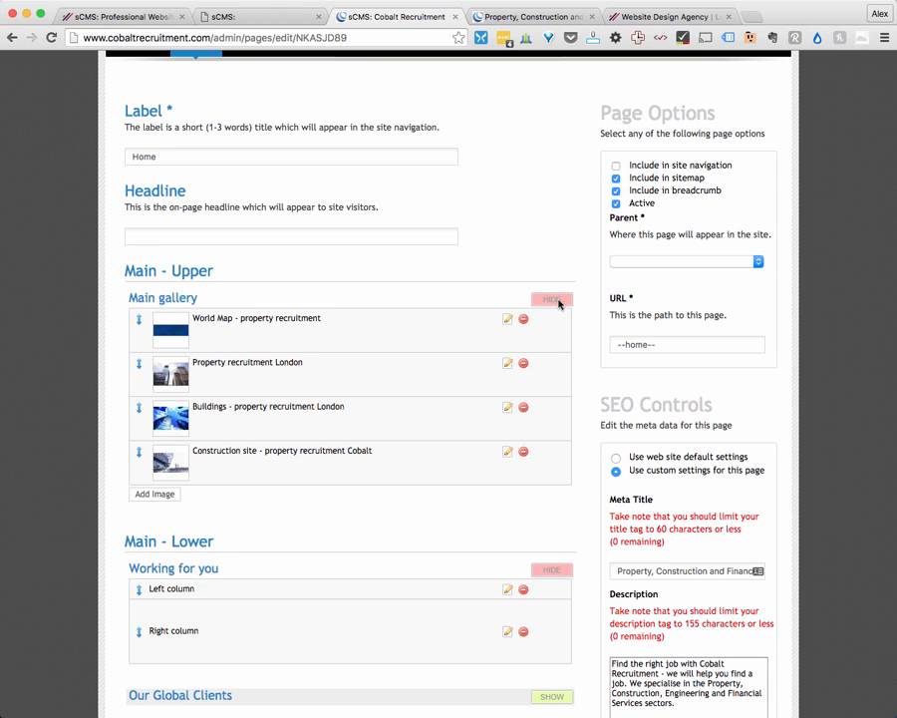
pyautogui.click(558, 302)
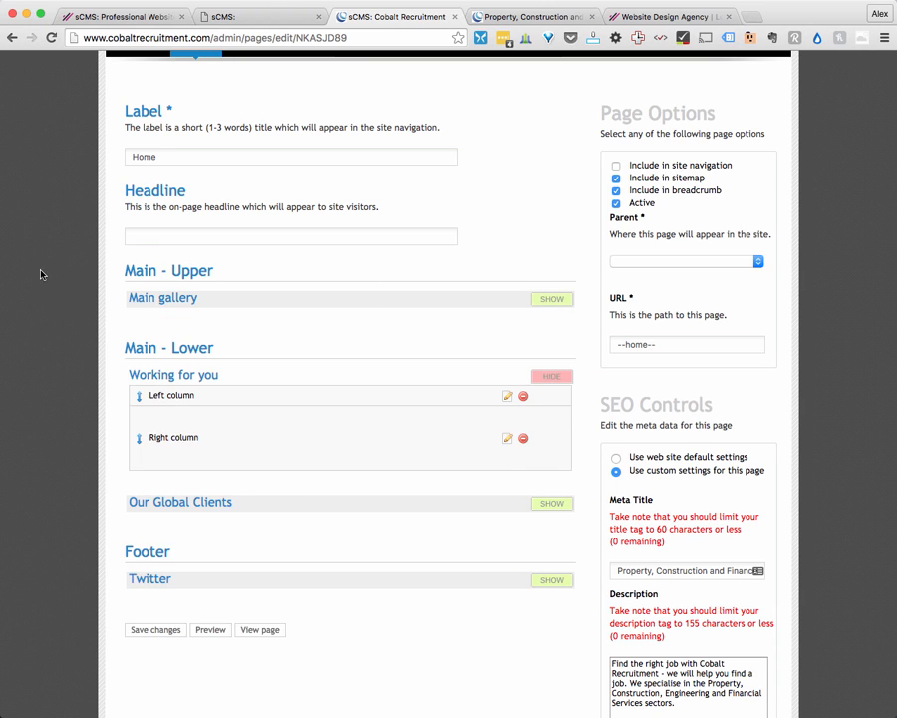
pyautogui.scroll(-2, 98, 321)
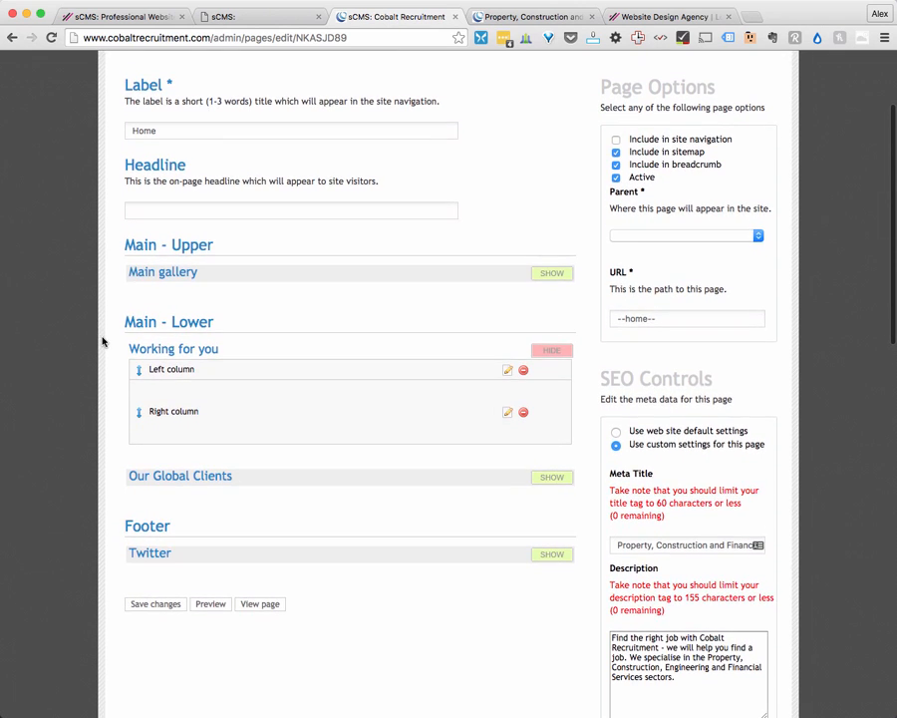
pyautogui.scroll(-1, 100, 339)
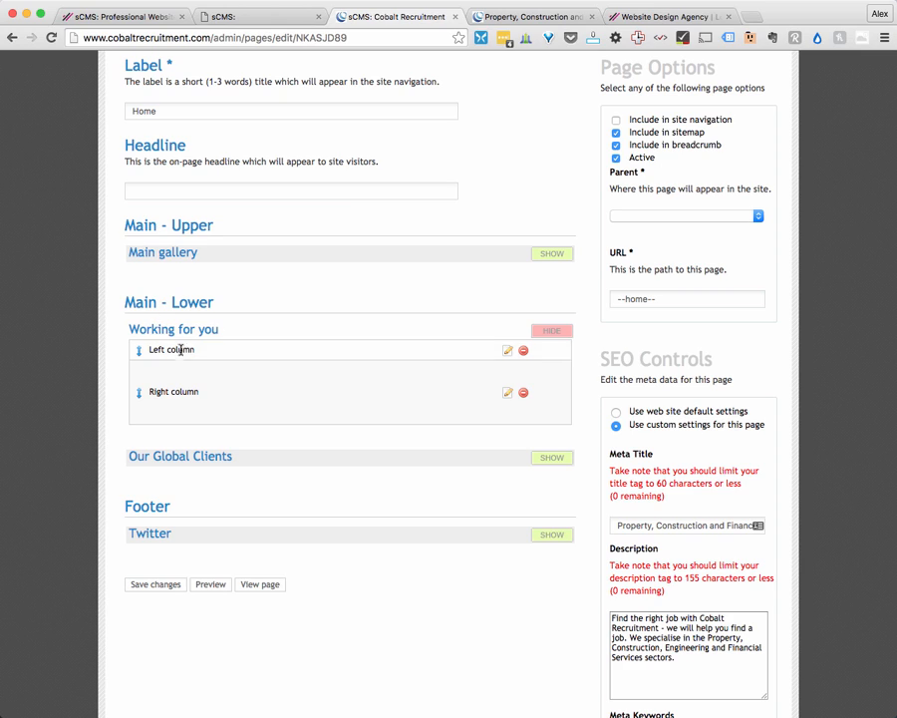
# Step: Switch to the live site home page and review its content from the banner through Working for you and Our global clients to the footer
pyautogui.click(546, 18)
pyautogui.scroll(-5, 408, 263)
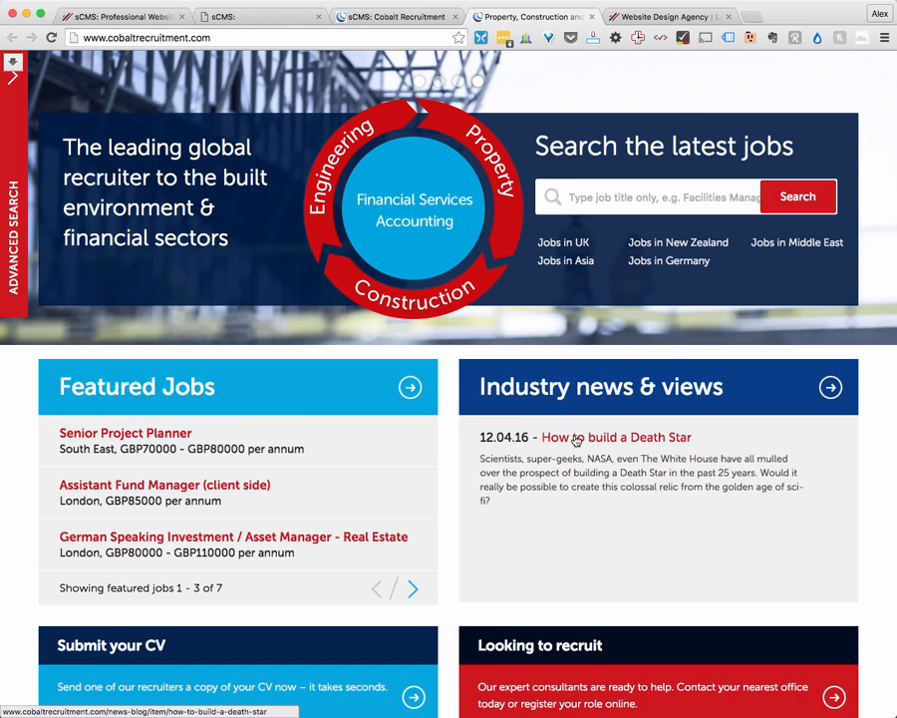
pyautogui.scroll(-5, 577, 439)
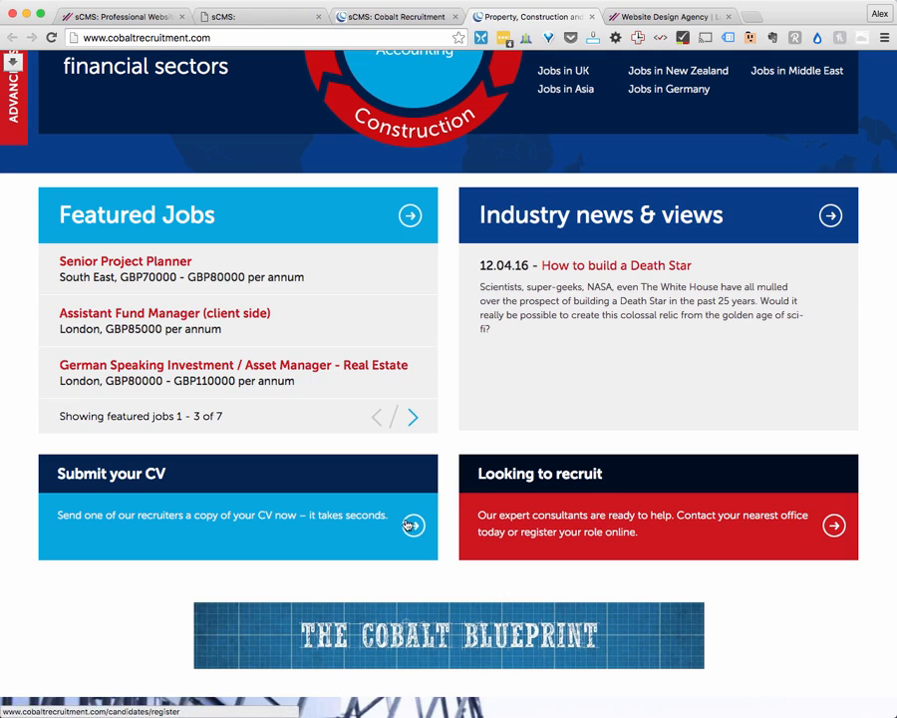
pyautogui.scroll(-5, 814, 529)
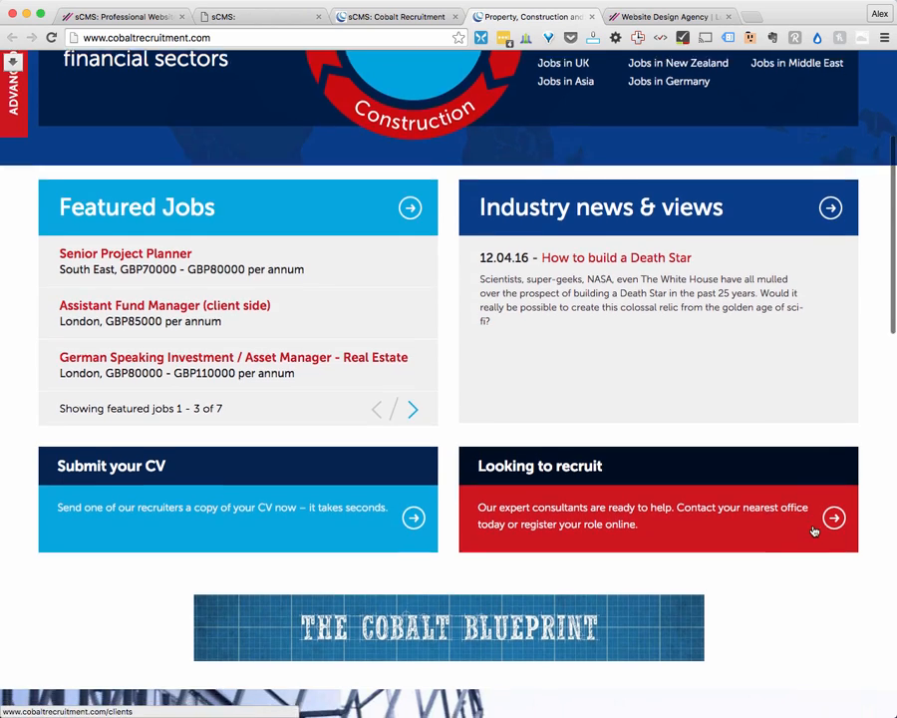
pyautogui.scroll(-5, 814, 531)
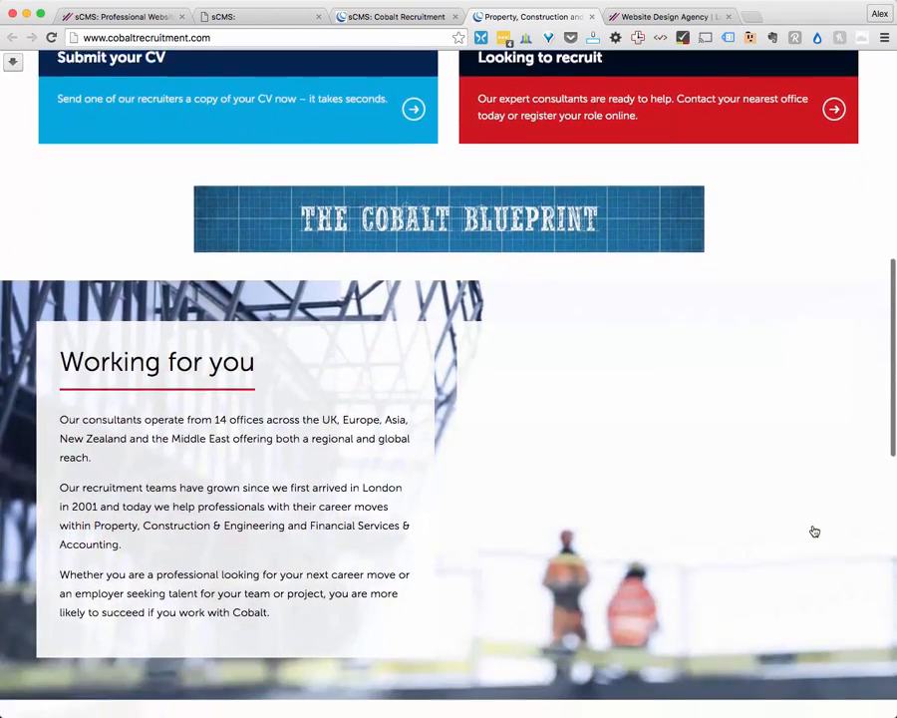
pyautogui.scroll(-2, 814, 531)
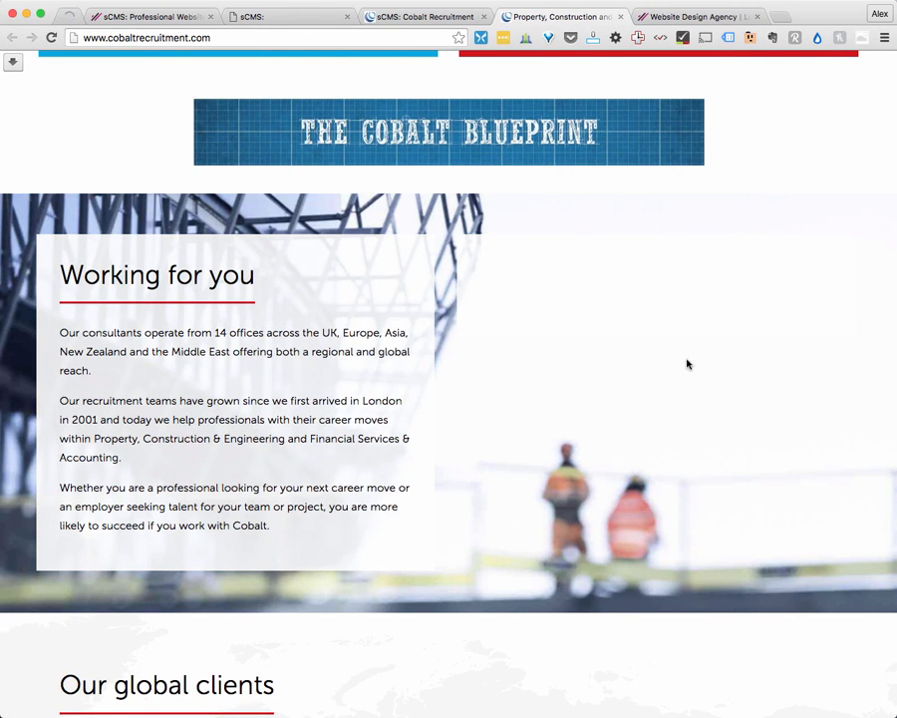
pyautogui.scroll(-1, 683, 364)
pyautogui.scroll(-5, 683, 368)
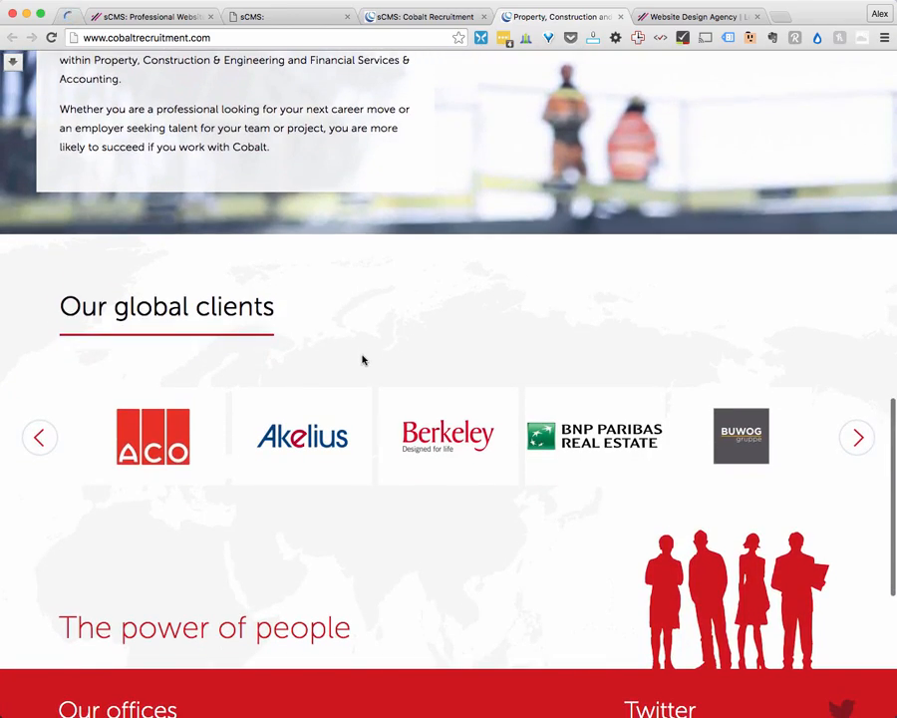
pyautogui.scroll(-5, 588, 371)
pyautogui.scroll(7, 588, 372)
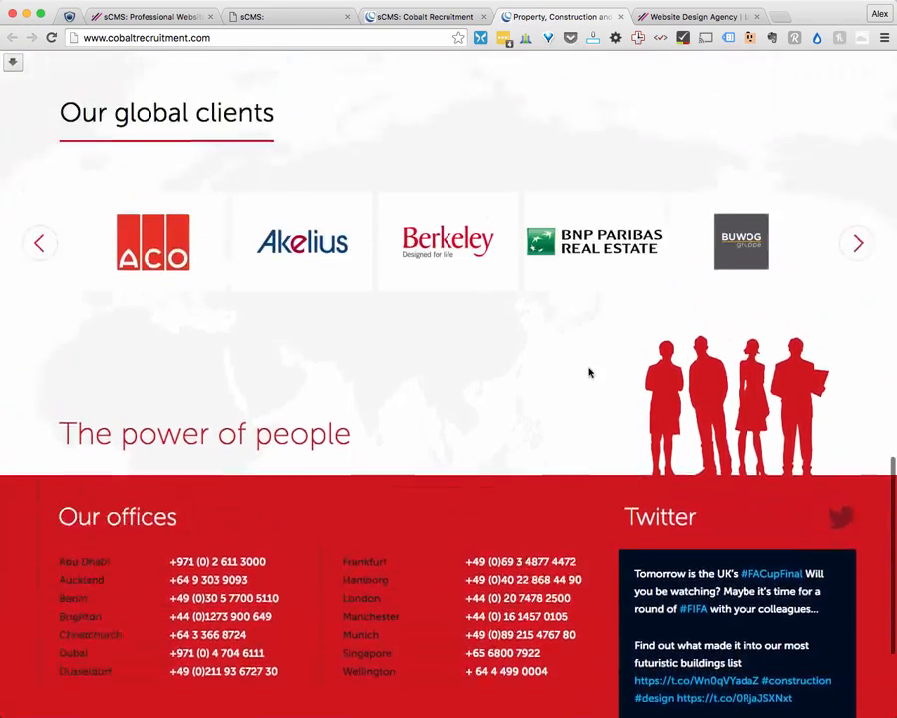
pyautogui.scroll(4, 588, 372)
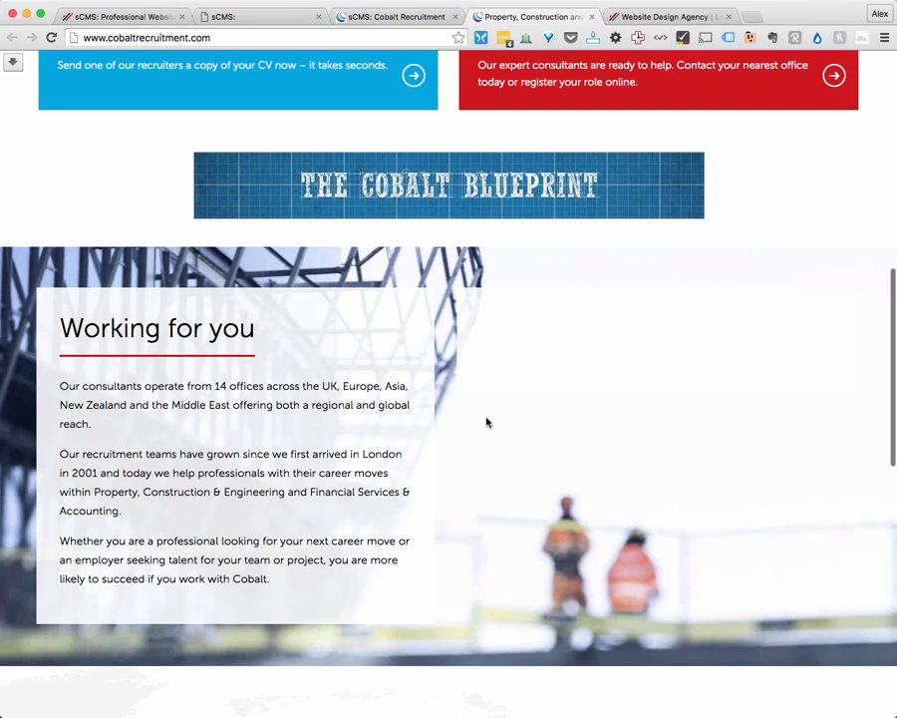
# Step: Return to the Home page editor and expand the Main gallery section again
pyautogui.click(400, 17)
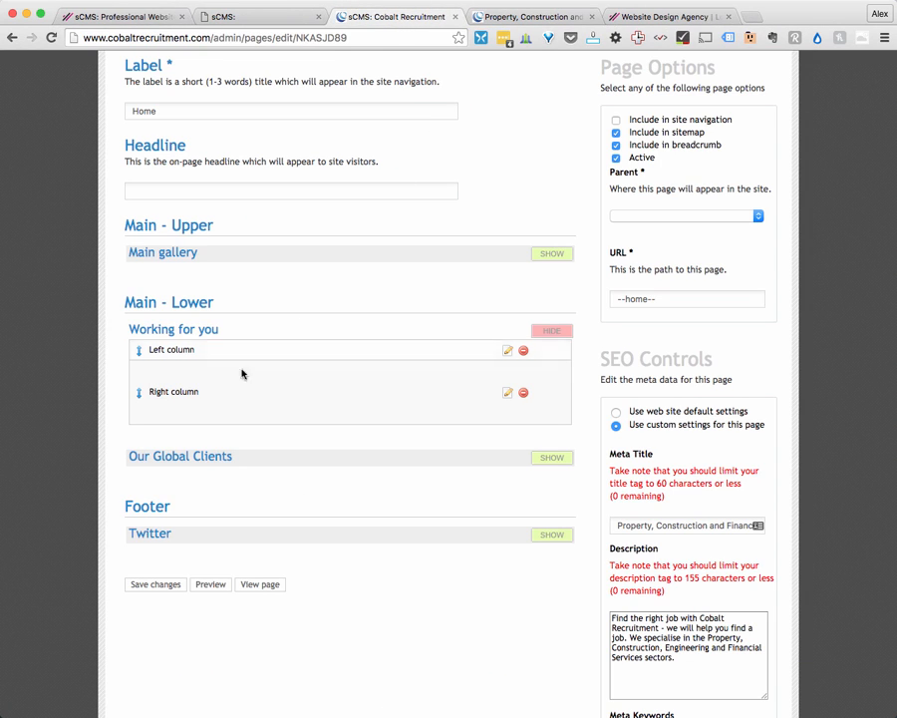
pyautogui.scroll(1, 108, 390)
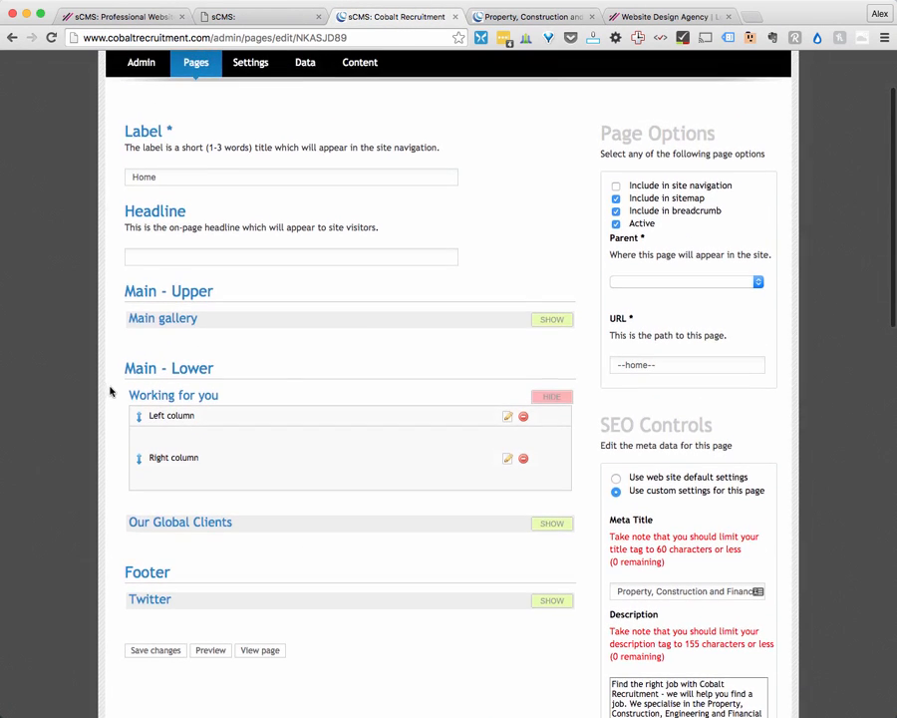
pyautogui.click(550, 320)
pyautogui.scroll(-2, 83, 380)
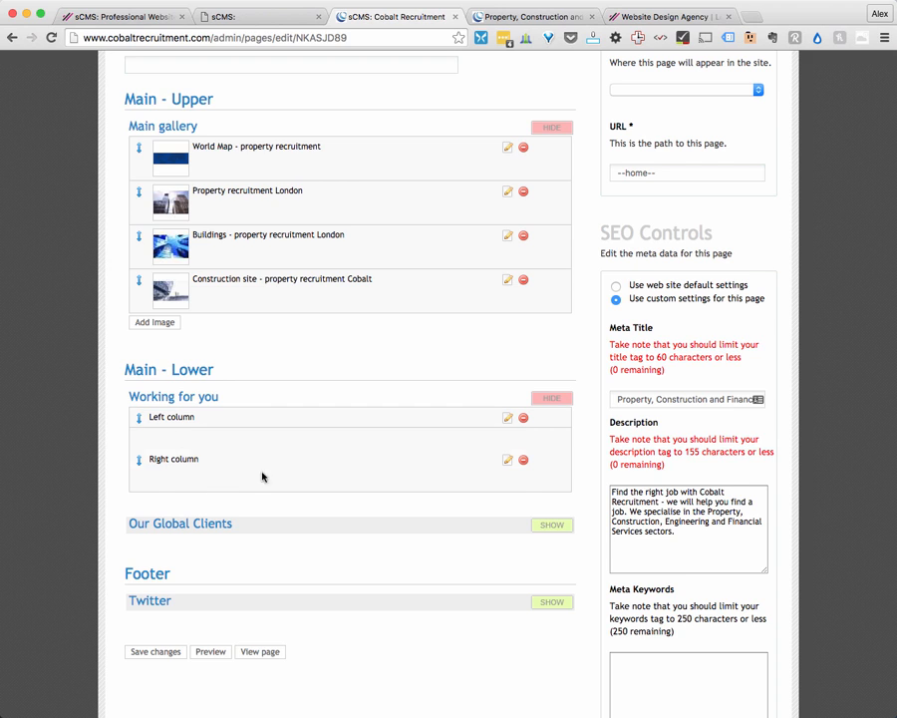
# Step: Open the Left column item under Working for you, review its title and content, and close it without saving
pyautogui.click(507, 419)
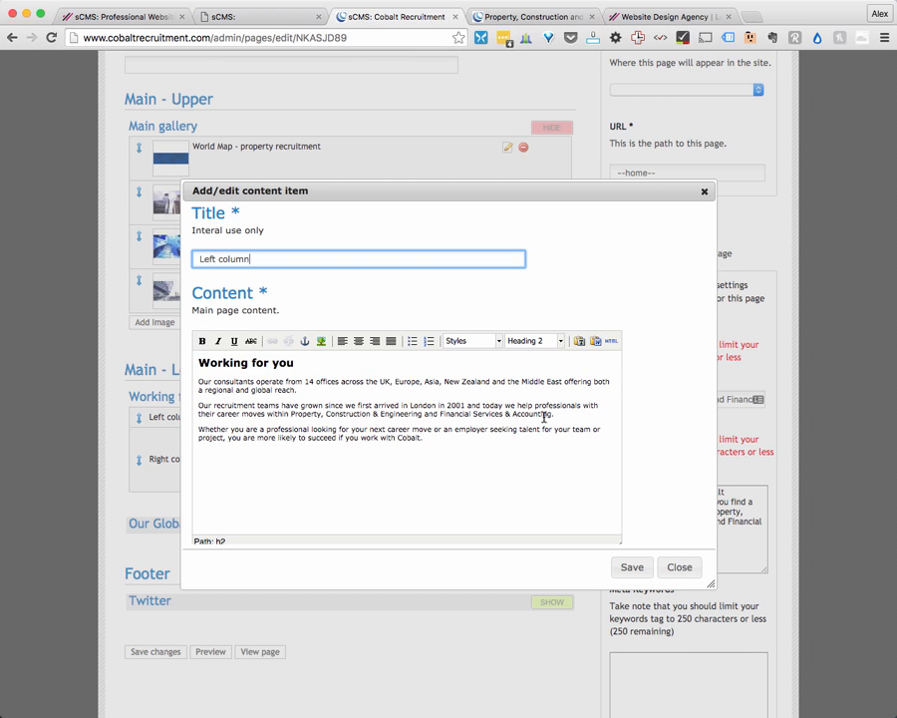
pyautogui.scroll(-2, 638, 416)
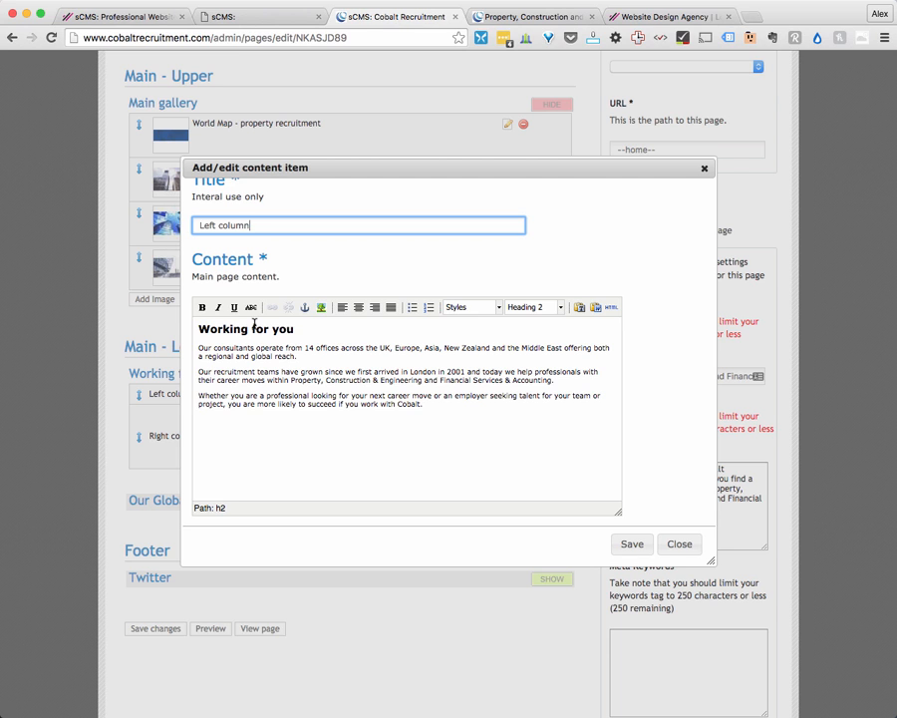
pyautogui.click(705, 171)
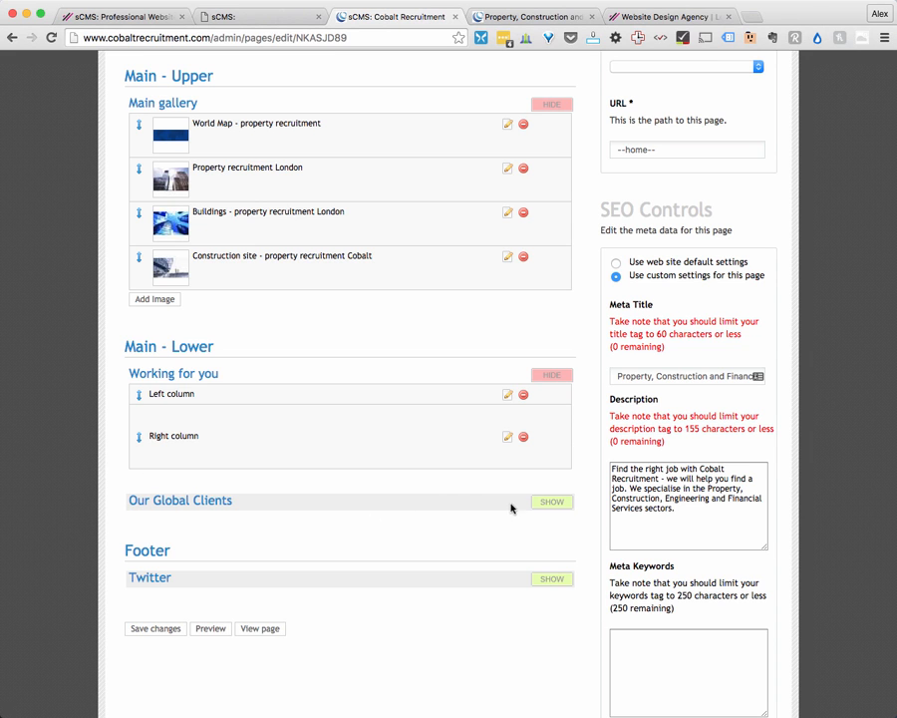
# Step: Expand the Our Global Clients section and look through its list of client logos
pyautogui.click(556, 502)
pyautogui.scroll(-1, 99, 528)
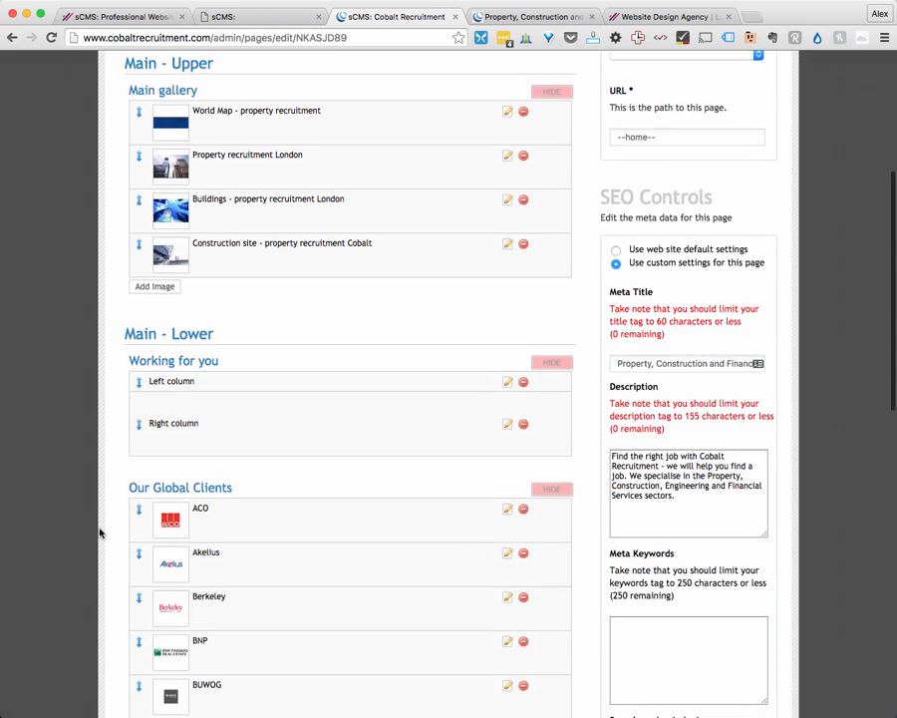
pyautogui.scroll(-5, 100, 533)
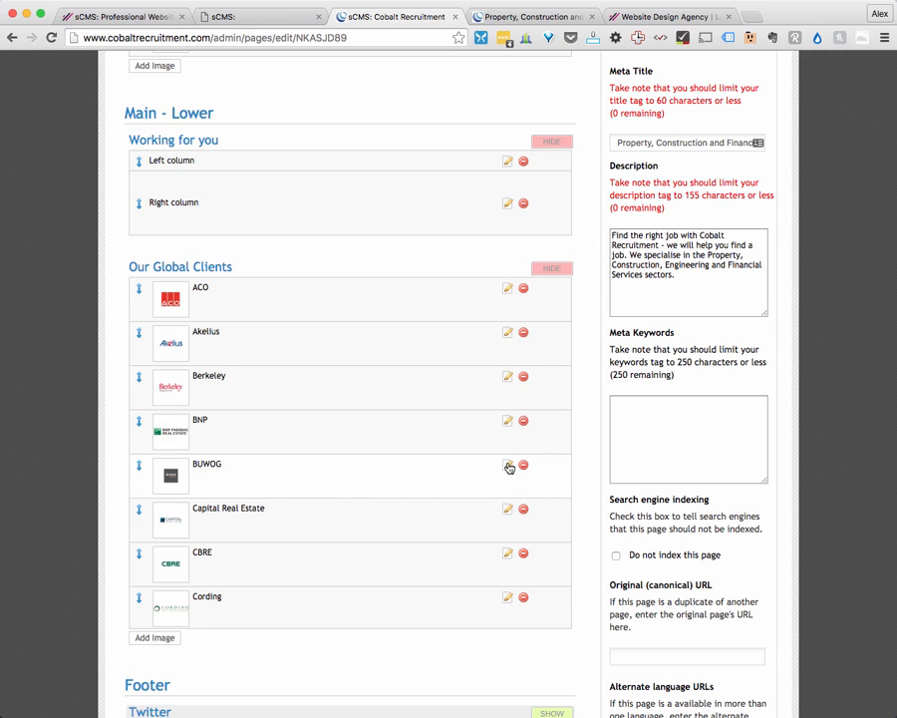
# Step: Start a new image item in Our Global Clients, review its fields down to the alt text, and close it without saving
pyautogui.click(152, 638)
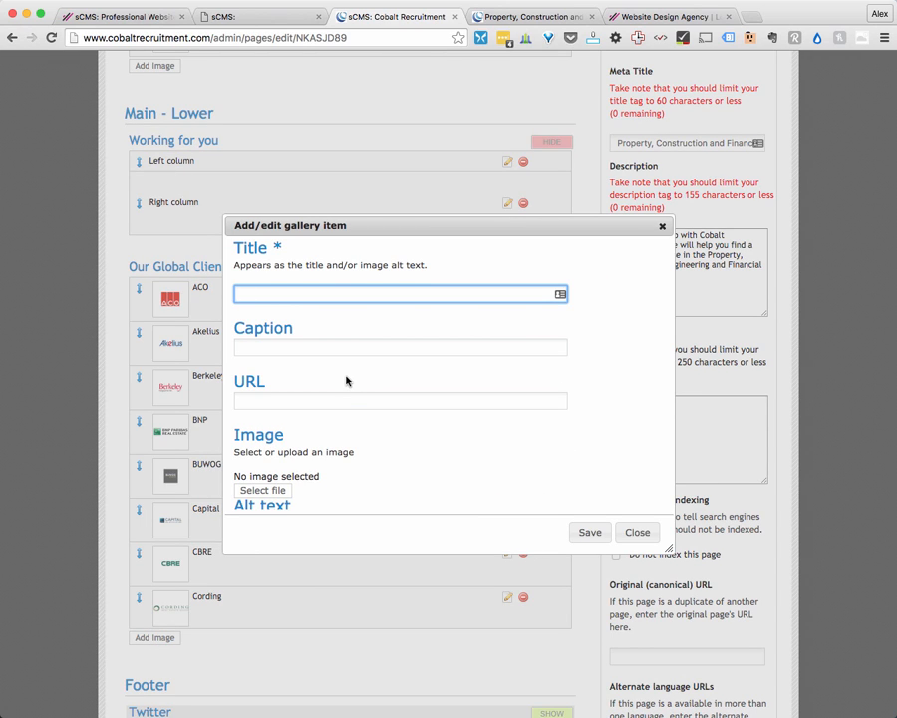
pyautogui.scroll(-1, 314, 408)
pyautogui.scroll(-3, 299, 419)
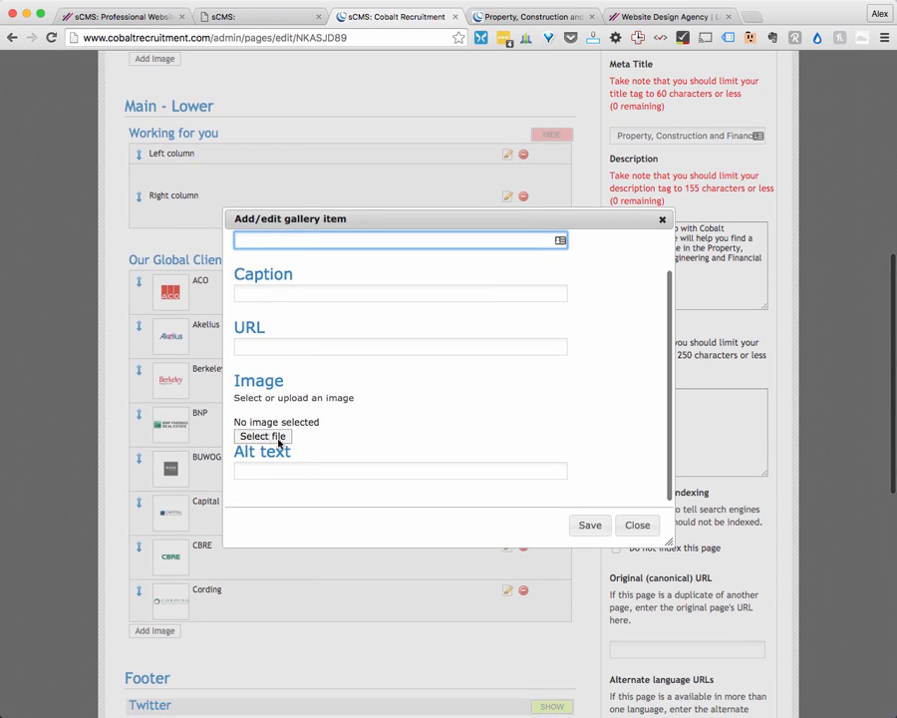
pyautogui.scroll(-1, 279, 470)
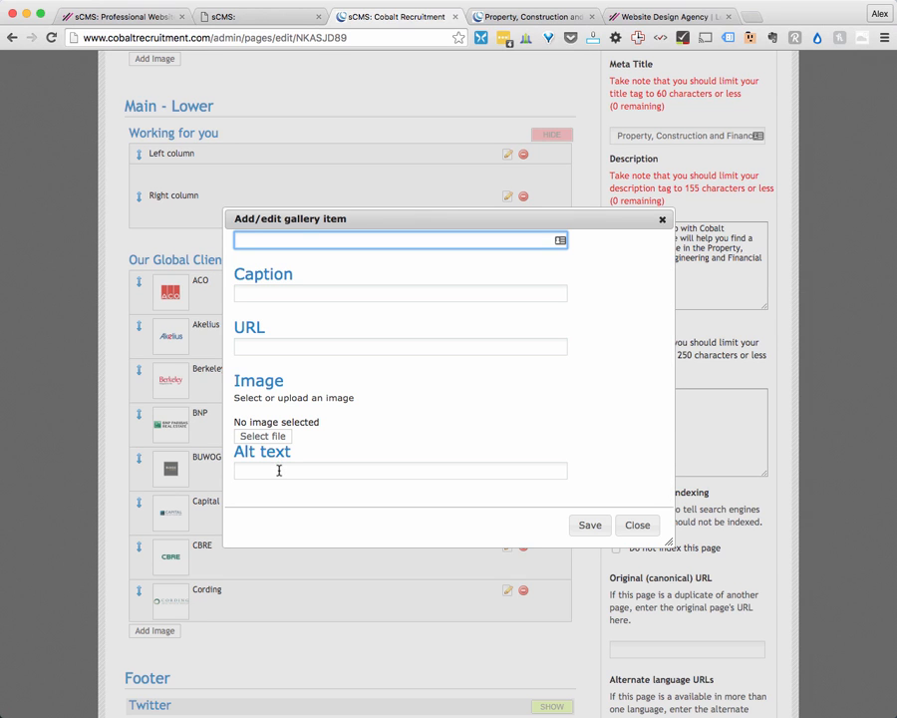
pyautogui.click(638, 525)
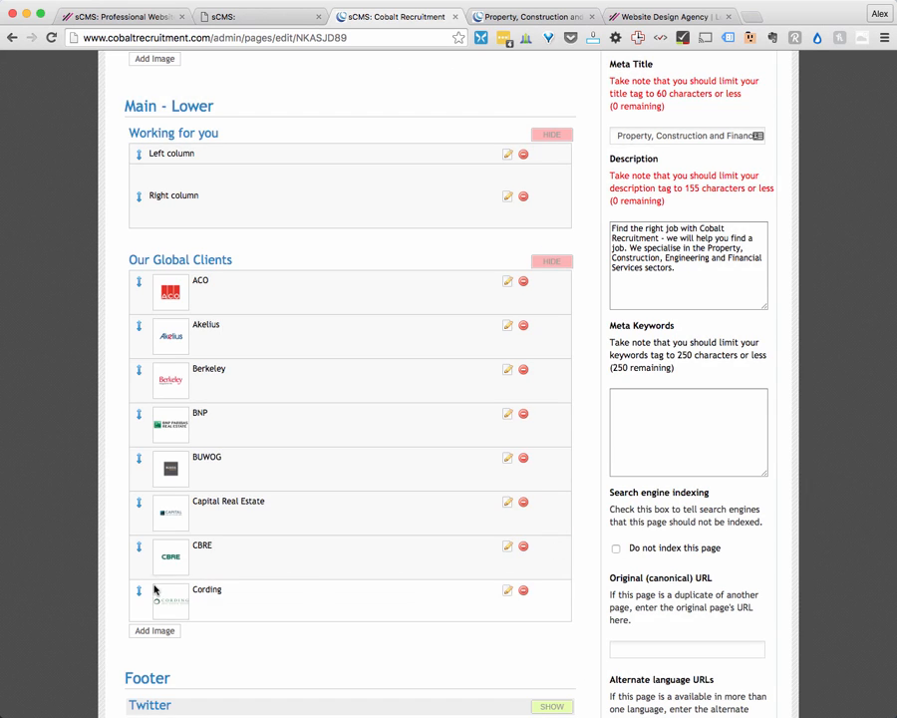
# Step: Expand the footer's Twitter section and compare its search query and tweets with the Twitter feed on the live home page
pyautogui.scroll(-5, 97, 578)
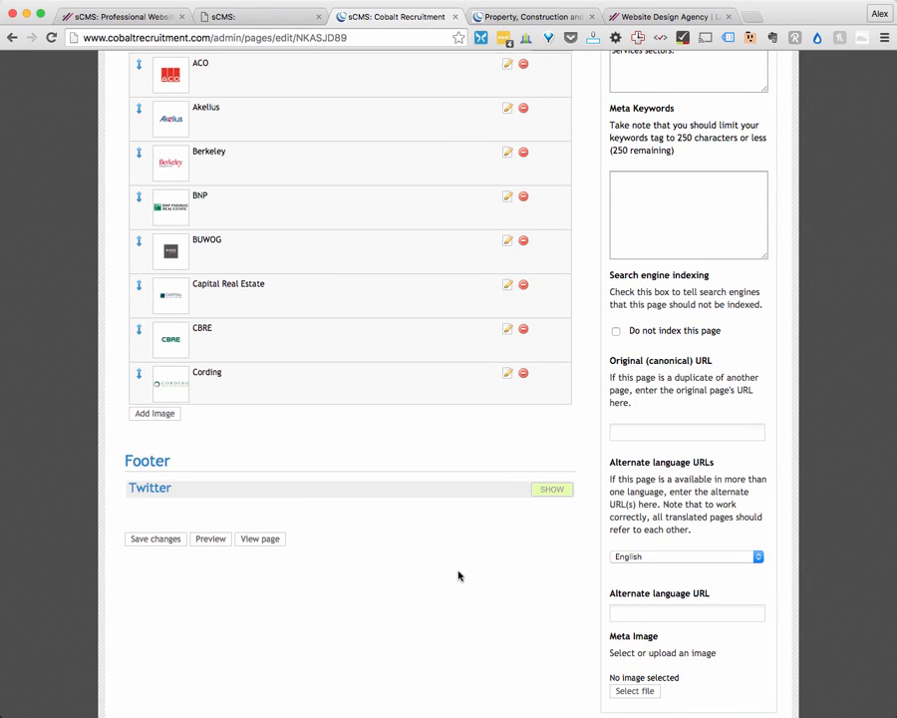
pyautogui.click(541, 493)
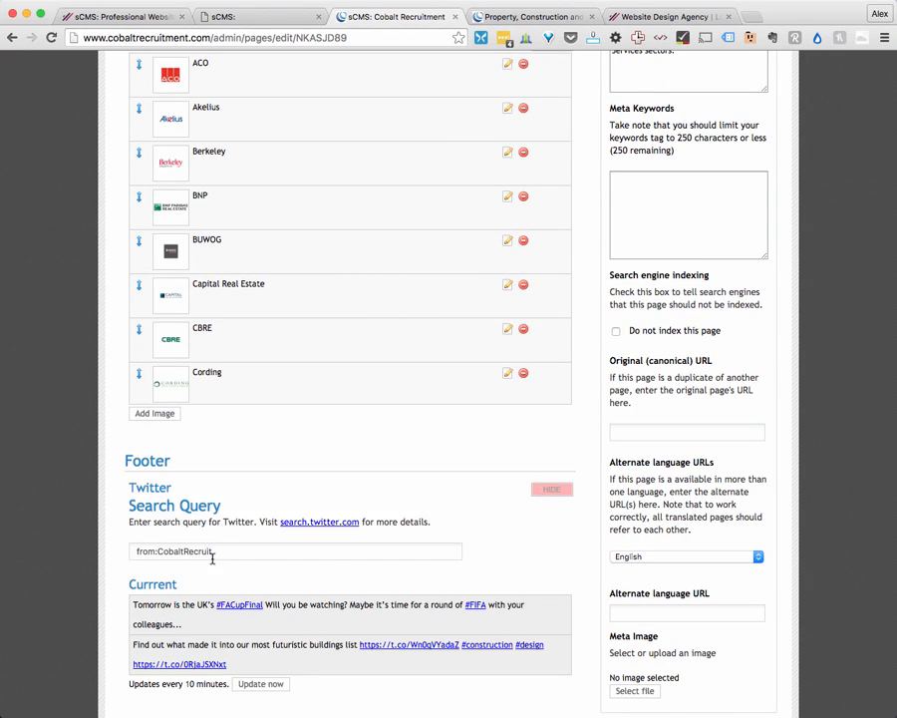
pyautogui.click(515, 15)
pyautogui.scroll(-2, 564, 386)
pyautogui.scroll(-10, 563, 386)
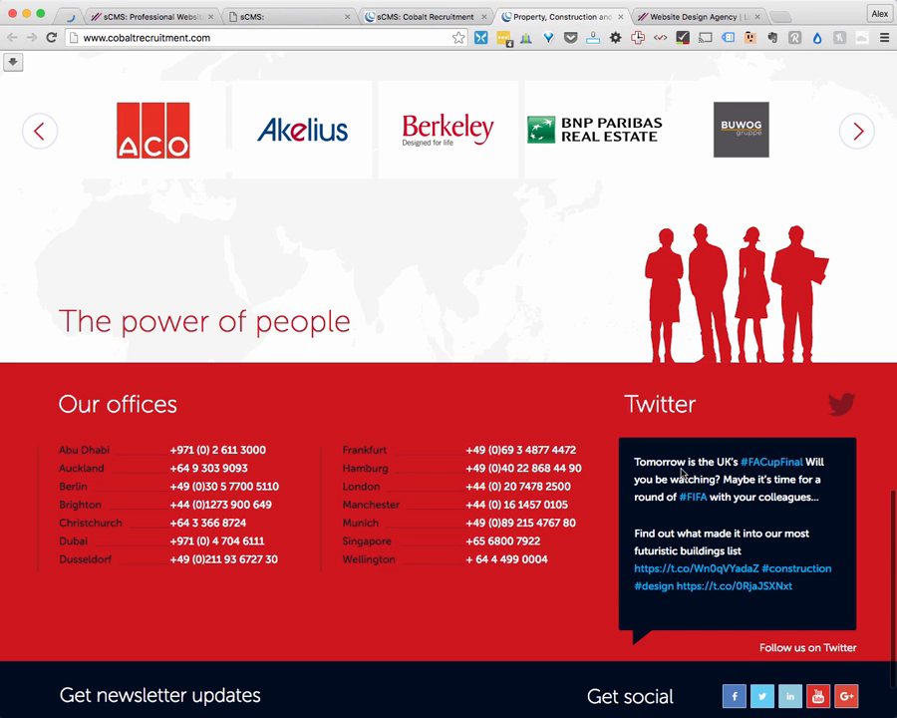
# Step: Refresh the tweets in the Home page editor's Twitter section immediately and collapse that section
pyautogui.click(403, 17)
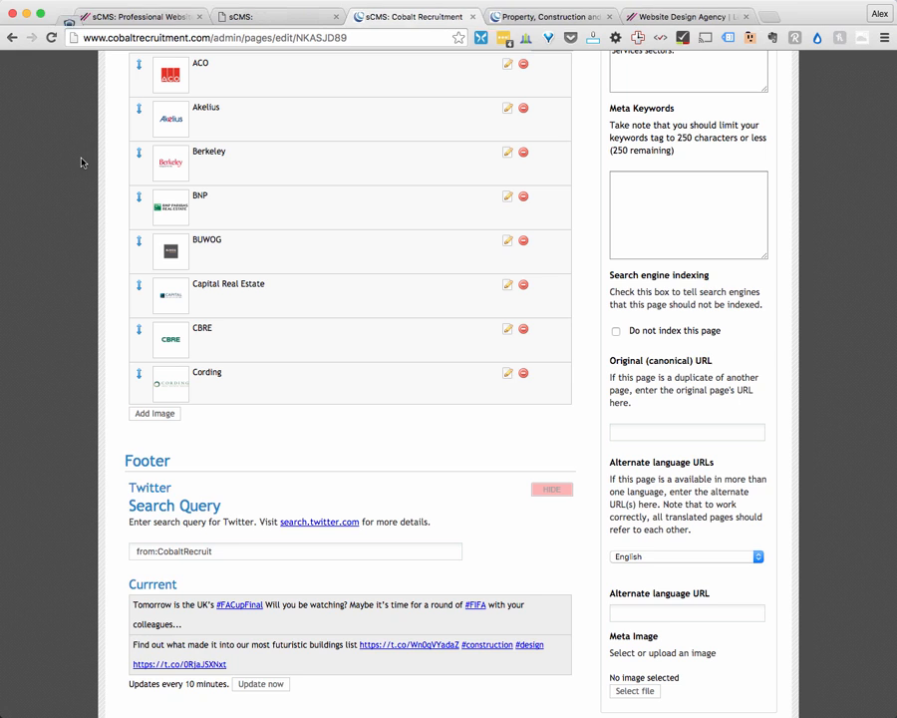
pyautogui.scroll(-1, 79, 159)
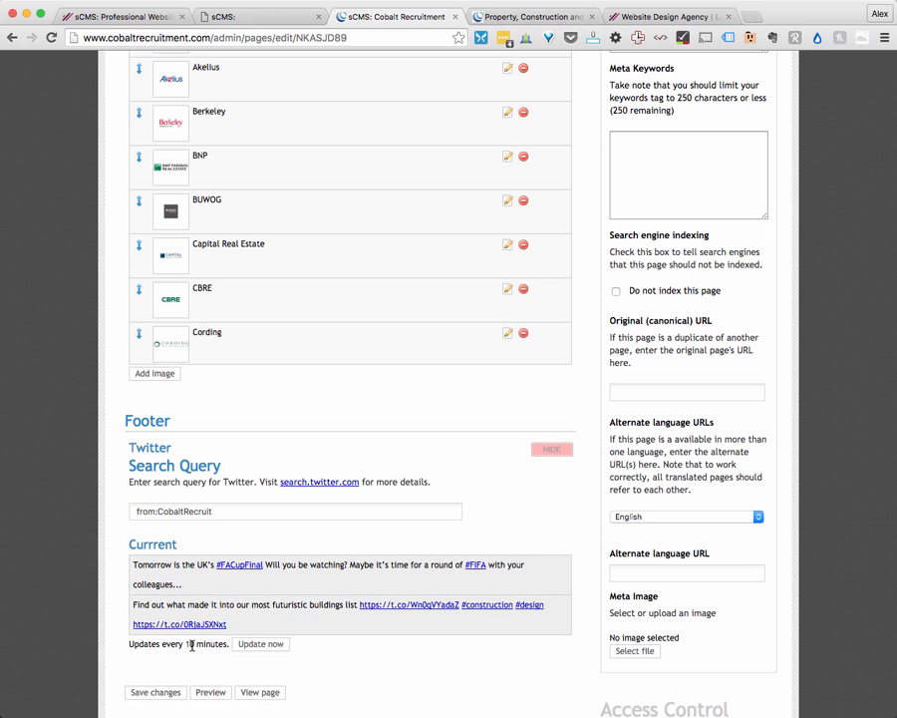
pyautogui.click(274, 646)
pyautogui.click(553, 449)
pyautogui.click(553, 450)
pyautogui.click(546, 450)
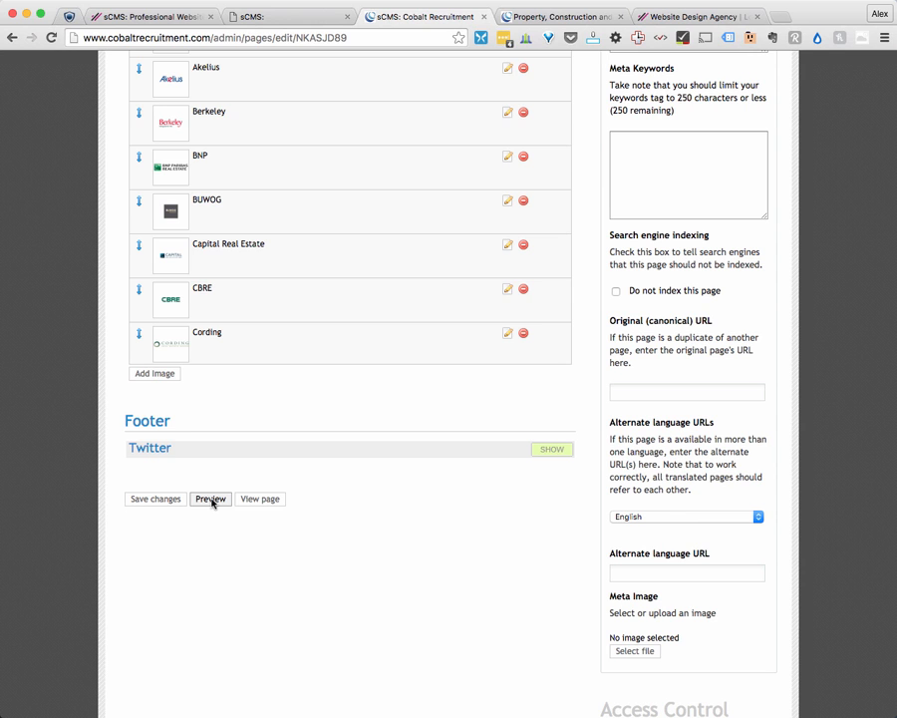
# Step: Preview the Home page from the editor and look over its banner, featured jobs and industry news
pyautogui.click(210, 499)
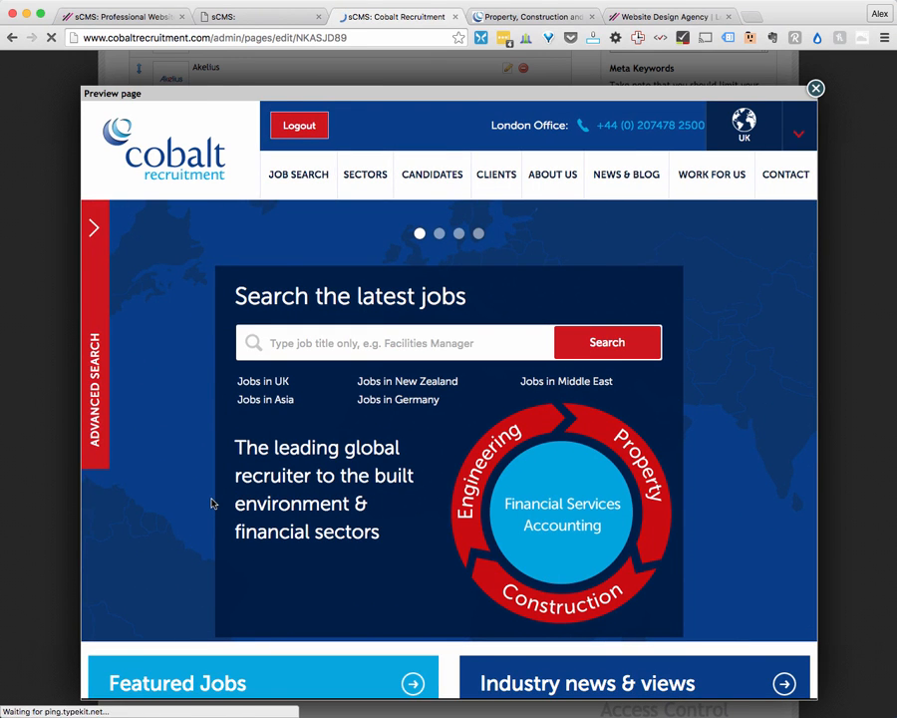
pyautogui.scroll(-3, 379, 487)
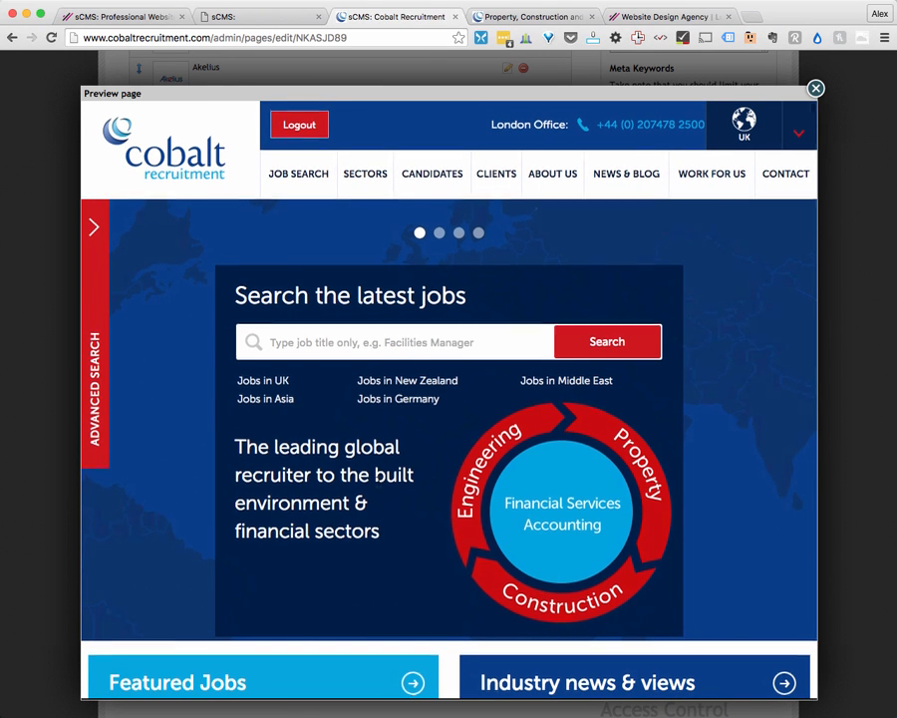
pyautogui.scroll(-4, 379, 488)
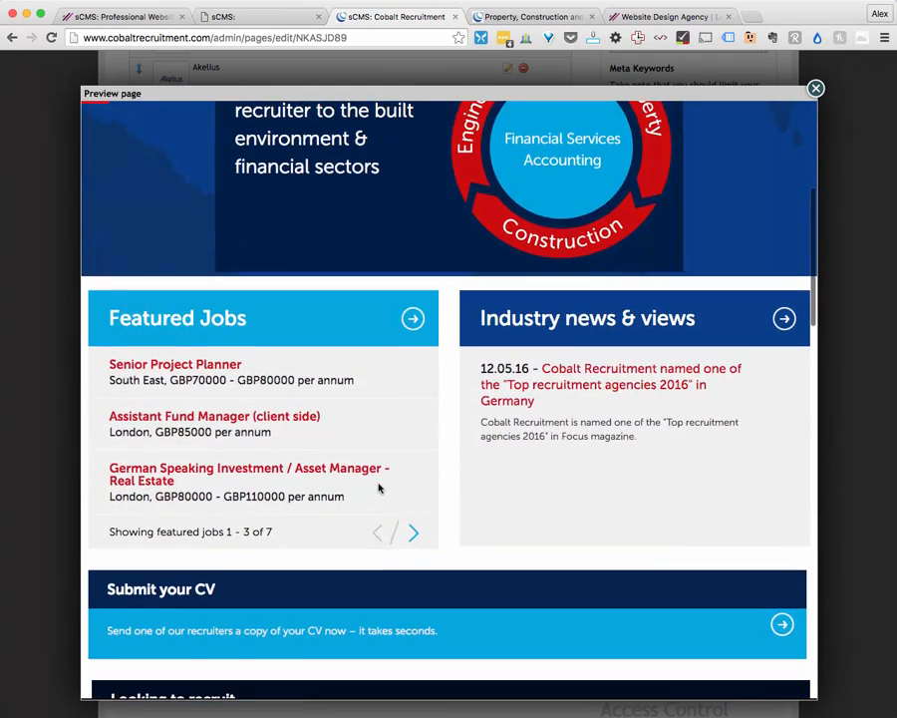
pyautogui.scroll(2, 378, 488)
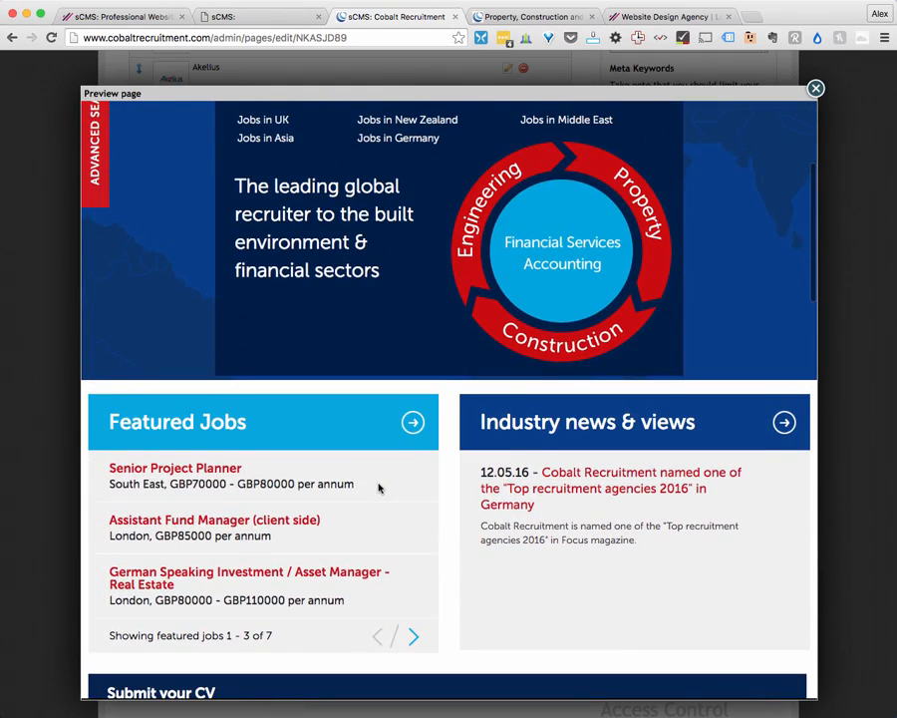
pyautogui.scroll(2, 379, 488)
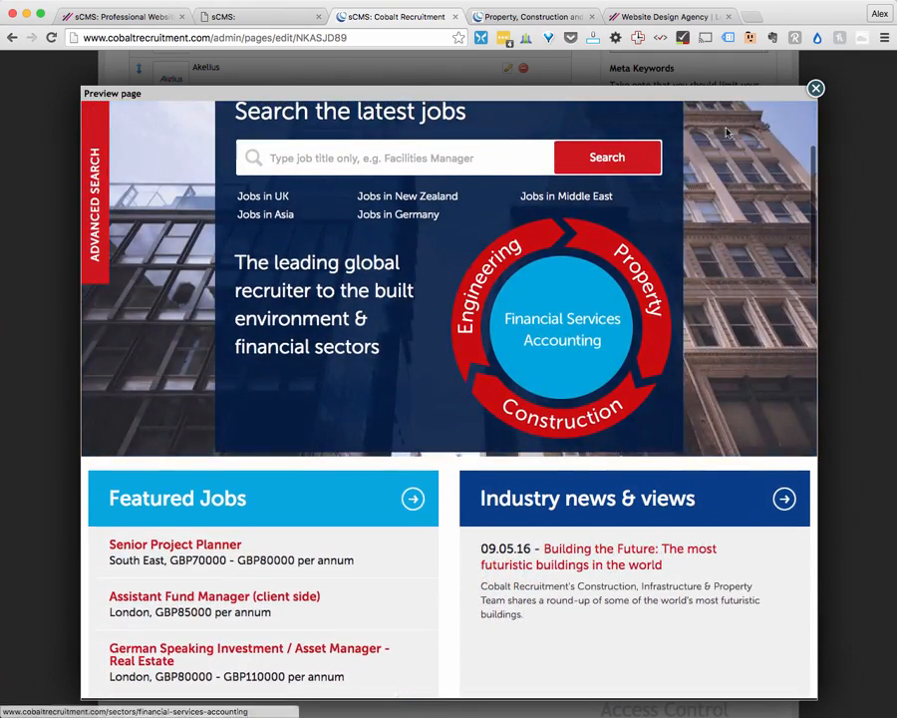
# Step: Close the Home page preview and return to the site's page list without saving
pyautogui.click(816, 89)
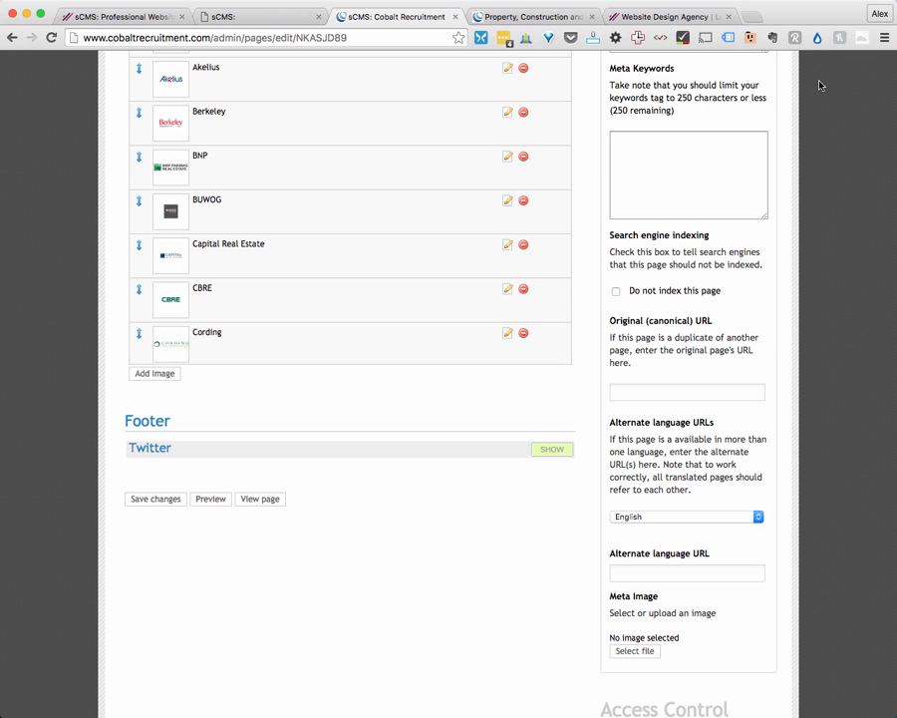
pyautogui.scroll(3, 816, 94)
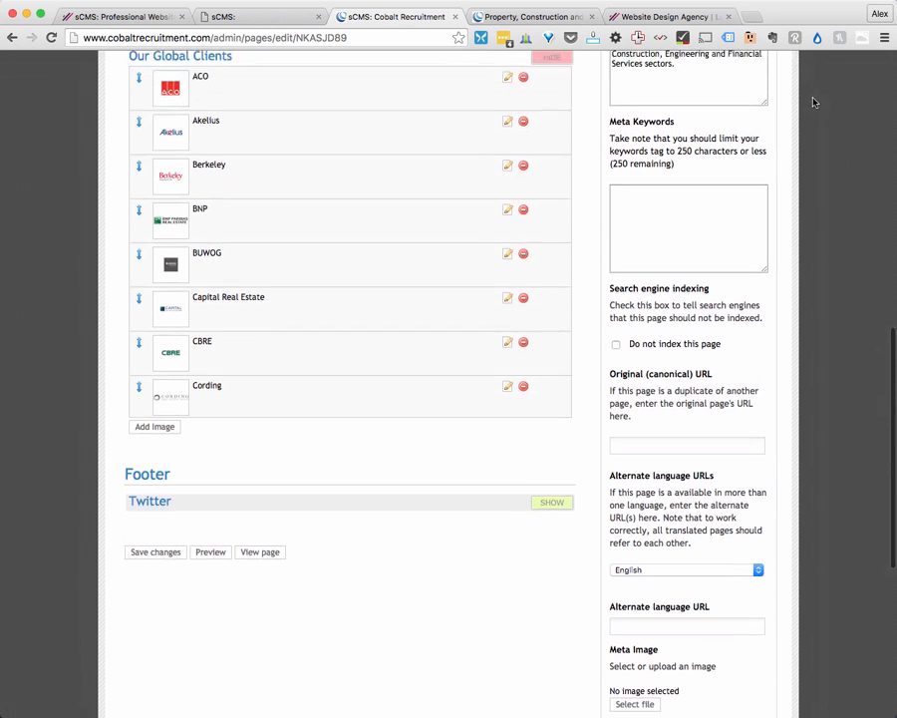
pyautogui.scroll(10, 813, 101)
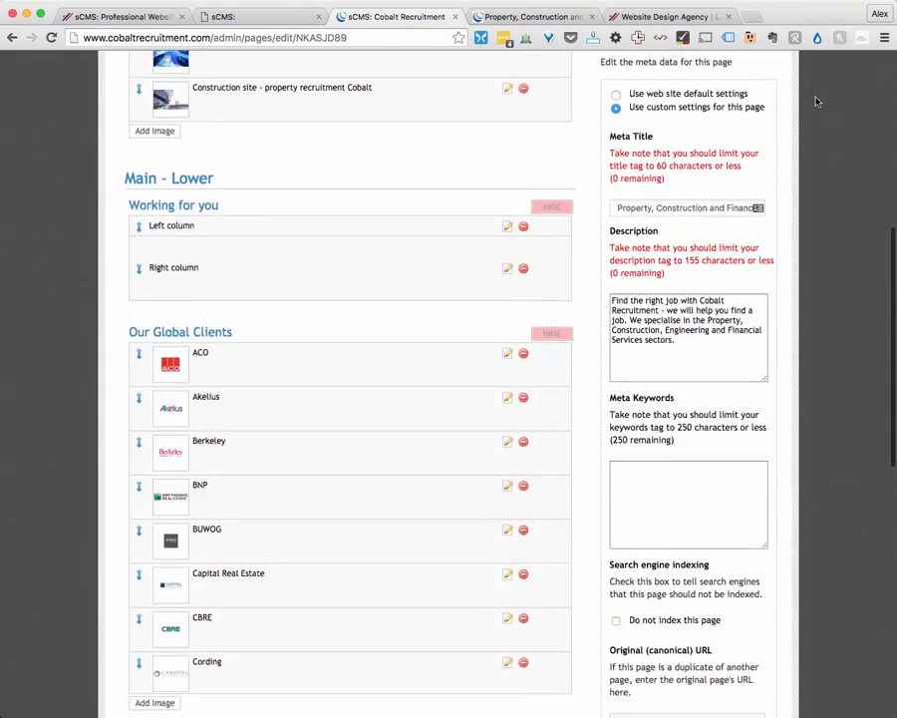
pyautogui.scroll(2, 815, 102)
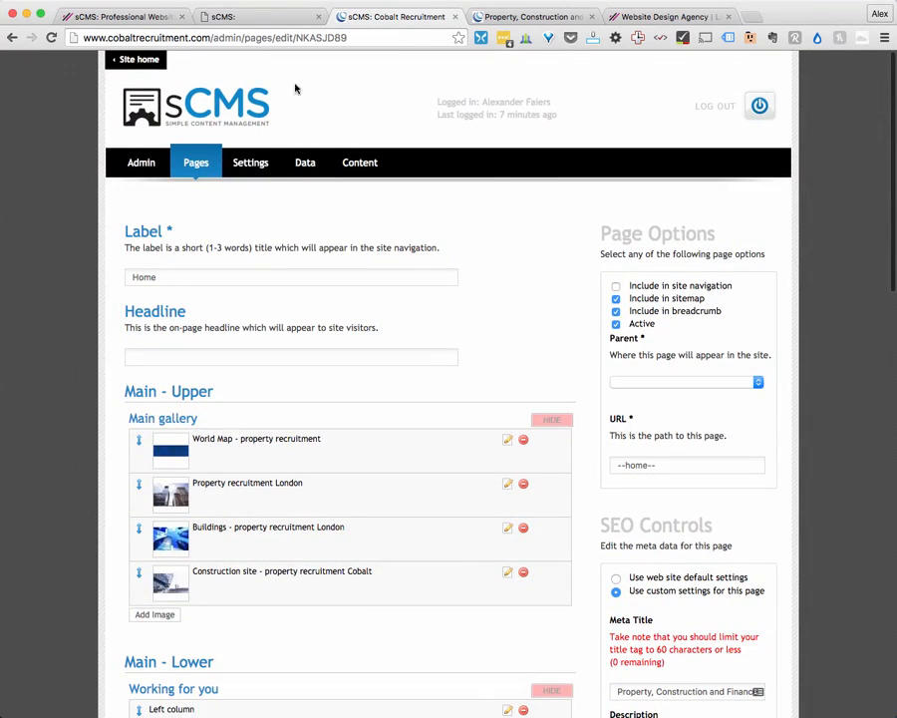
pyautogui.click(196, 168)
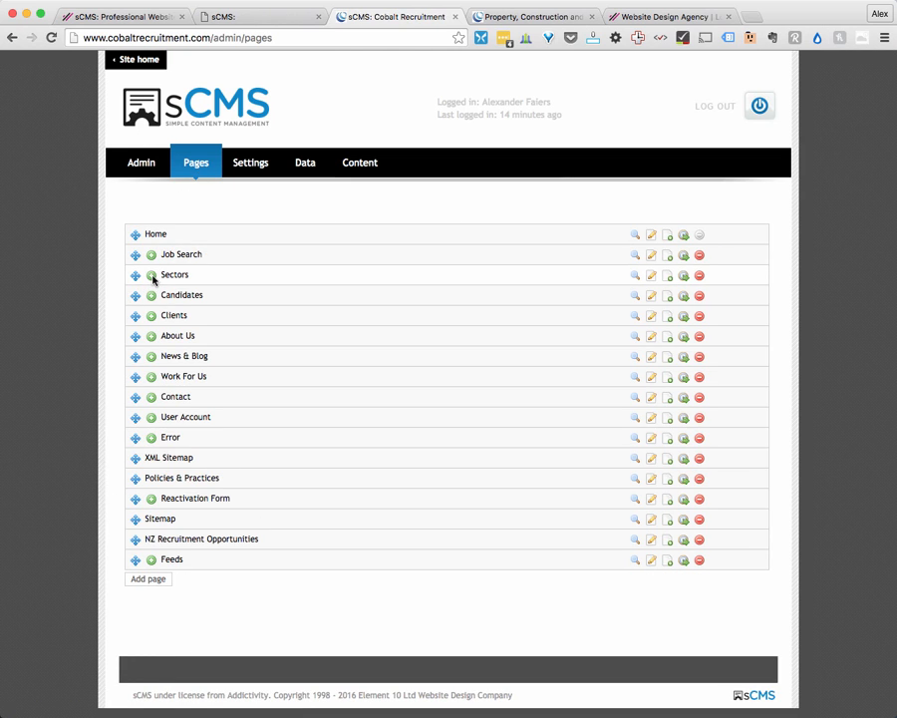
# Step: Open the Sectors page on the live Cobalt site and look over its main text, side boxes and global clients strip
pyautogui.scroll(10, 452, 210)
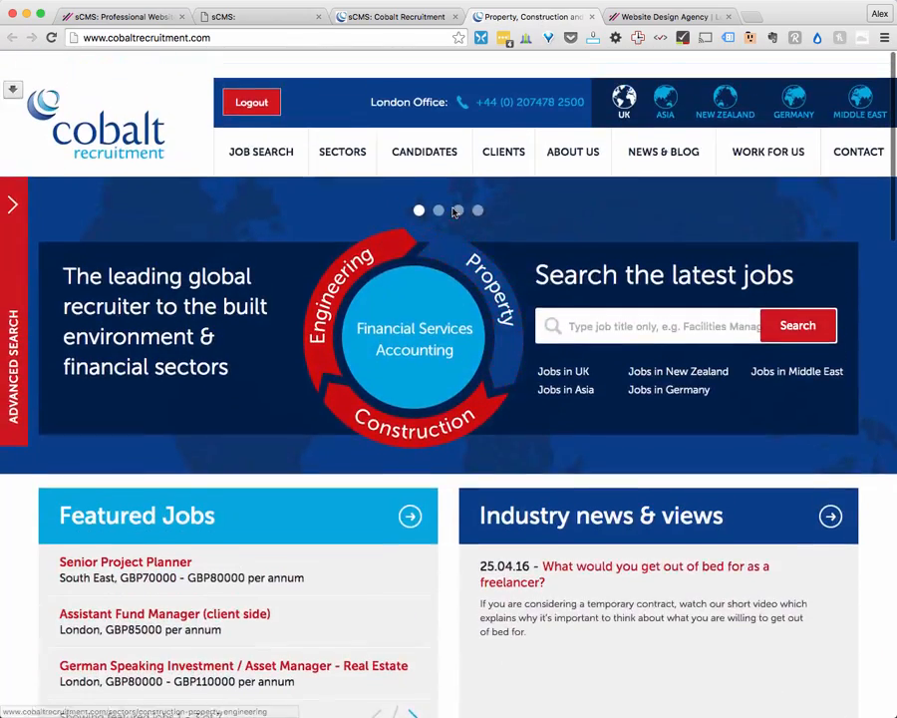
pyautogui.moveTo(367, 117)
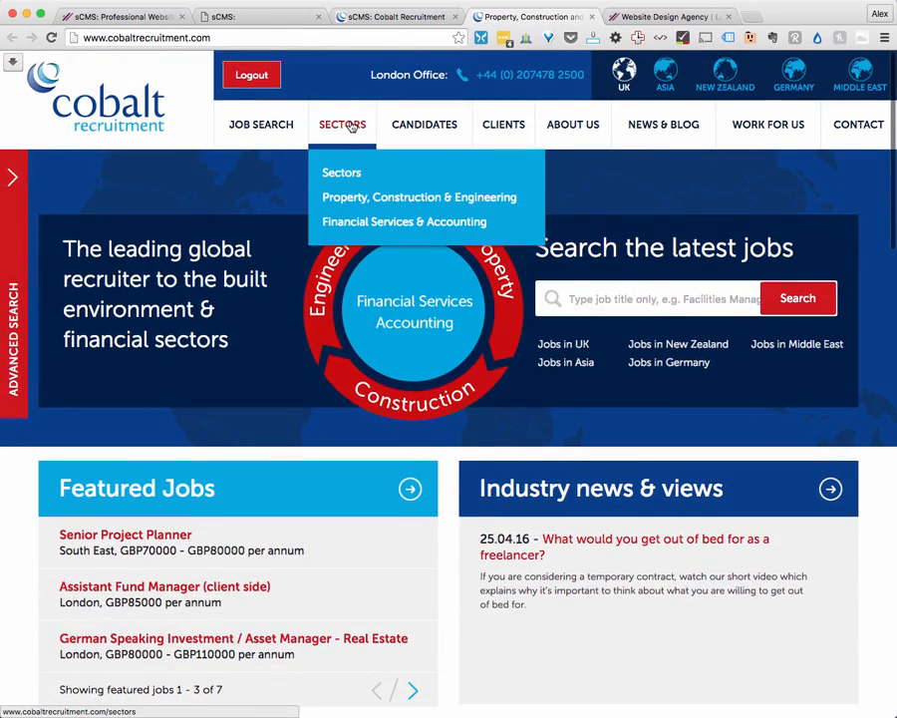
pyautogui.click(342, 126)
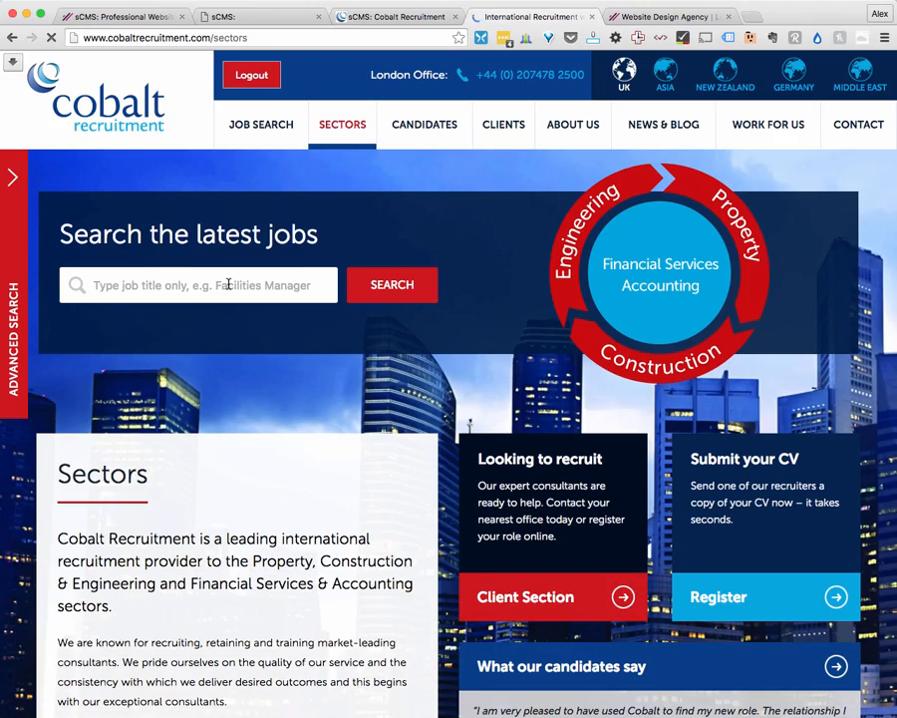
pyautogui.scroll(-5, 375, 372)
pyautogui.scroll(-1, 375, 372)
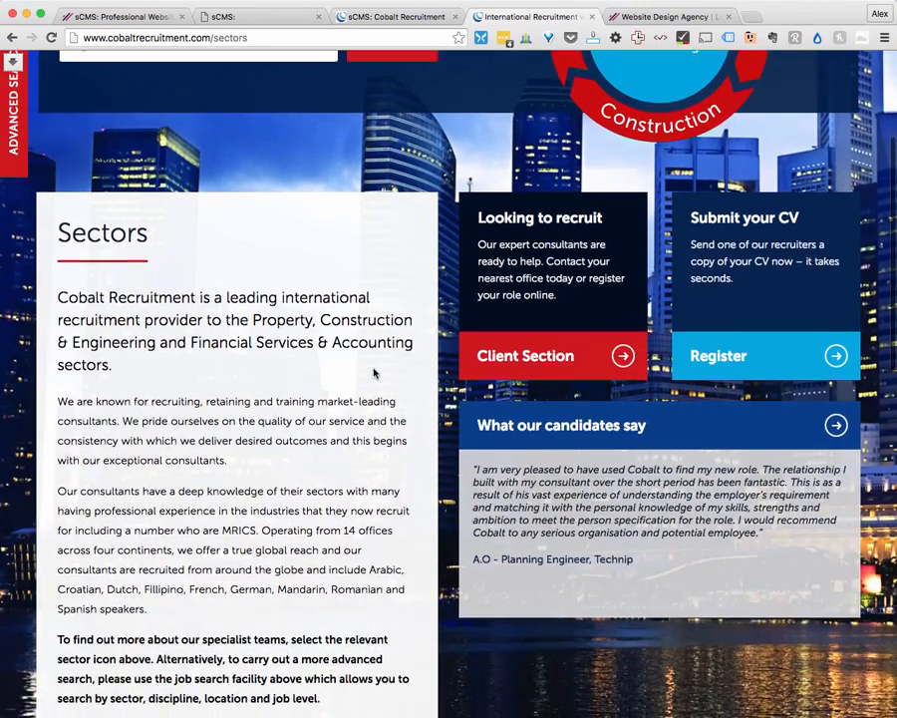
pyautogui.scroll(-3, 569, 356)
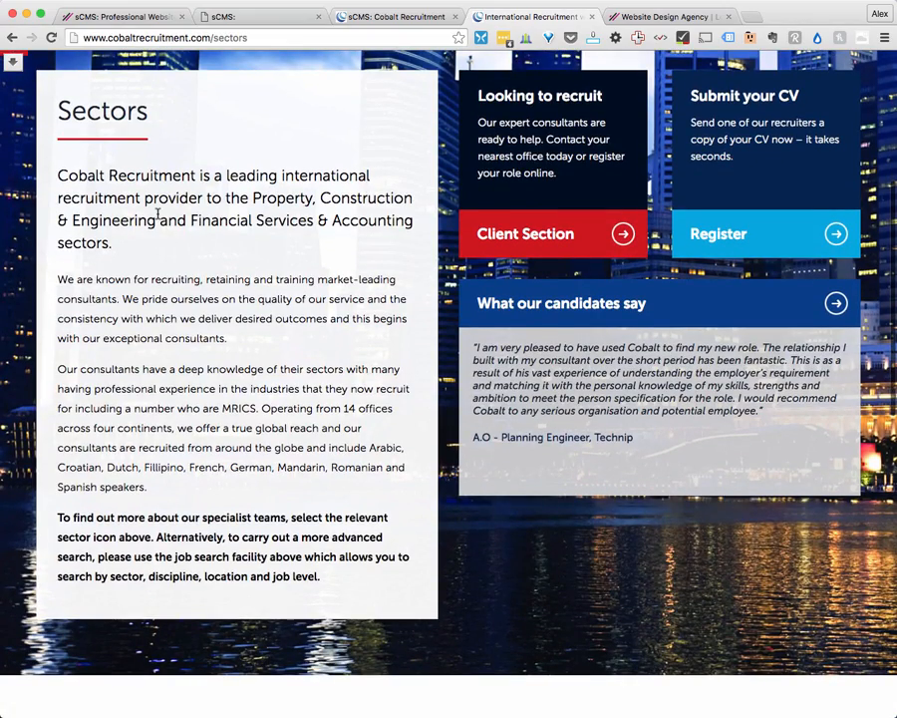
pyautogui.scroll(-4, 124, 580)
pyautogui.scroll(-10, 124, 580)
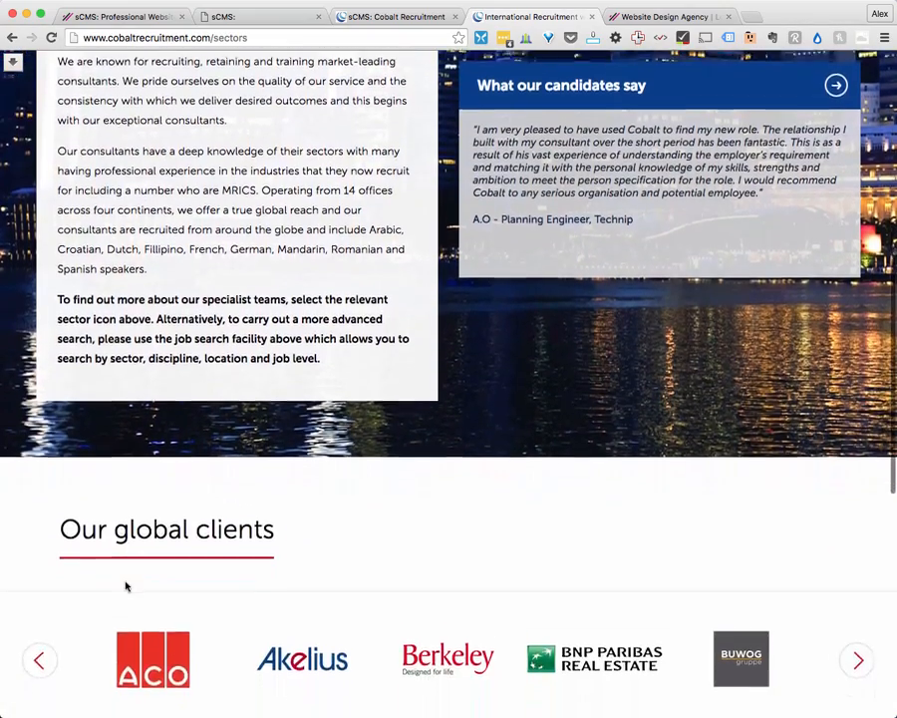
pyautogui.scroll(3, 127, 586)
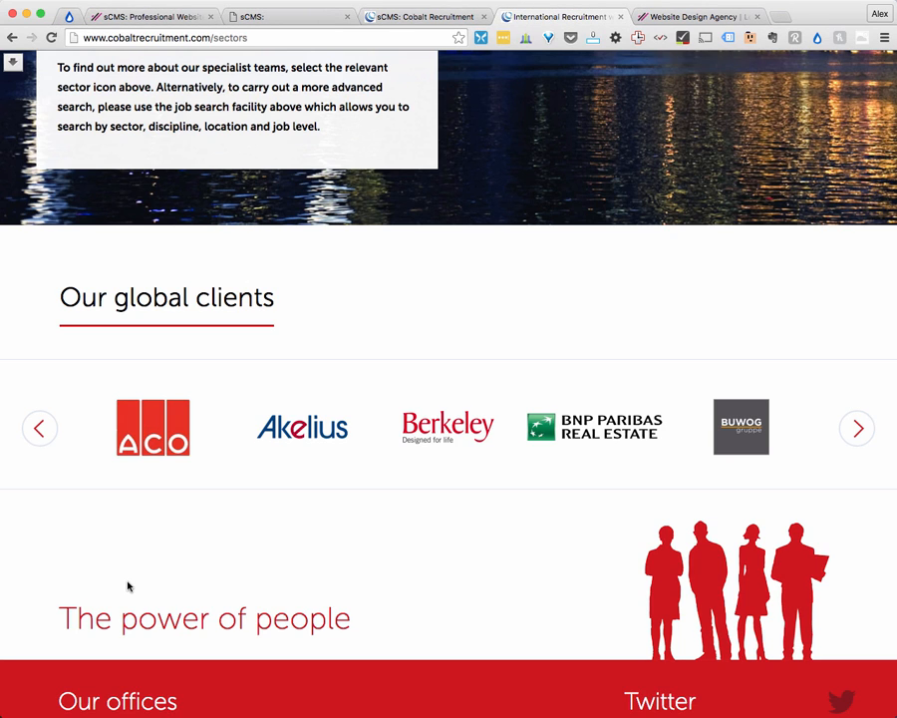
# Step: Open the Sectors page for editing in sCMS and expand its header image section
pyautogui.click(423, 14)
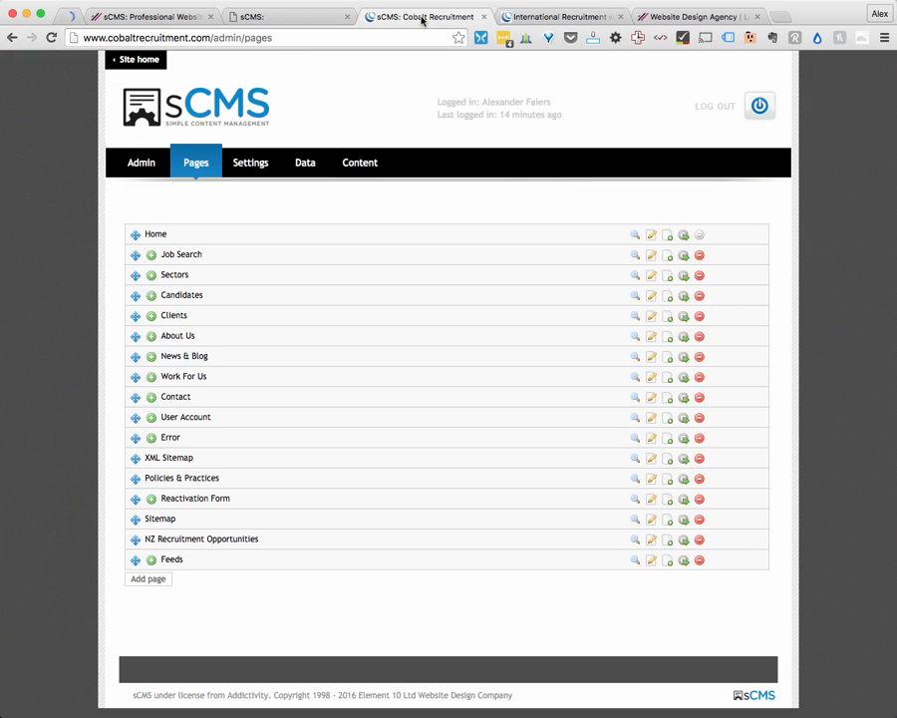
pyautogui.click(651, 276)
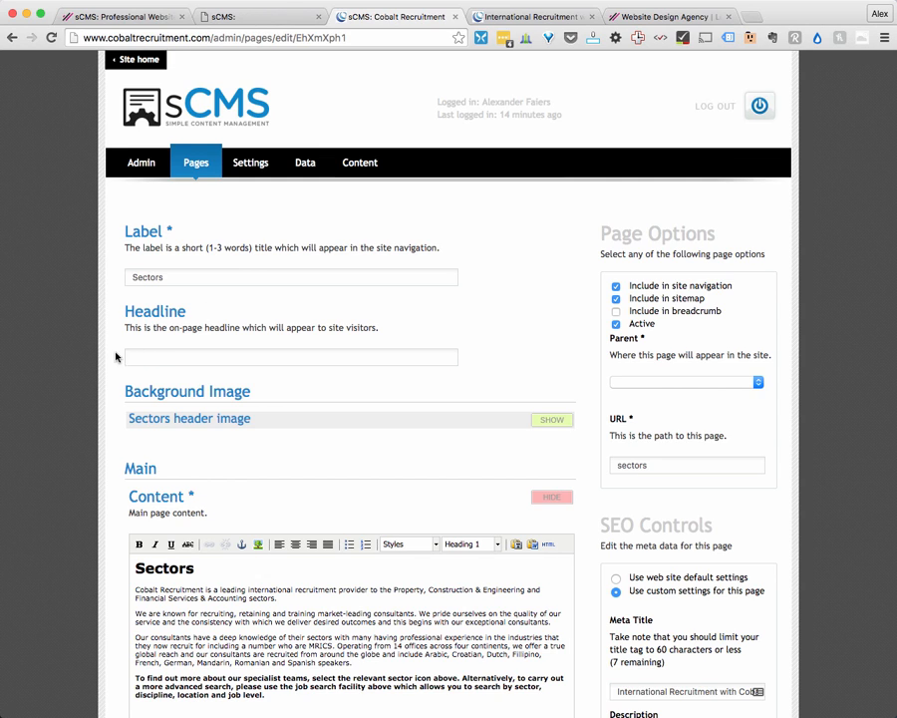
pyautogui.scroll(-4, 115, 357)
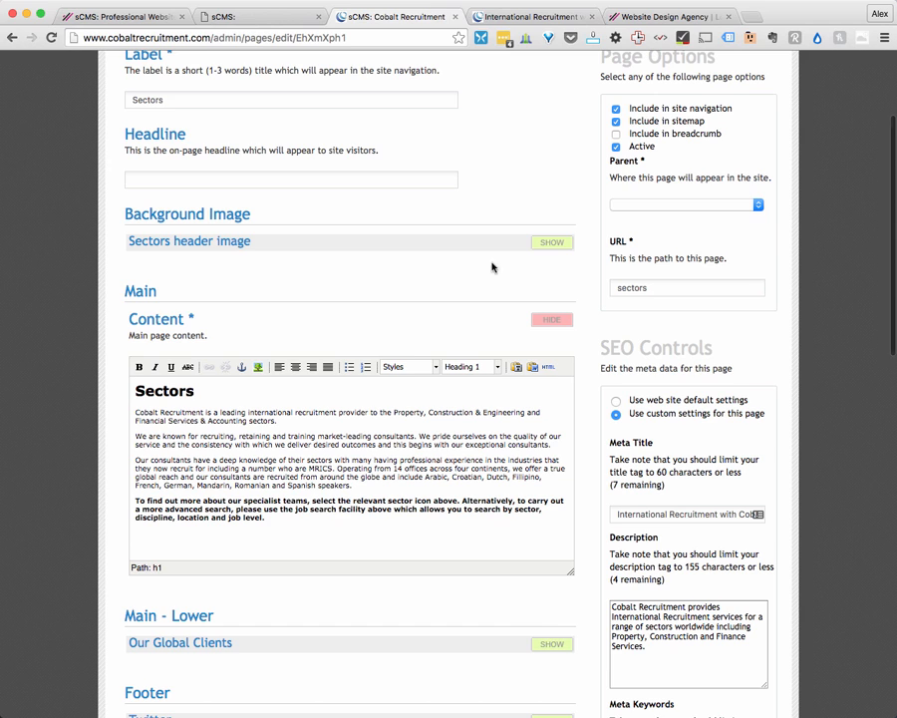
pyautogui.click(553, 243)
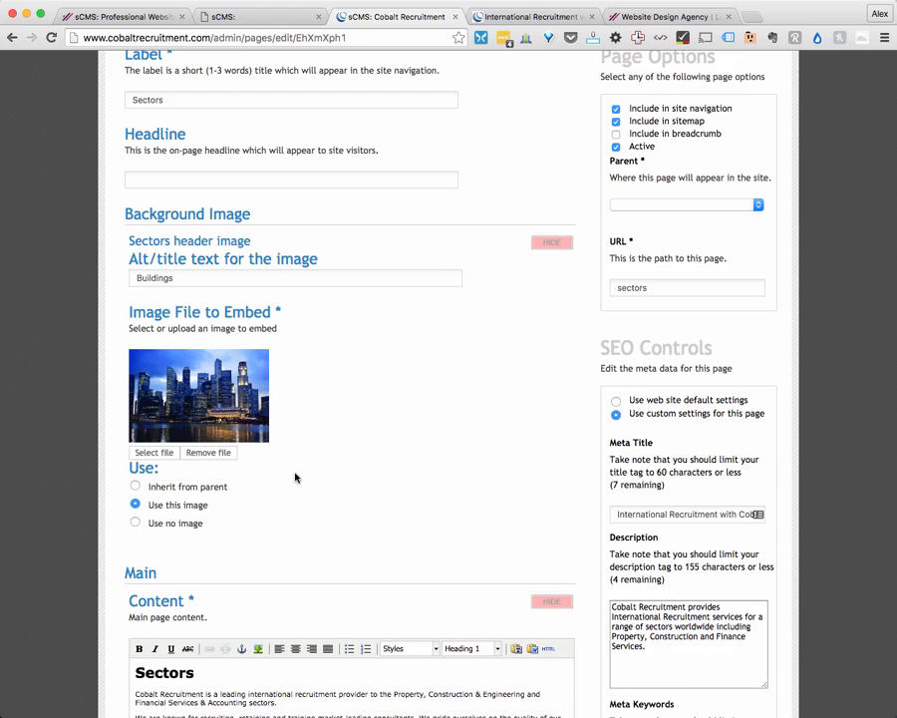
# Step: Compare the Sectors header image with the live page's background, then collapse the header image section in the editor
pyautogui.click(526, 17)
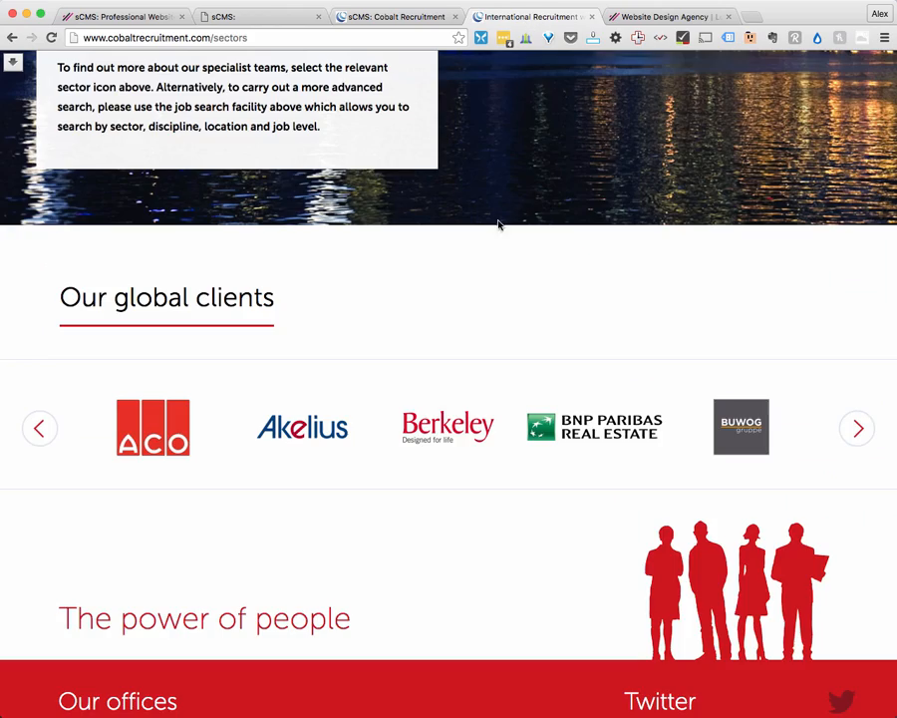
pyautogui.scroll(10, 498, 224)
pyautogui.moveTo(336, 124)
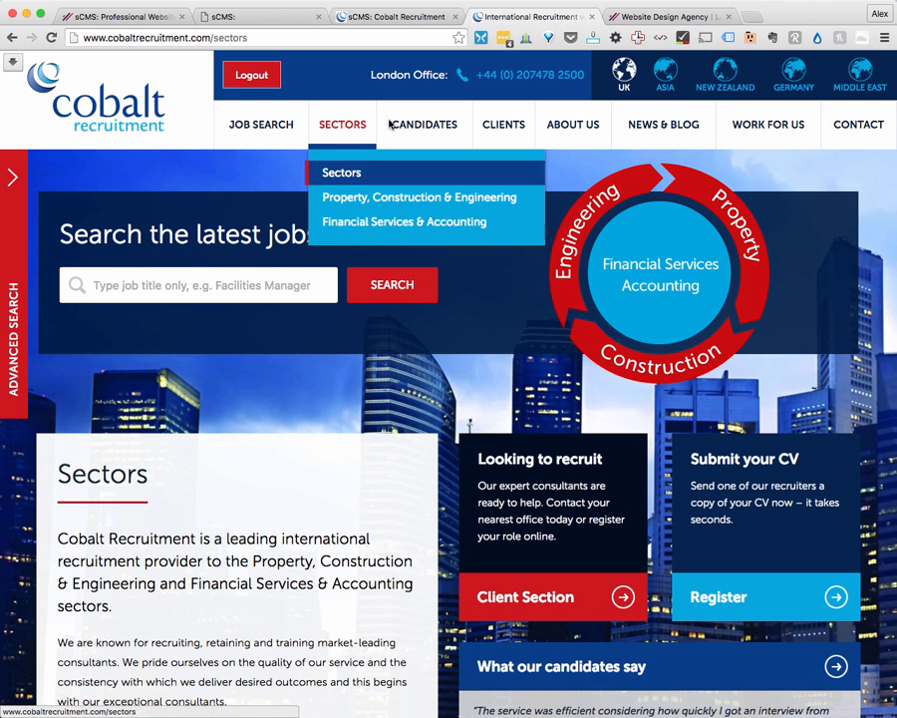
pyautogui.click(389, 15)
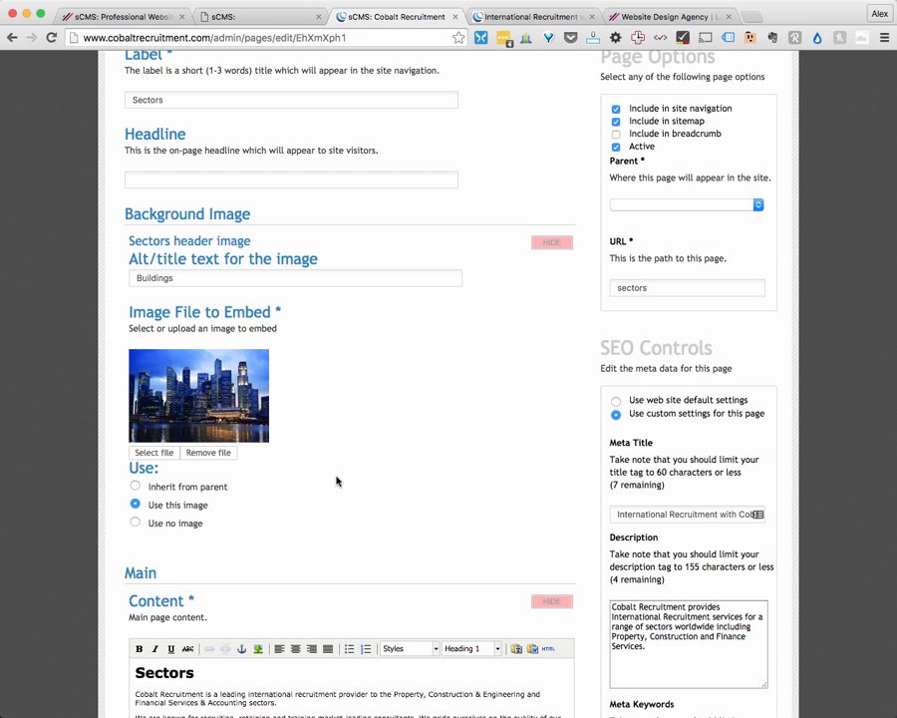
pyautogui.click(551, 242)
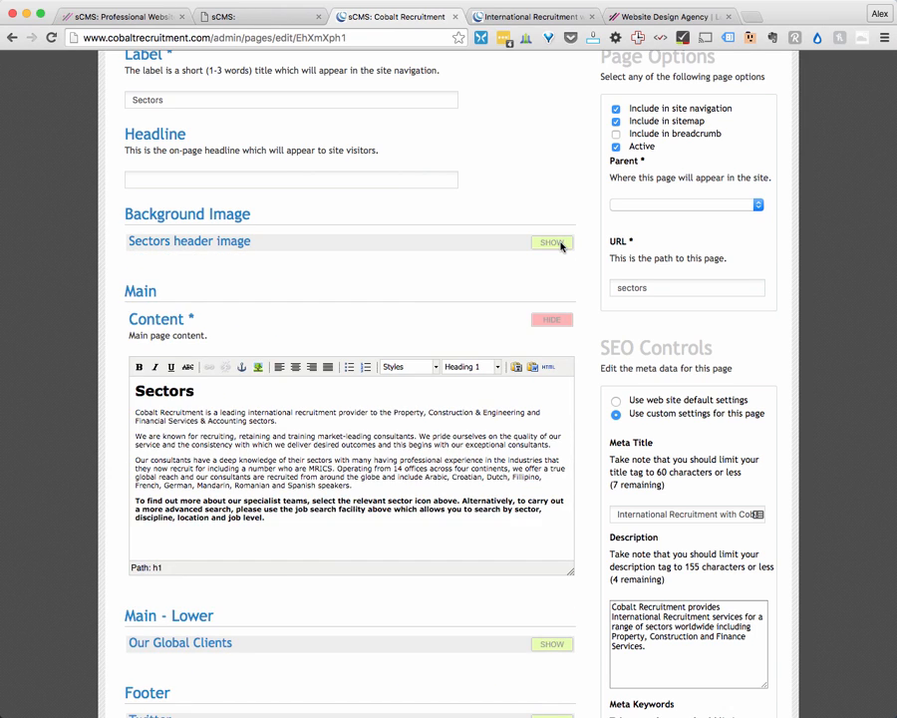
# Step: Select the word "recruitment" in the first paragraph of the Sectors content and replace it with an empty Paste from Word insertion
pyautogui.scroll(-1, 125, 297)
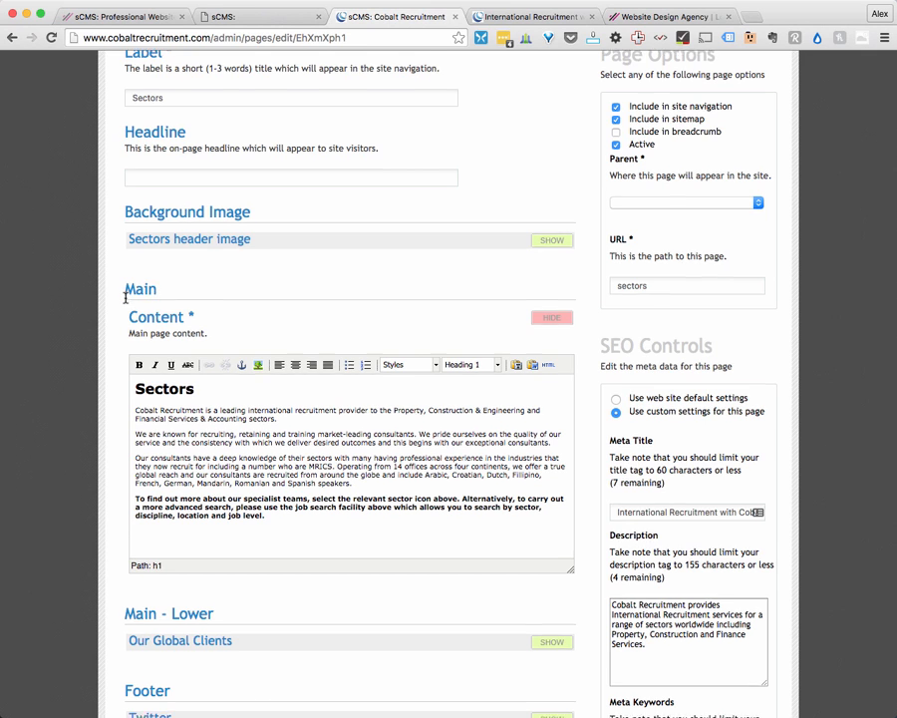
pyautogui.scroll(-3, 125, 297)
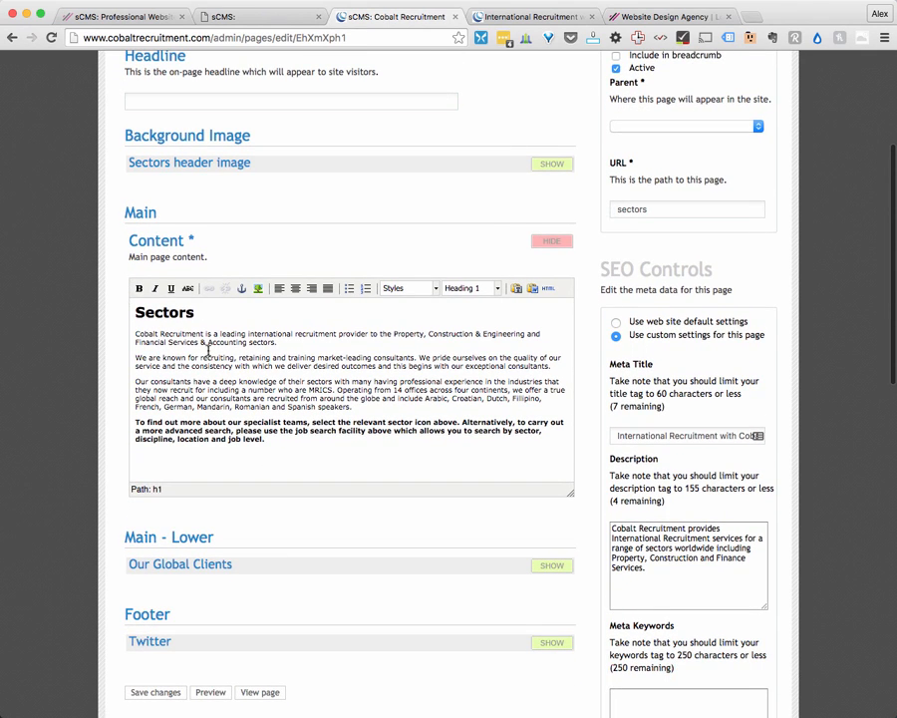
pyautogui.doubleClick(156, 313)
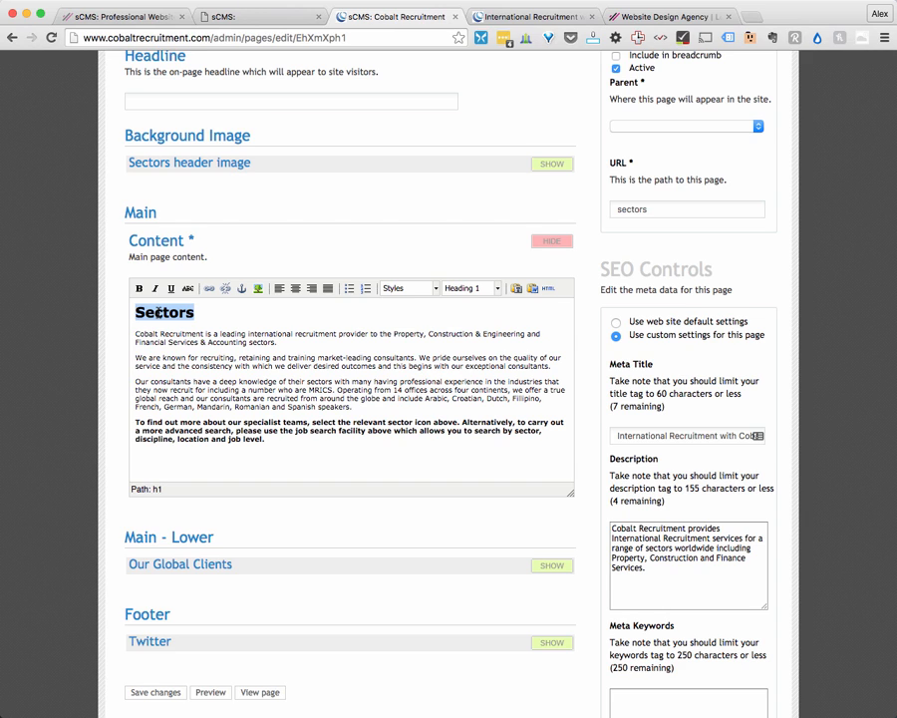
pyautogui.click(333, 333)
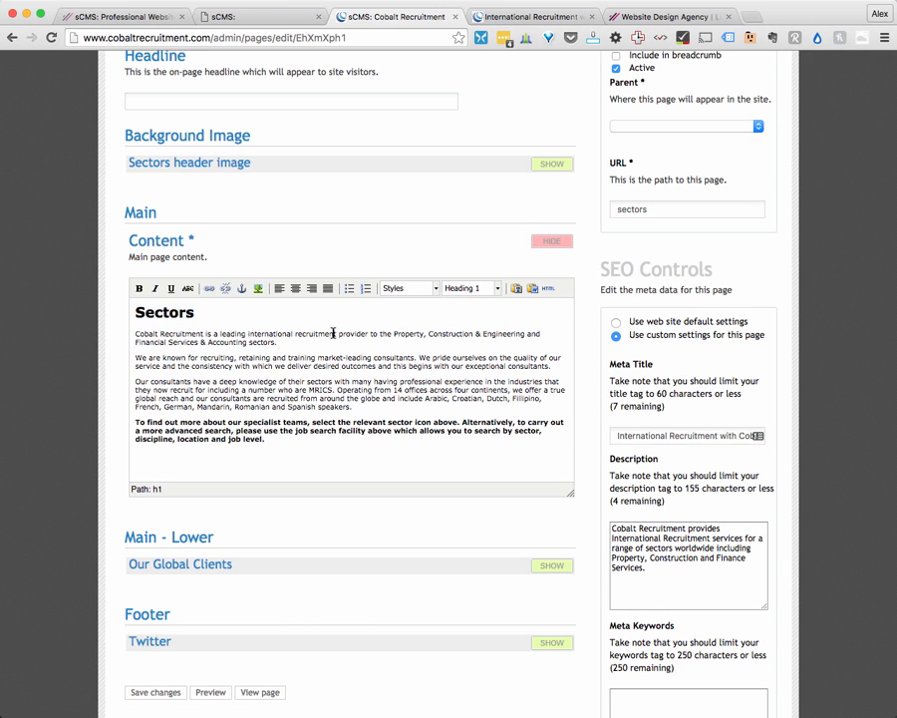
pyautogui.doubleClick(333, 333)
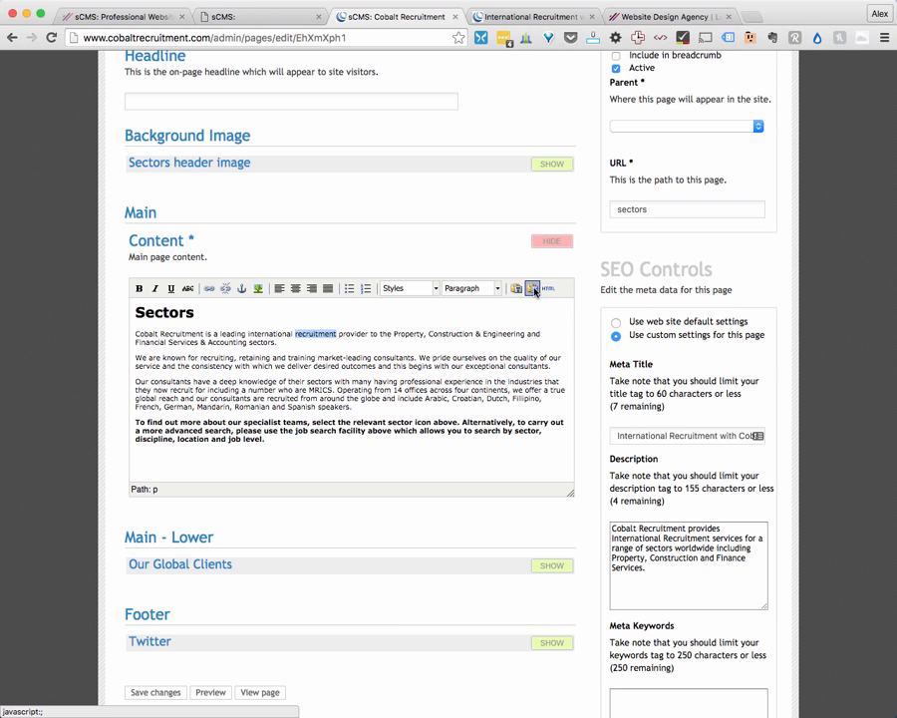
pyautogui.click(533, 289)
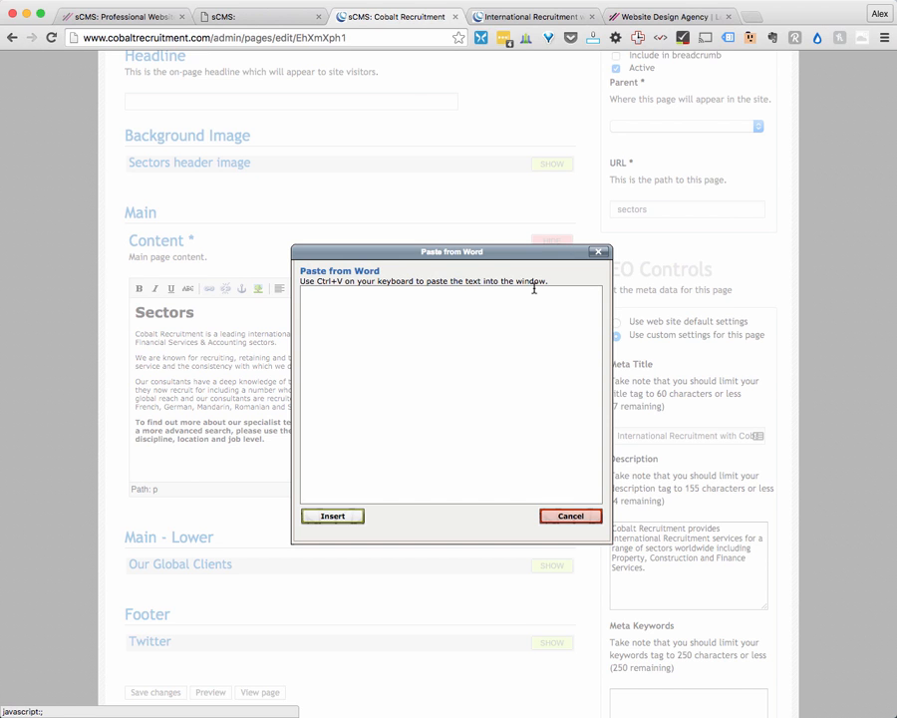
pyautogui.click(353, 520)
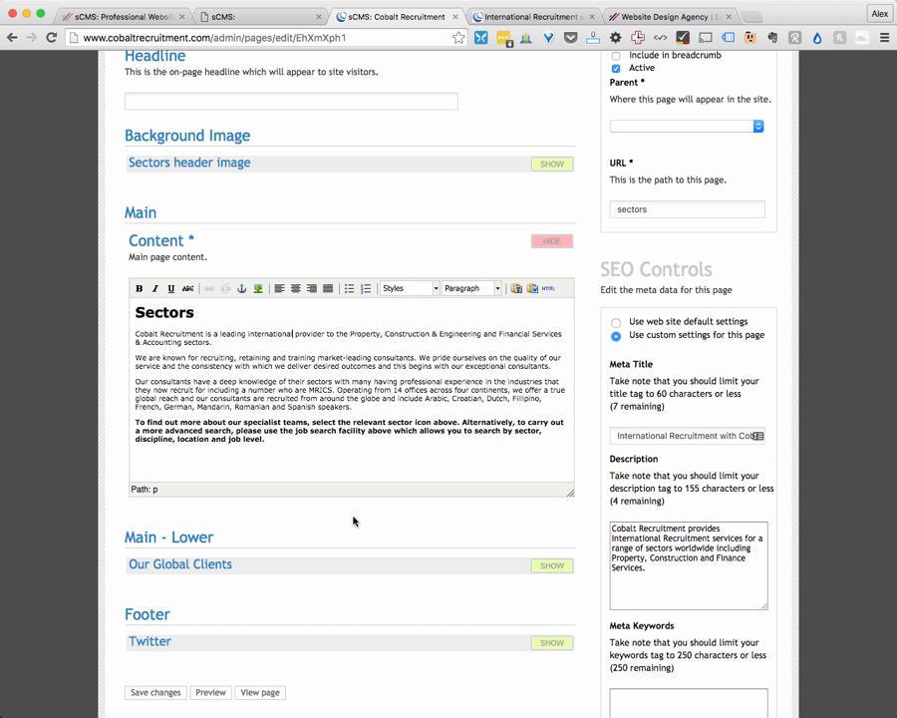
# Step: Expand Our Global Clients on the Sectors page, review its list of client logos, and collapse the section
pyautogui.scroll(-1, 121, 573)
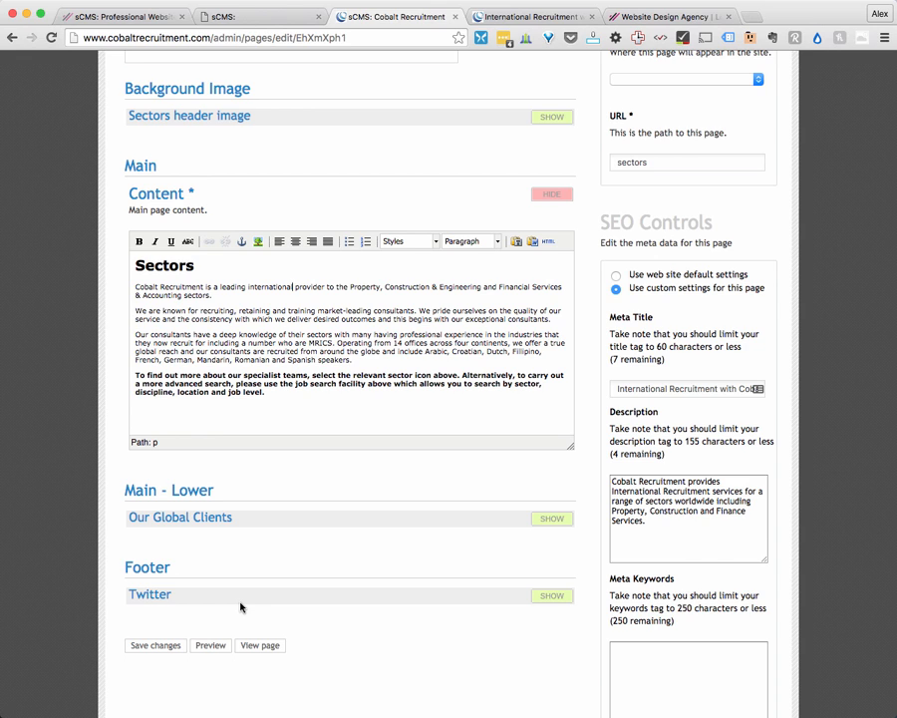
pyautogui.click(556, 518)
pyautogui.scroll(-1, 421, 570)
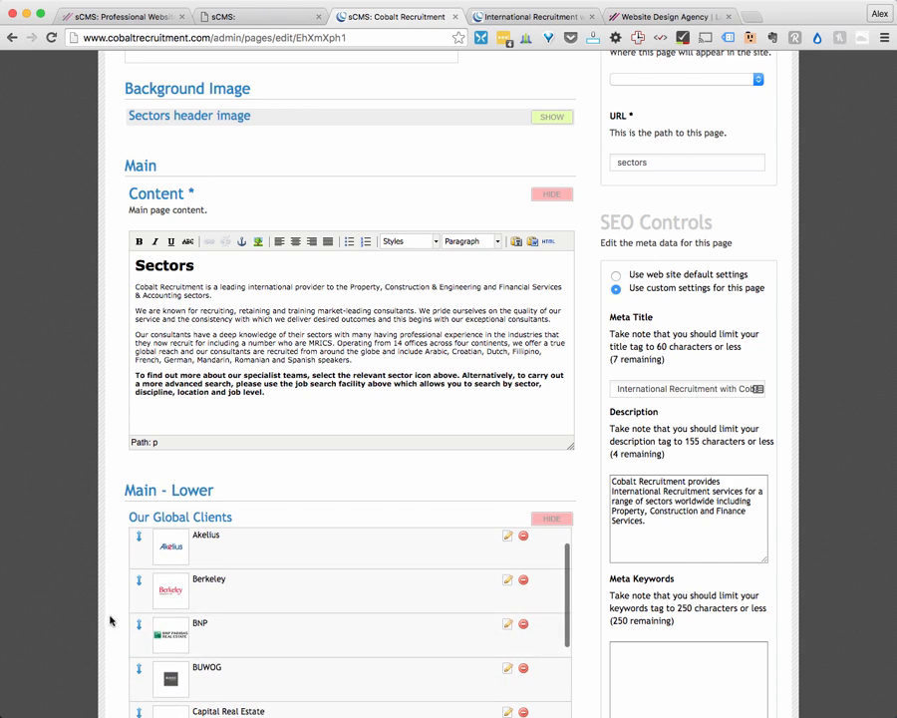
pyautogui.scroll(-2, 112, 616)
pyautogui.scroll(-4, 112, 616)
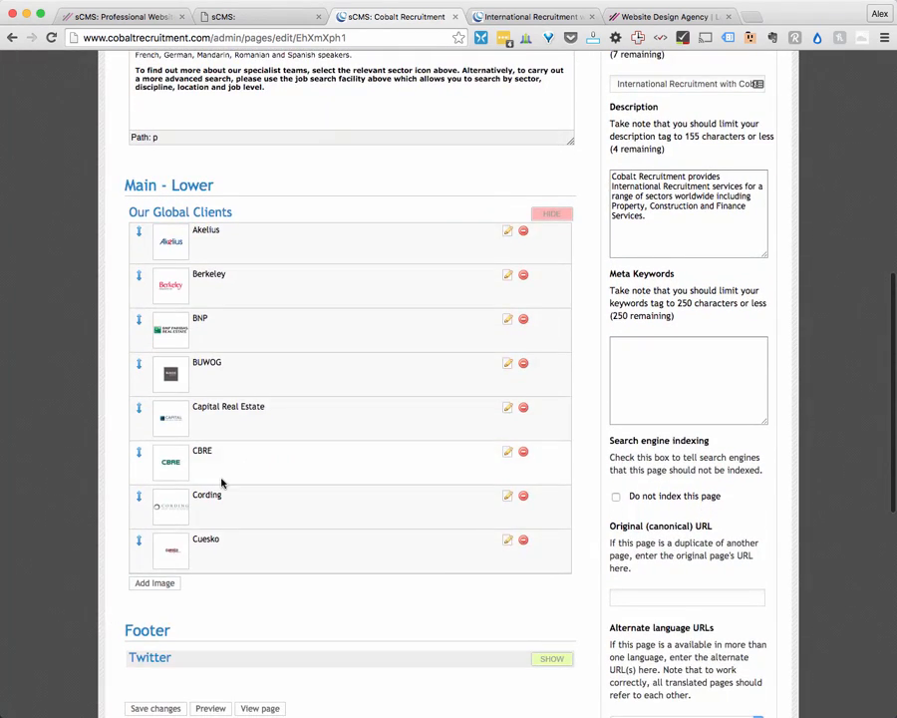
pyautogui.scroll(2, 221, 484)
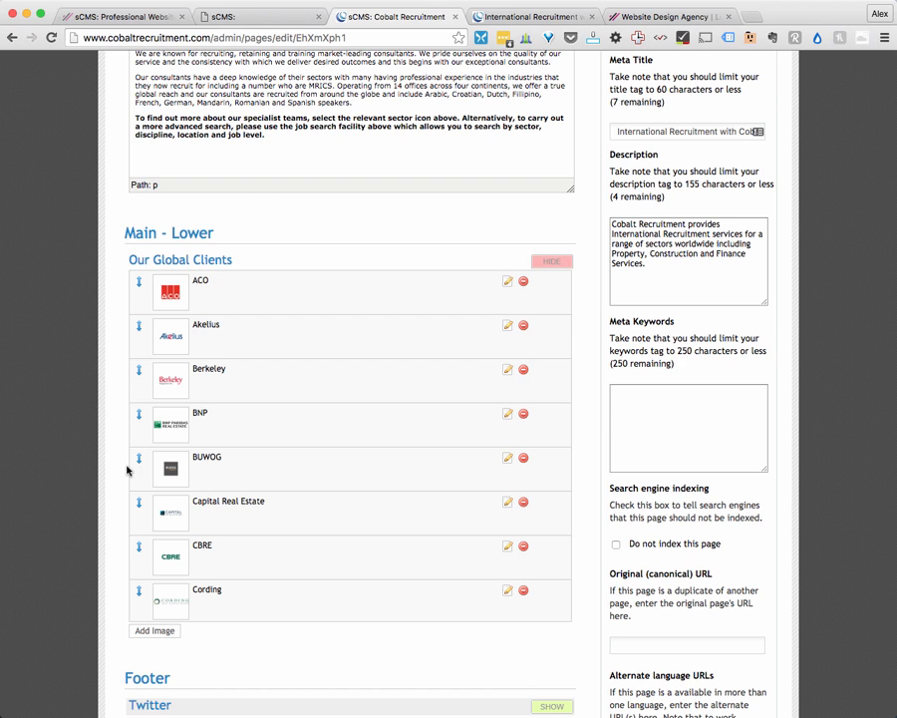
pyautogui.click(549, 263)
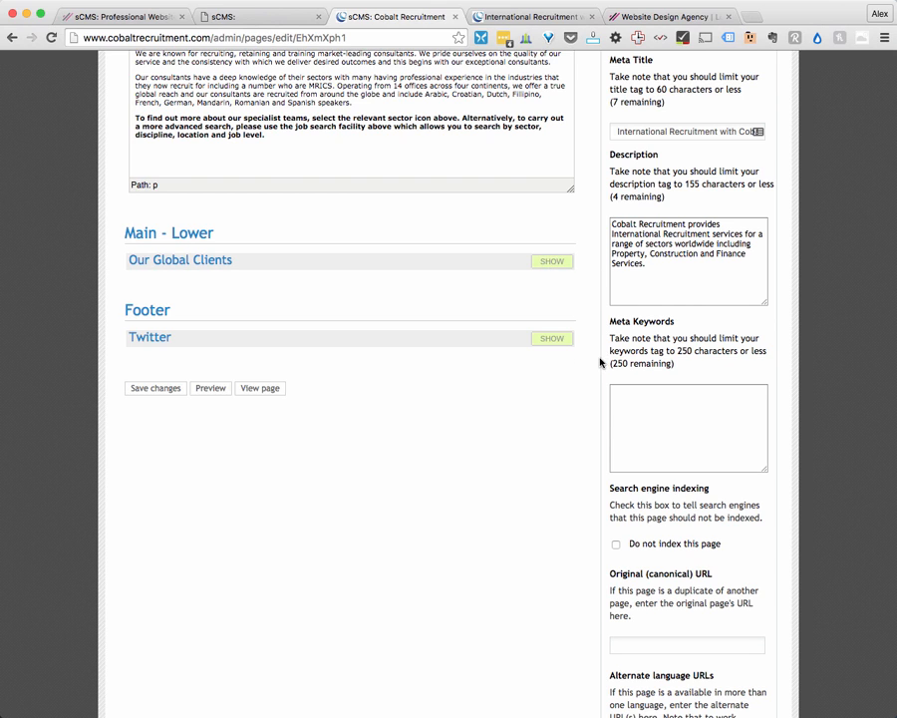
# Step: Review the Sectors page options and examine the matching Sectors entries in the live site's navigation
pyautogui.scroll(10, 600, 361)
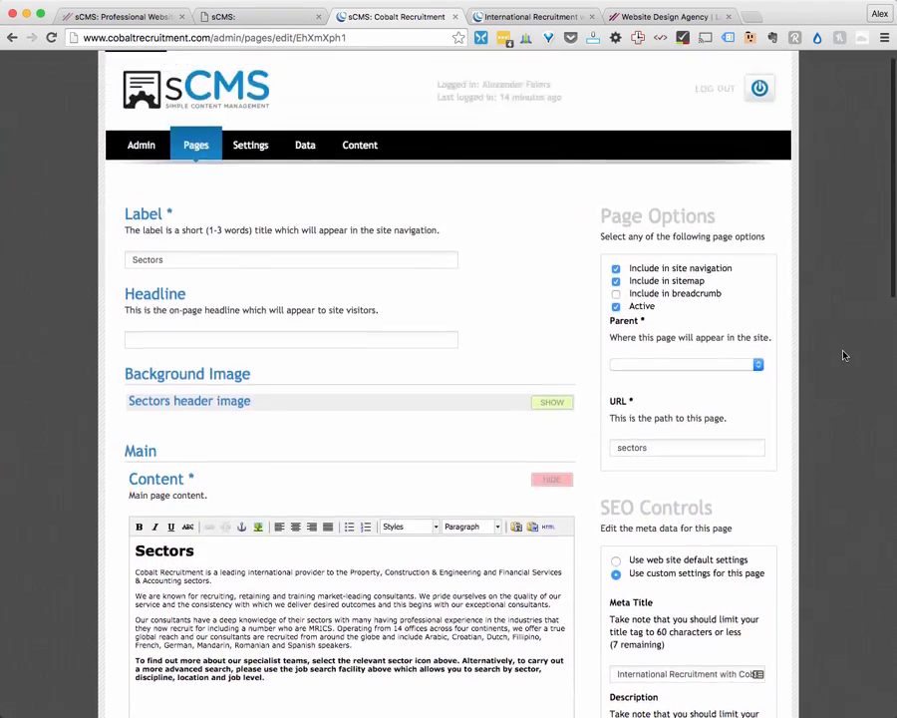
pyautogui.scroll(1, 844, 354)
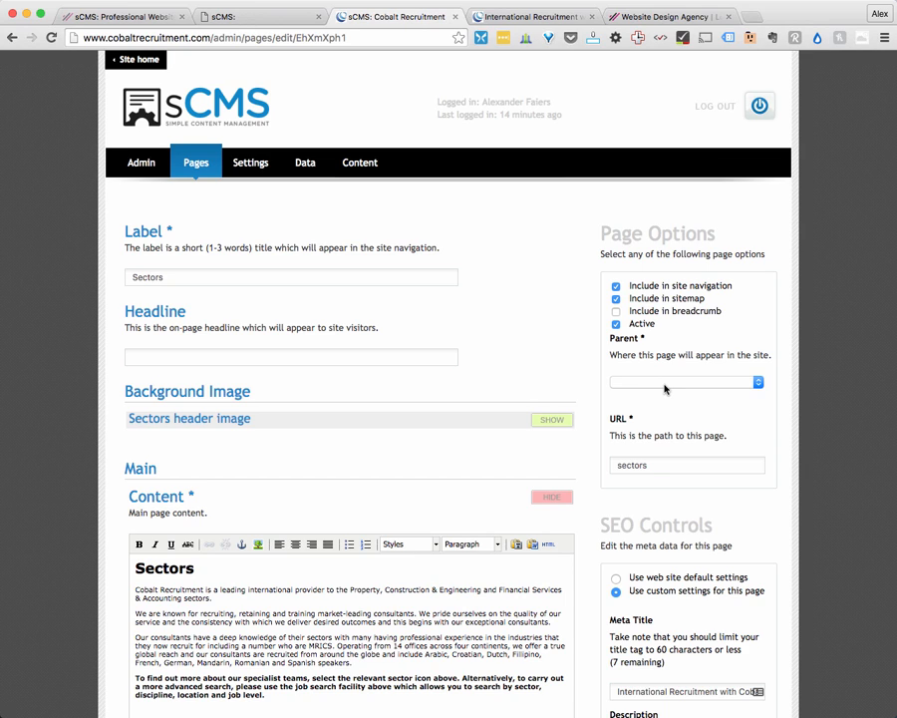
pyautogui.click(525, 16)
pyautogui.moveTo(350, 134)
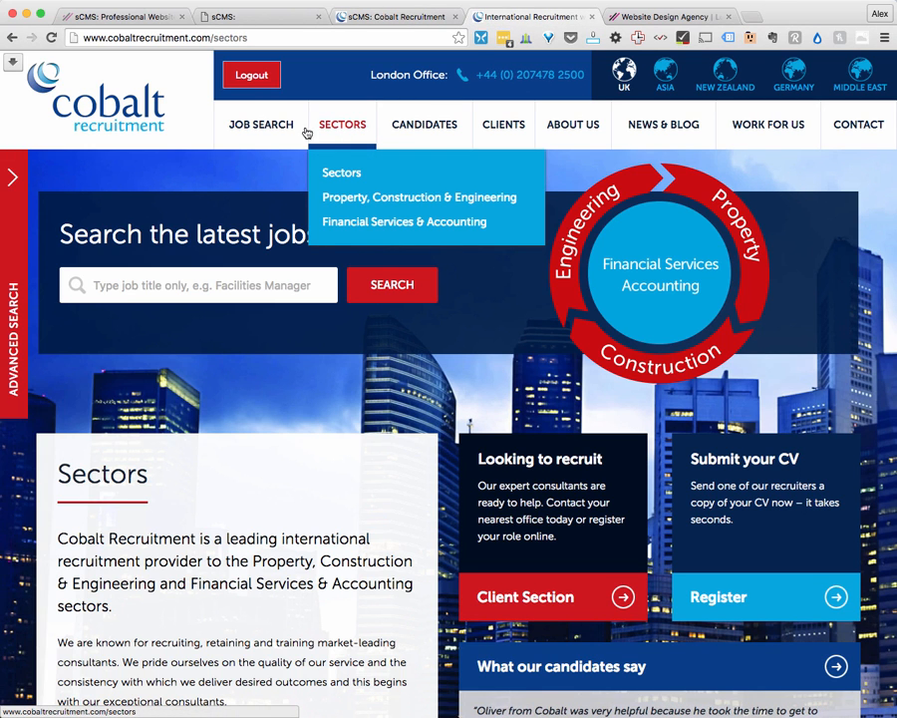
# Step: Return to the Sectors editor and review the available parent pages, leaving the Parent selection blank
pyautogui.moveTo(276, 133)
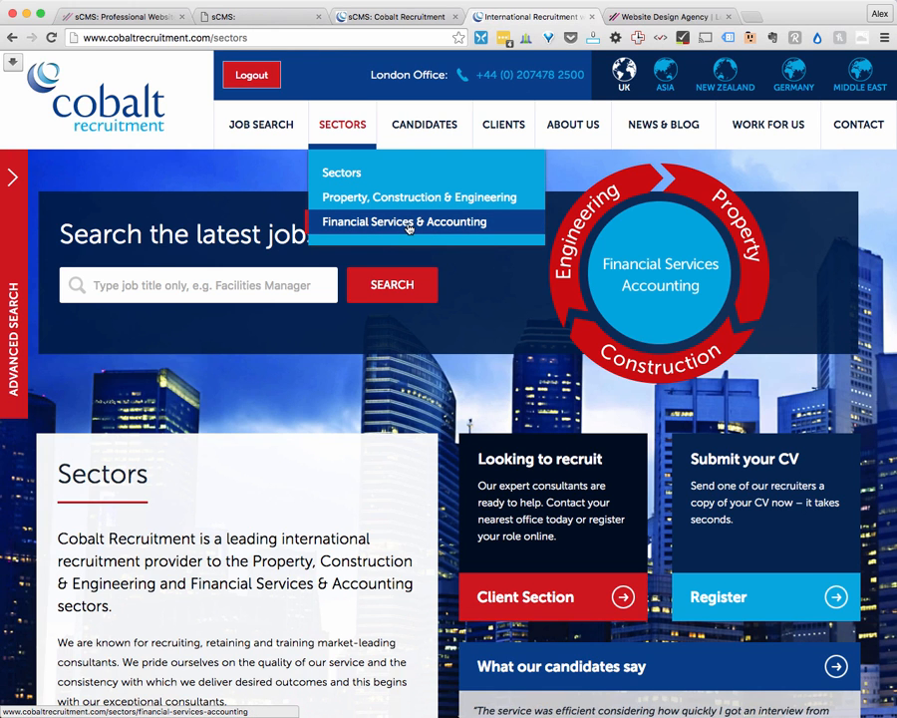
pyautogui.click(399, 17)
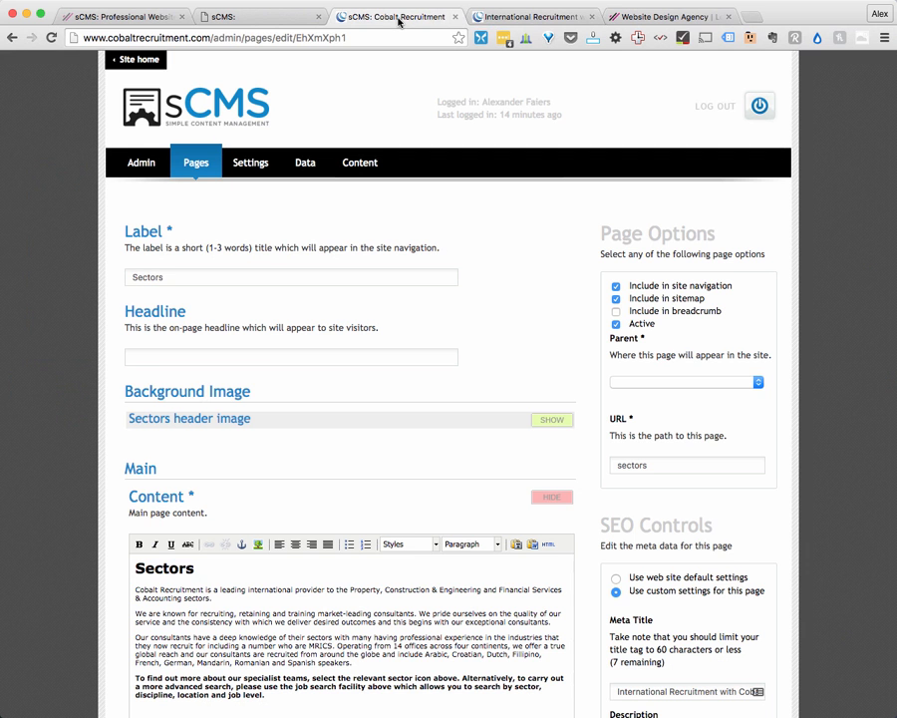
pyautogui.click(652, 386)
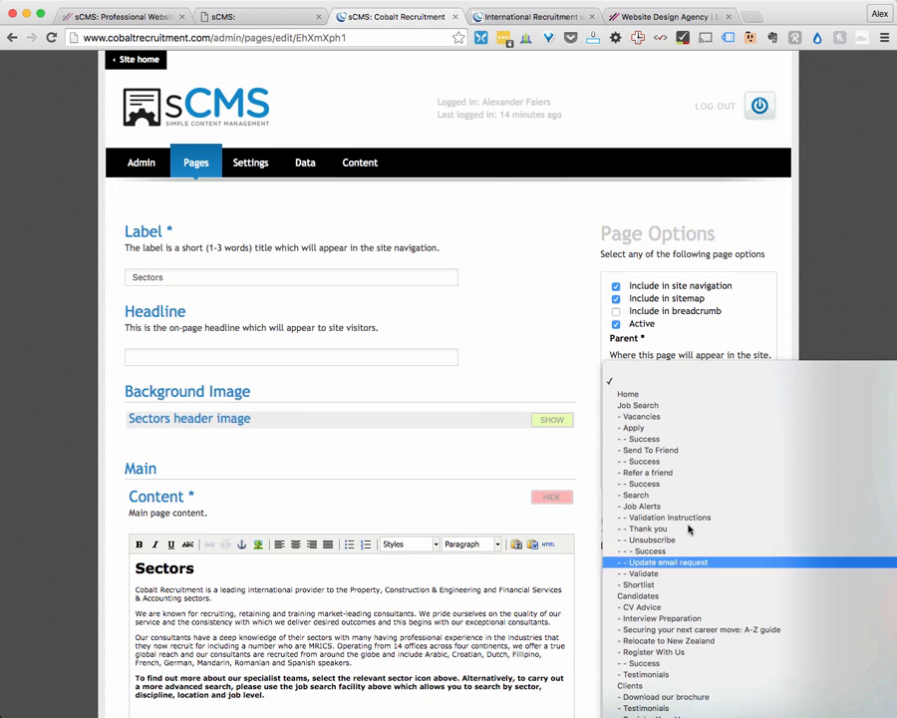
pyautogui.scroll(-5, 711, 490)
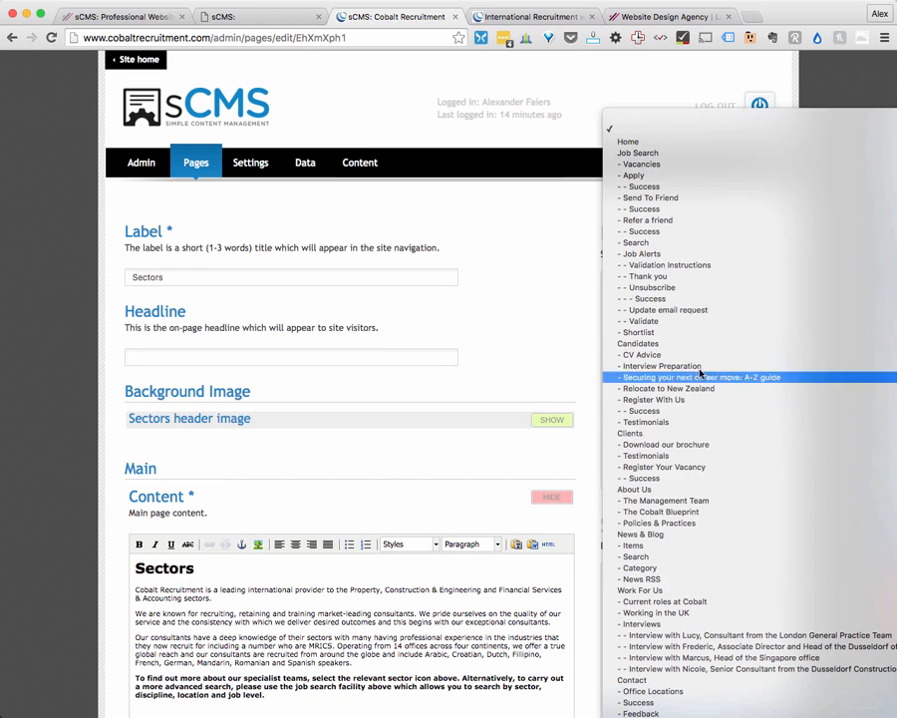
pyautogui.click(552, 340)
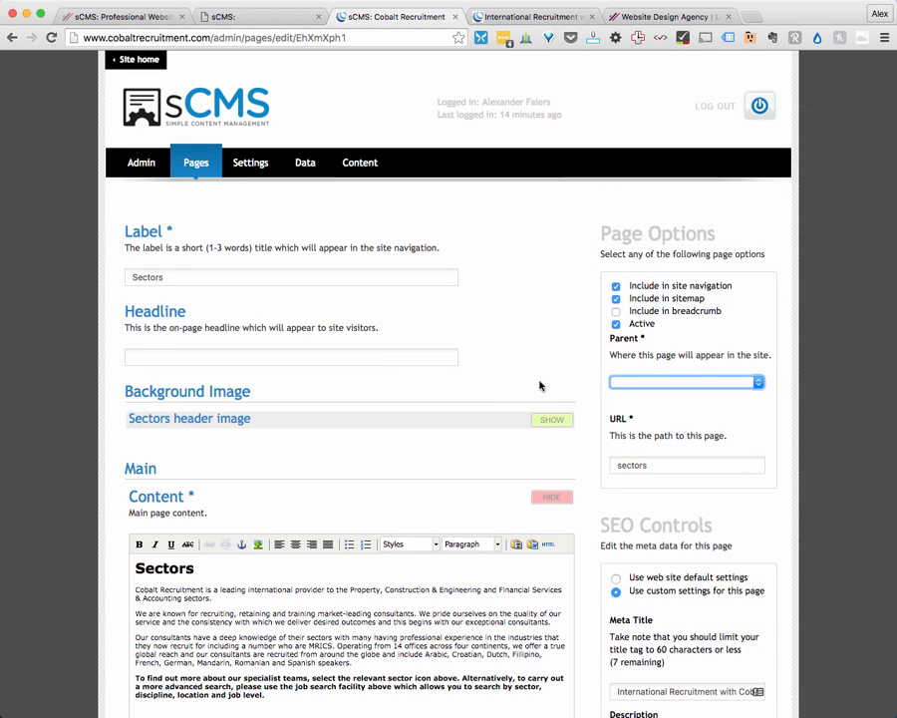
pyautogui.click(622, 386)
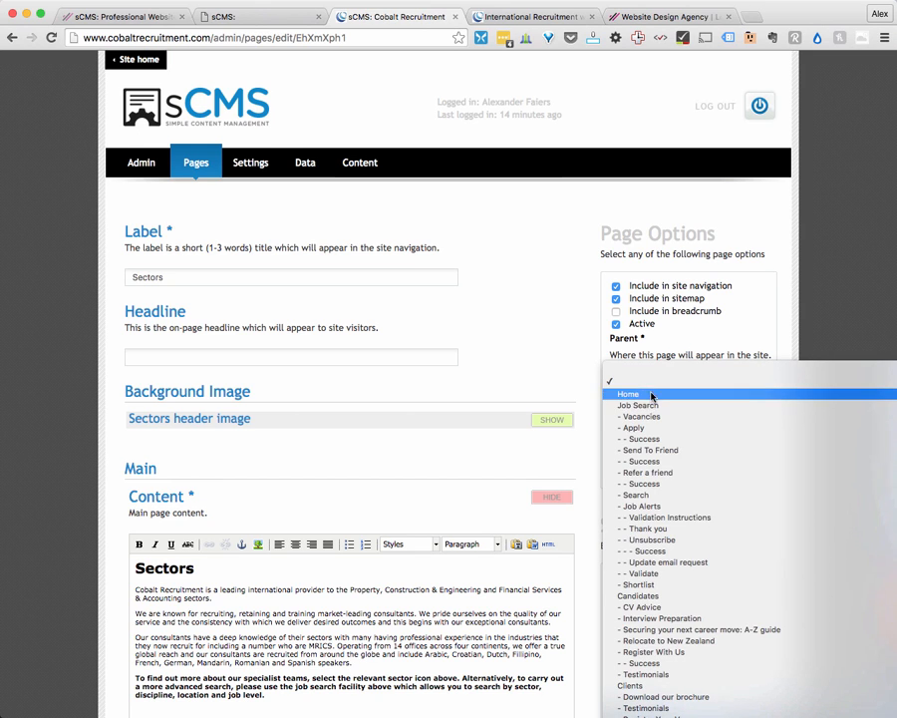
pyautogui.click(544, 349)
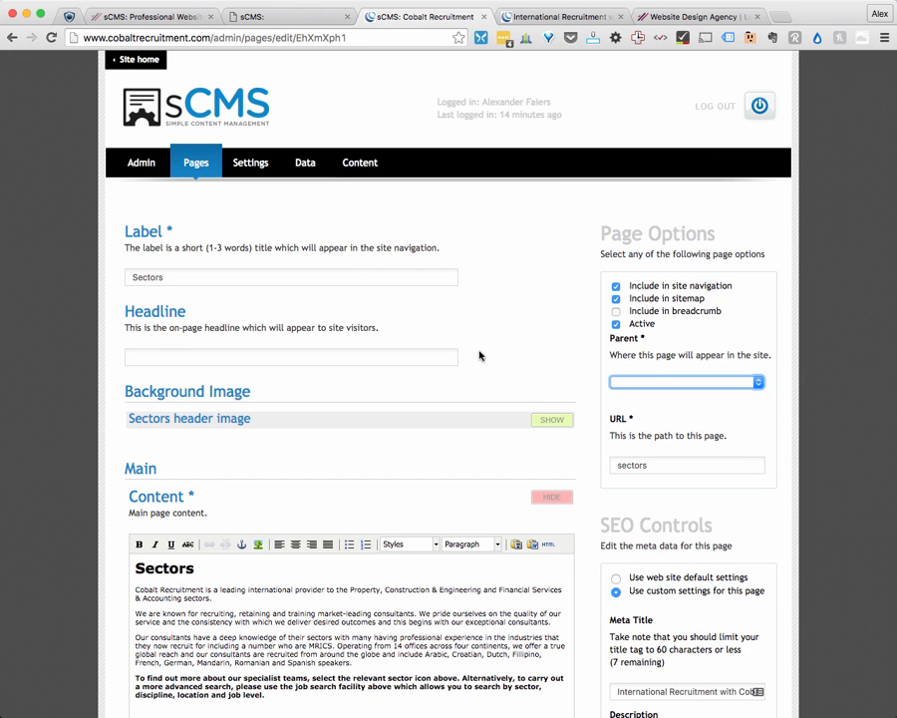
pyautogui.click(551, 359)
# Step: Open the Sectors page's URL path for editing, dismiss the path-change warning, and leave the field
pyautogui.scroll(-1, 529, 365)
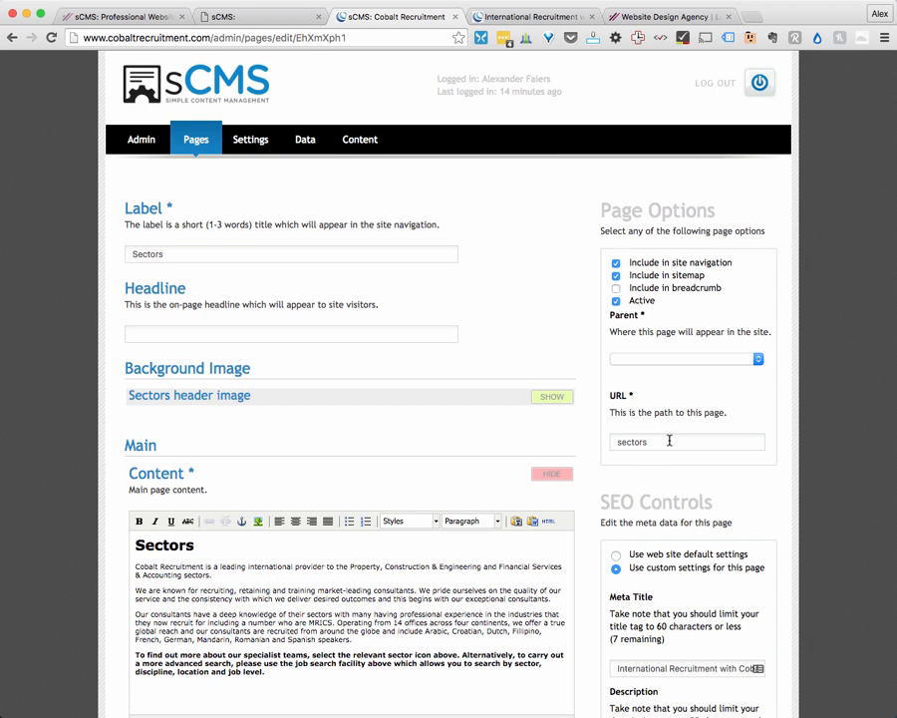
pyautogui.click(668, 441)
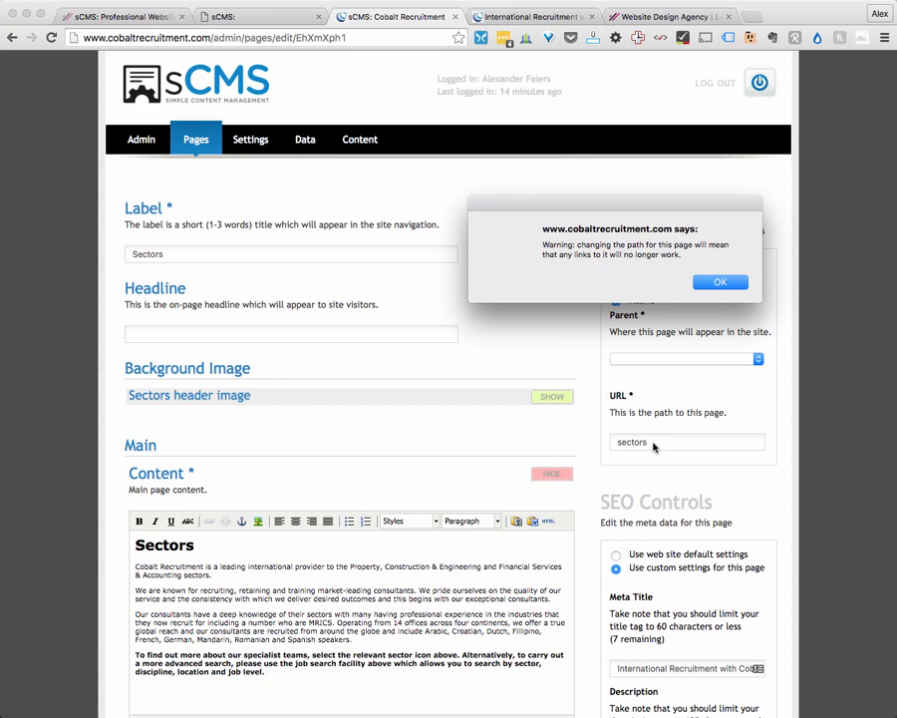
pyautogui.click(727, 282)
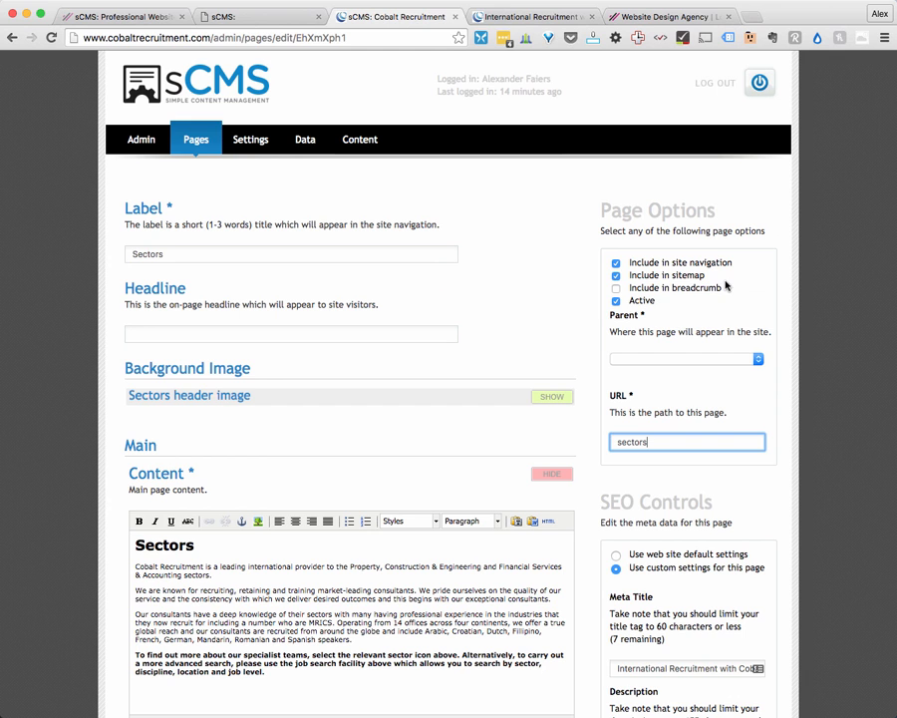
pyautogui.click(632, 480)
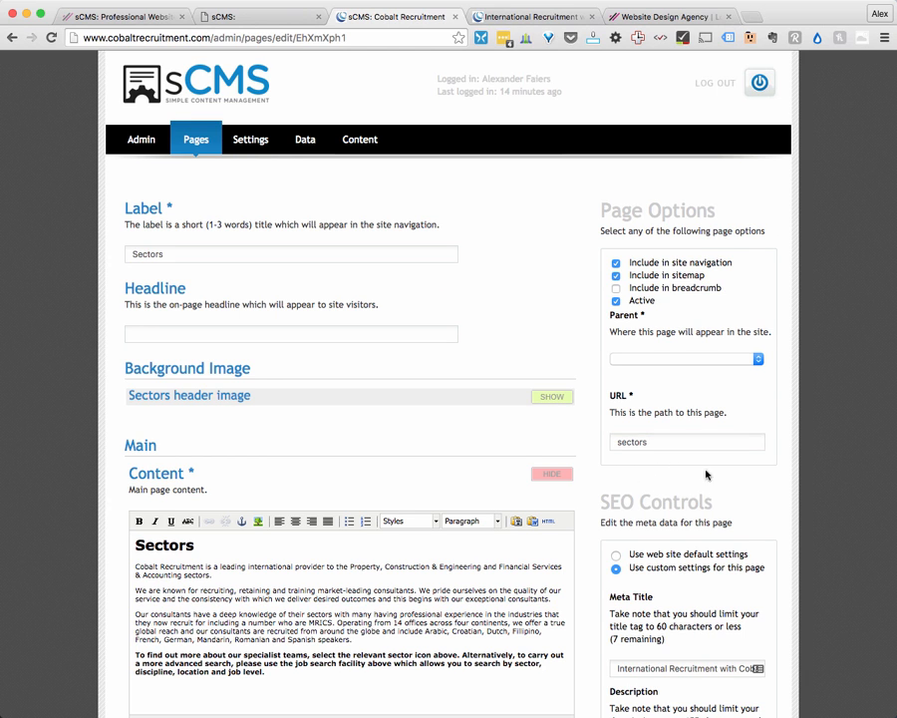
# Step: Review the Sectors page's SEO Controls, including the default and custom settings options and the Meta Title field
pyautogui.scroll(-5, 744, 475)
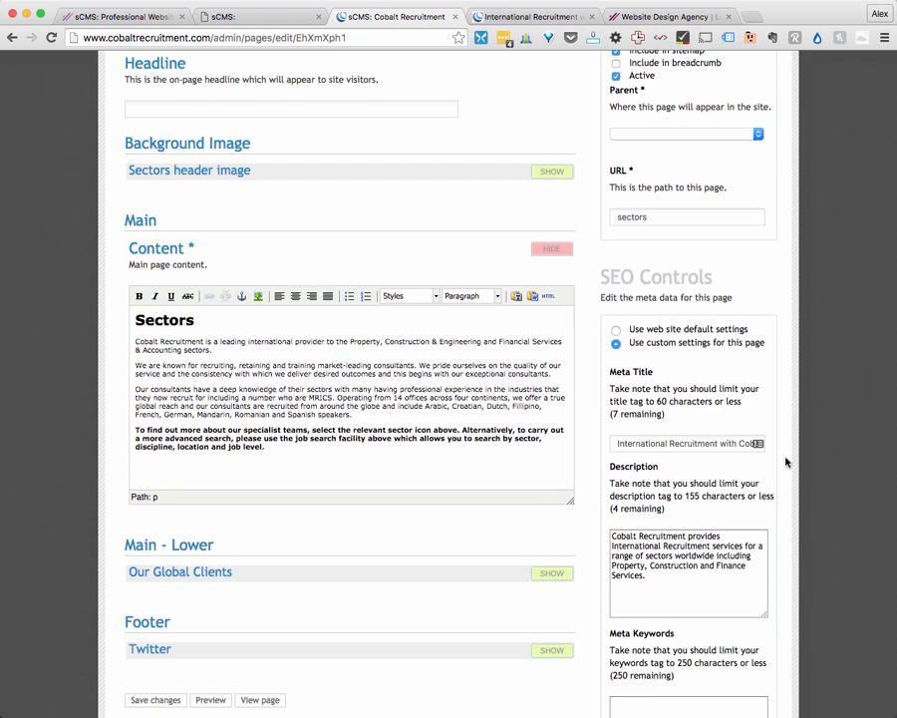
pyautogui.scroll(-1, 783, 461)
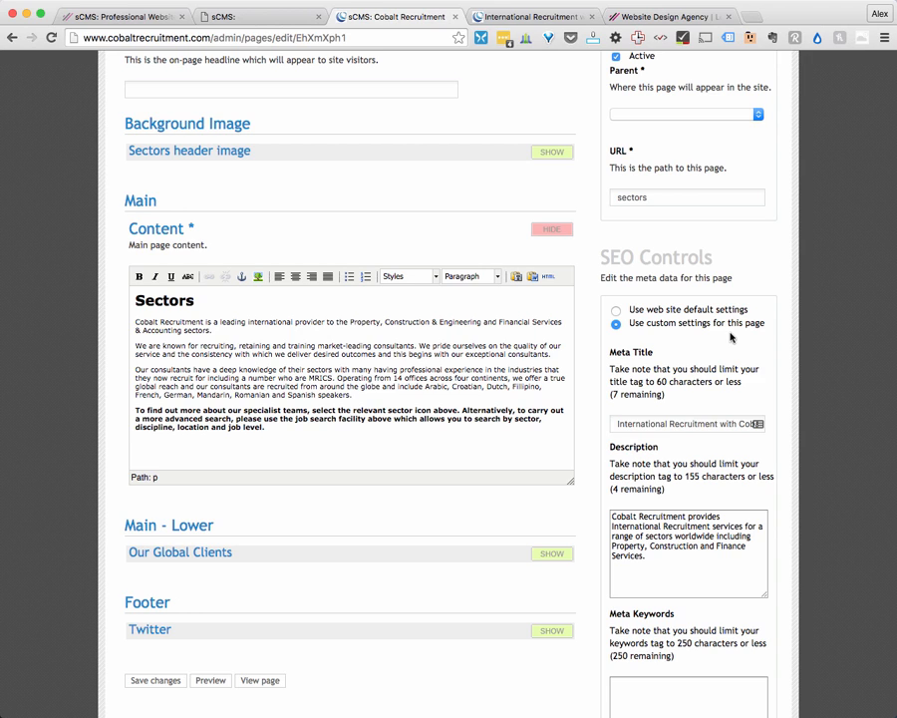
pyautogui.scroll(-2, 730, 337)
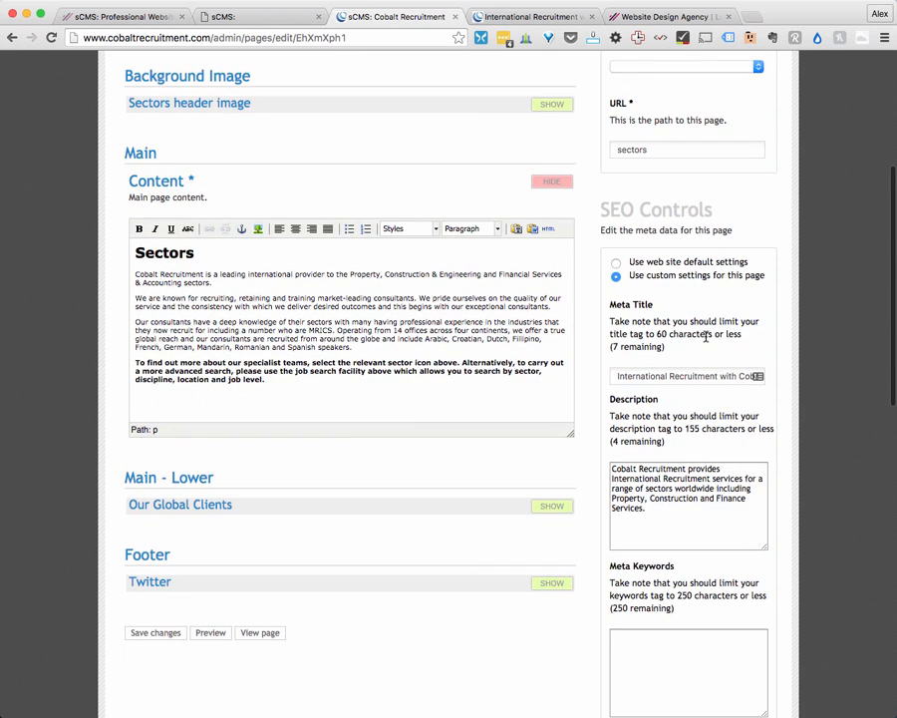
pyautogui.scroll(-2, 742, 299)
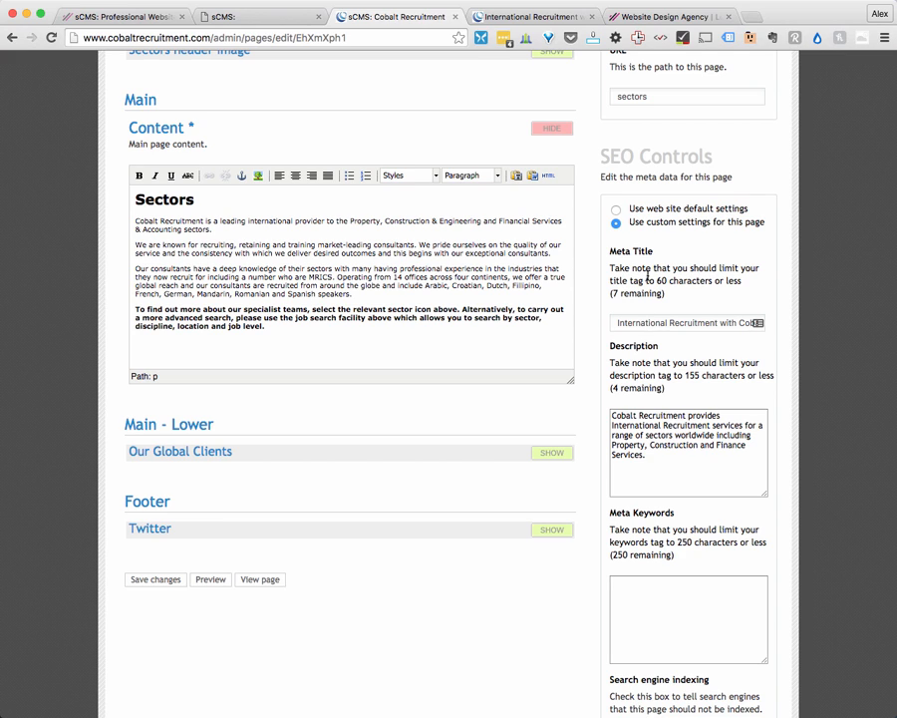
pyautogui.click(716, 322)
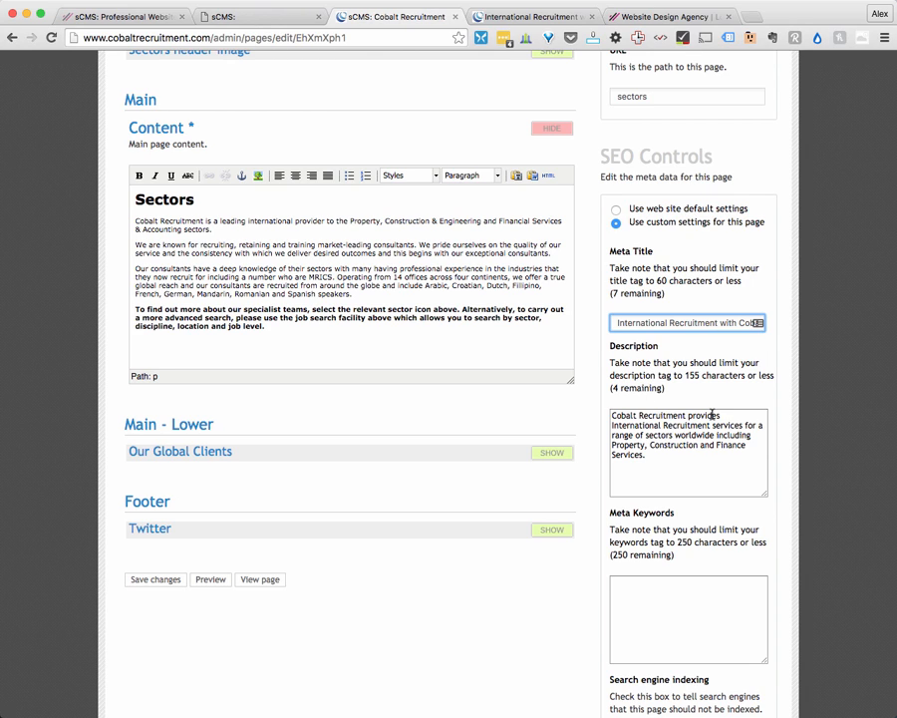
# Step: Test the meta description's 155-character limit by appending "kjh jhjdfg kjf" and "ajsh" in turn, deleting each addition
pyautogui.click(664, 453)
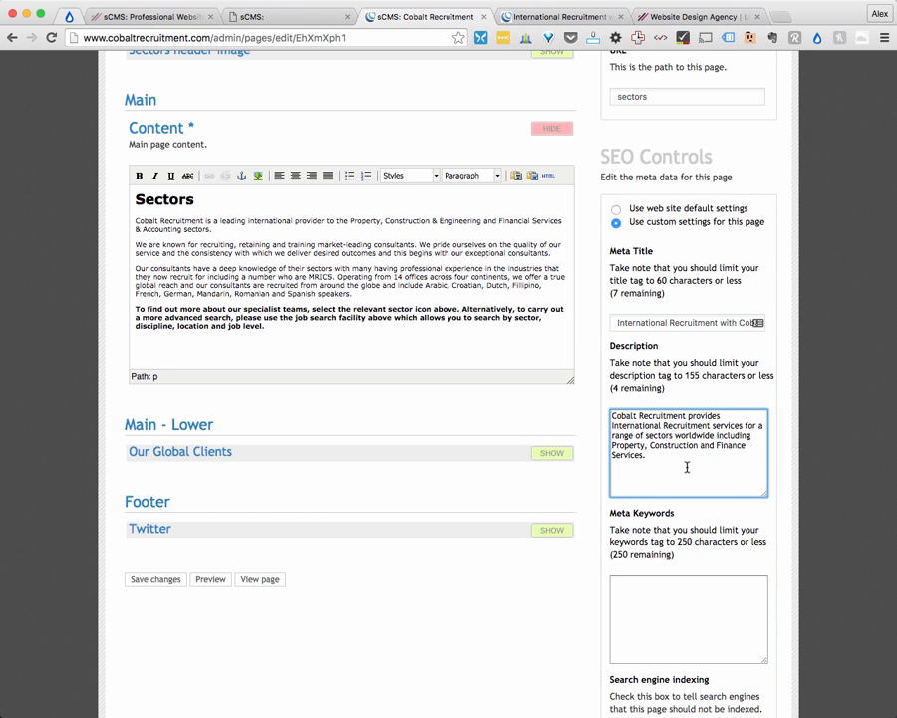
pyautogui.write('kjh jhjdfg kjf')
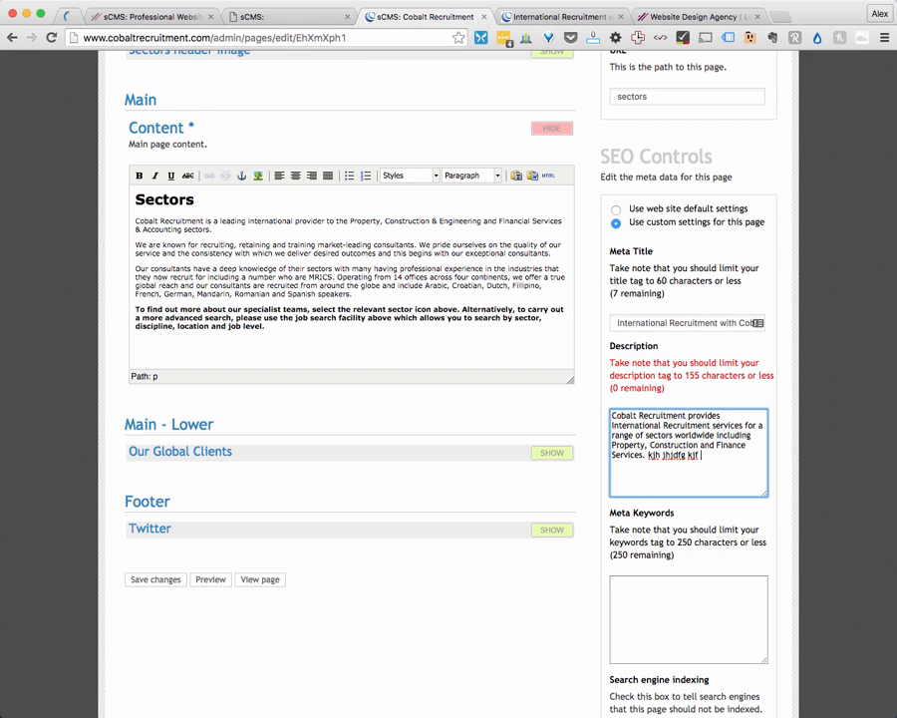
pyautogui.hotkey('alt', 'shift', 'Left')
pyautogui.hotkey('alt', 'shift', 'Left')
pyautogui.hotkey('alt', 'shift', 'Left')
pyautogui.press('BackSpace')
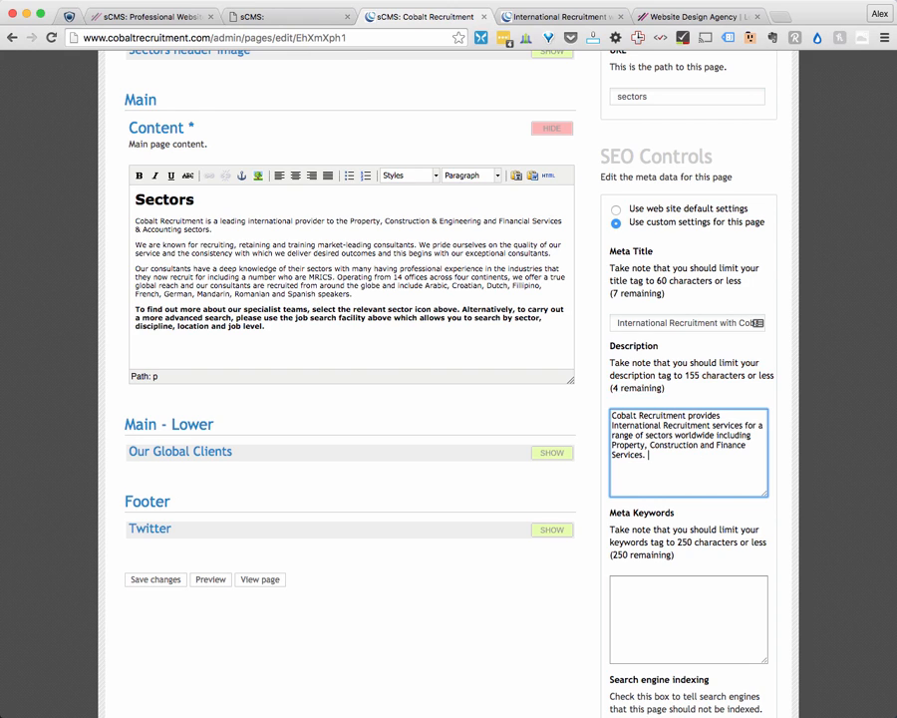
pyautogui.press('BackSpace')
pyautogui.write('ajsh')
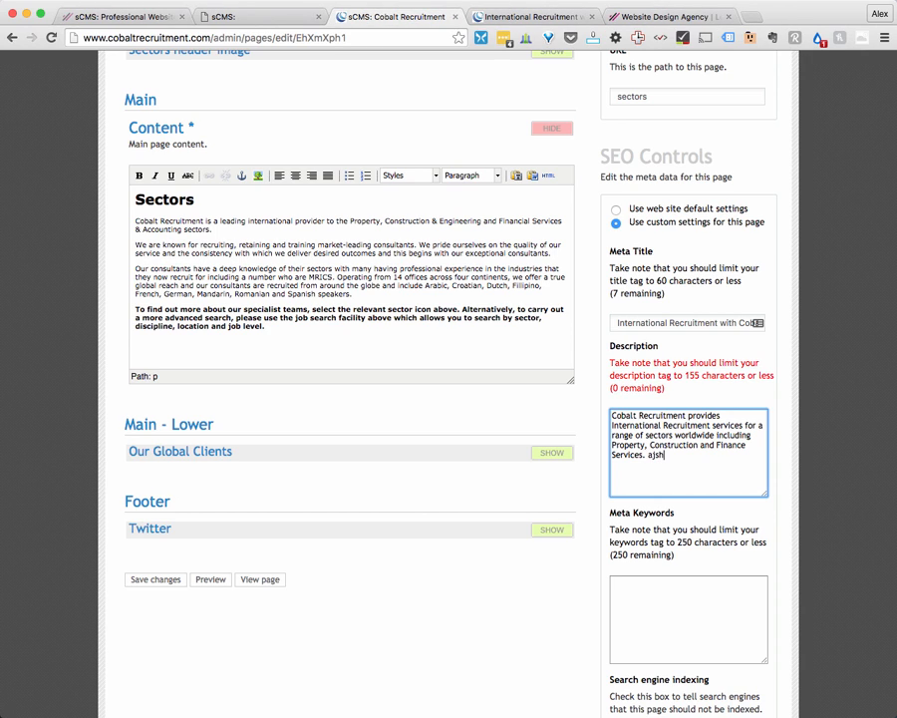
pyautogui.press('BackSpace')
pyautogui.press('BackSpace')
pyautogui.press('BackSpace')
pyautogui.press('BackSpace')
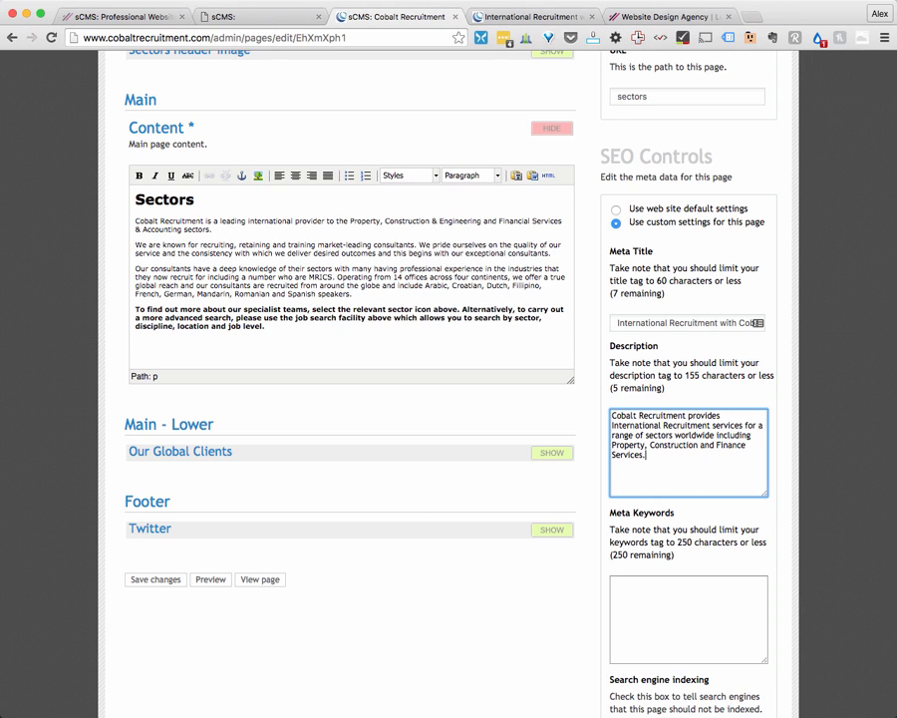
# Step: Examine the Meta Keywords, search engine indexing, canonical URL, alternate language, Meta Image and Access Control settings of the Sectors page
pyautogui.click(652, 609)
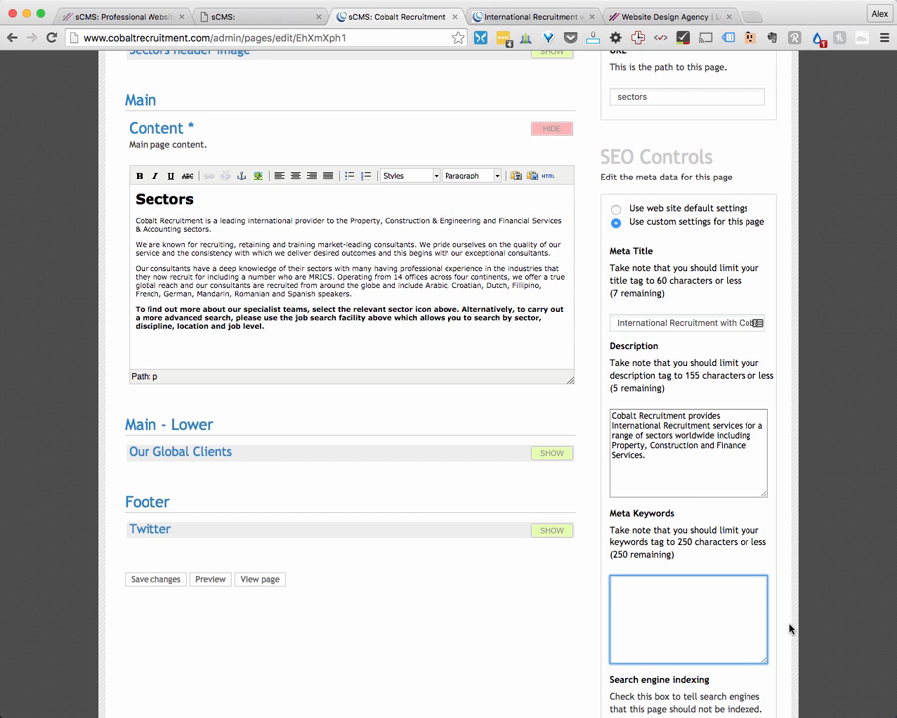
pyautogui.scroll(-2, 801, 606)
pyautogui.scroll(-4, 804, 602)
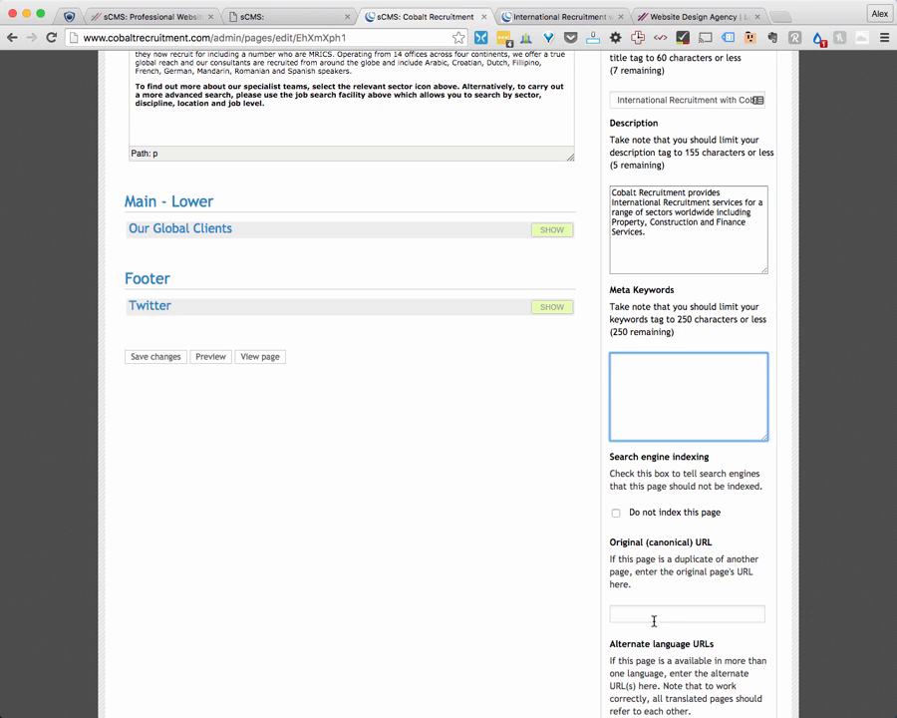
pyautogui.scroll(-2, 666, 614)
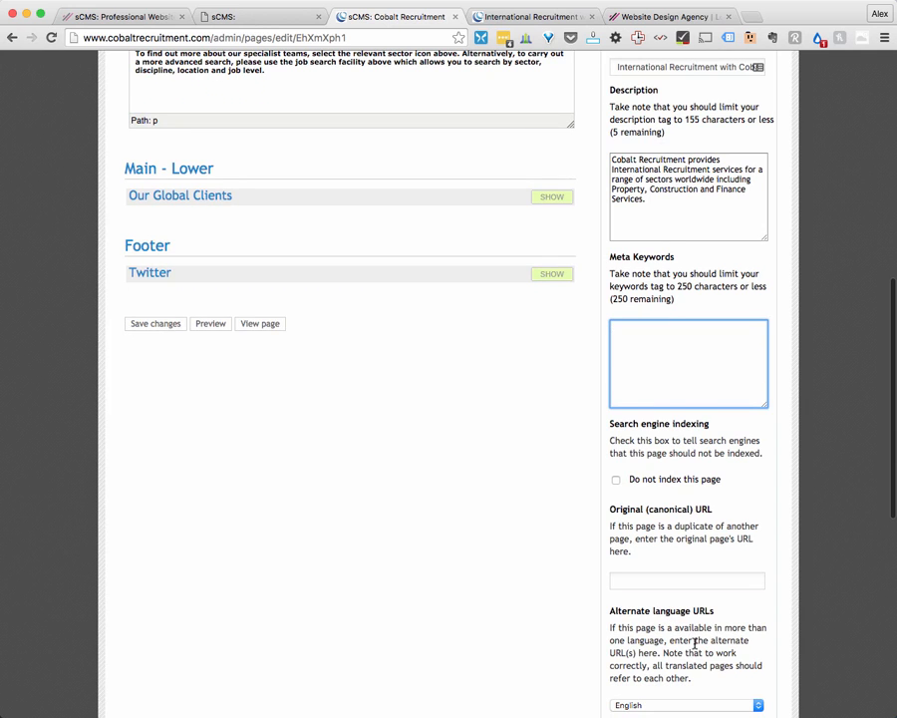
pyautogui.scroll(-1, 584, 642)
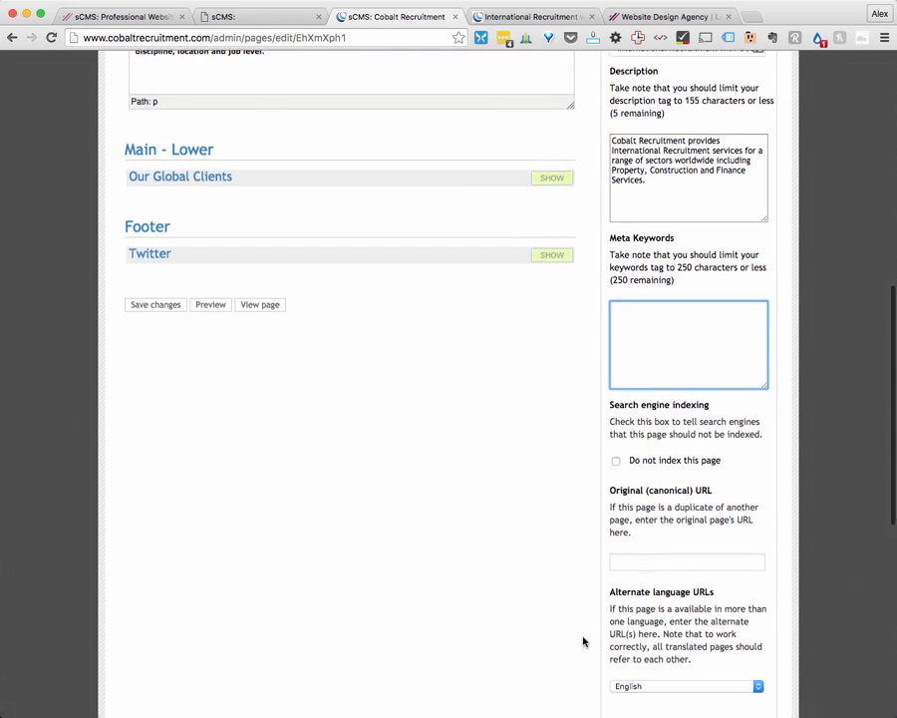
pyautogui.scroll(-3, 584, 641)
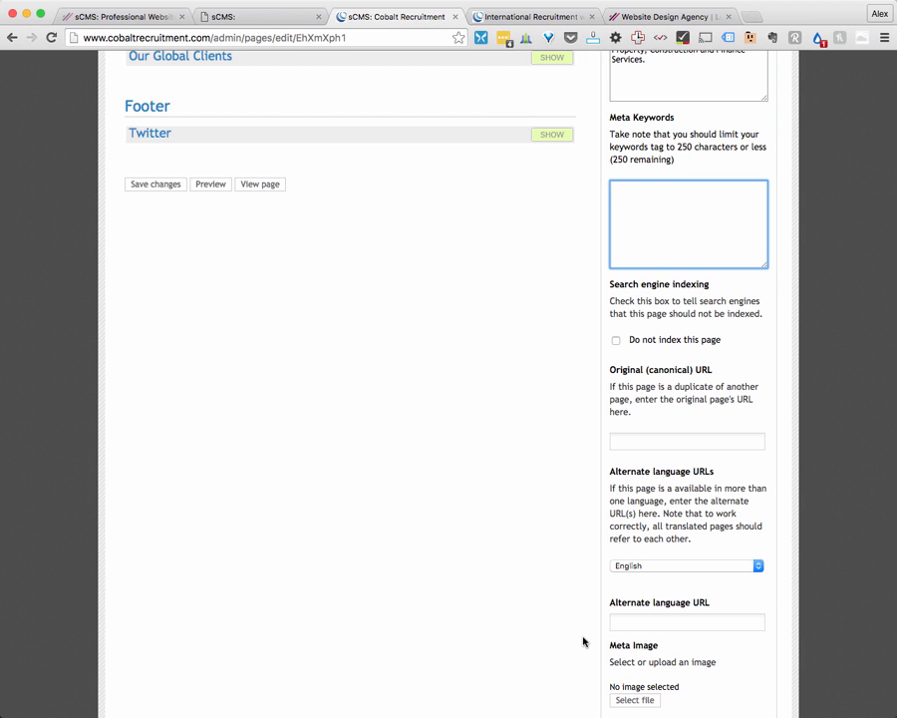
pyautogui.scroll(-1, 608, 608)
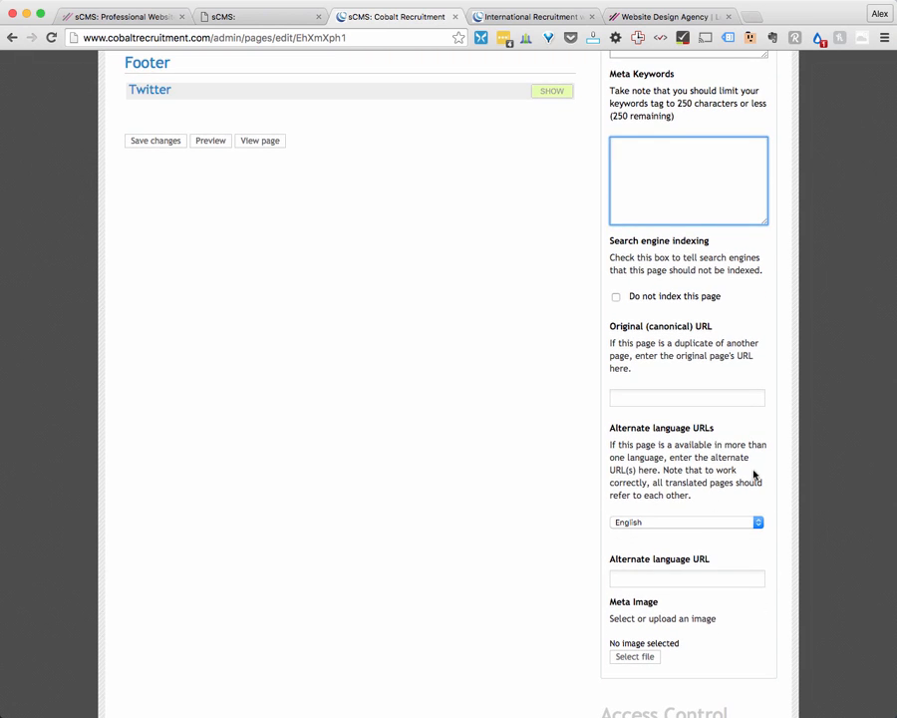
pyautogui.scroll(-2, 548, 540)
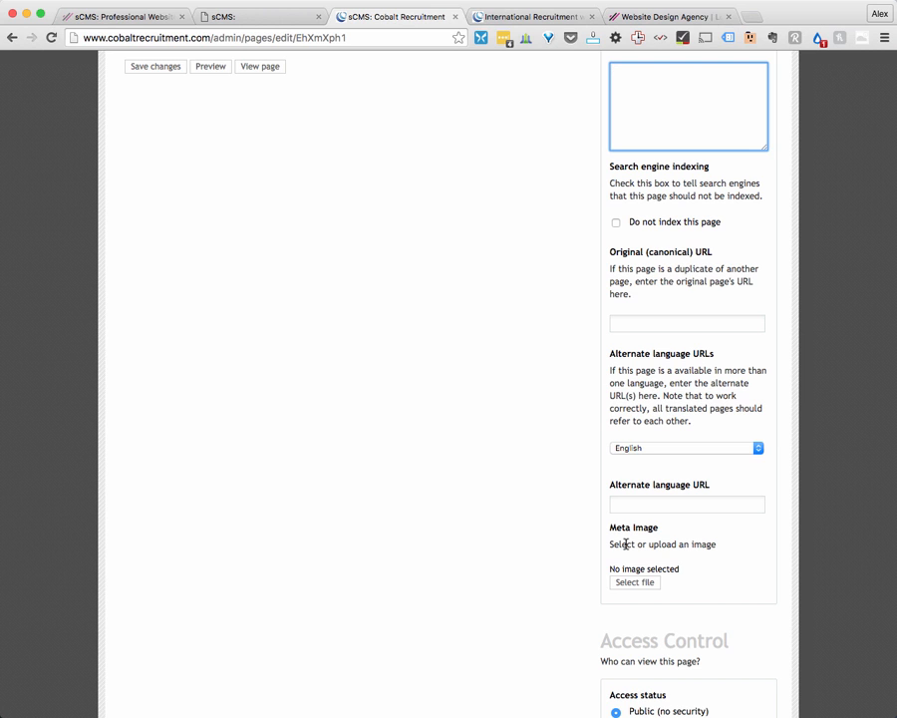
pyautogui.scroll(-5, 579, 493)
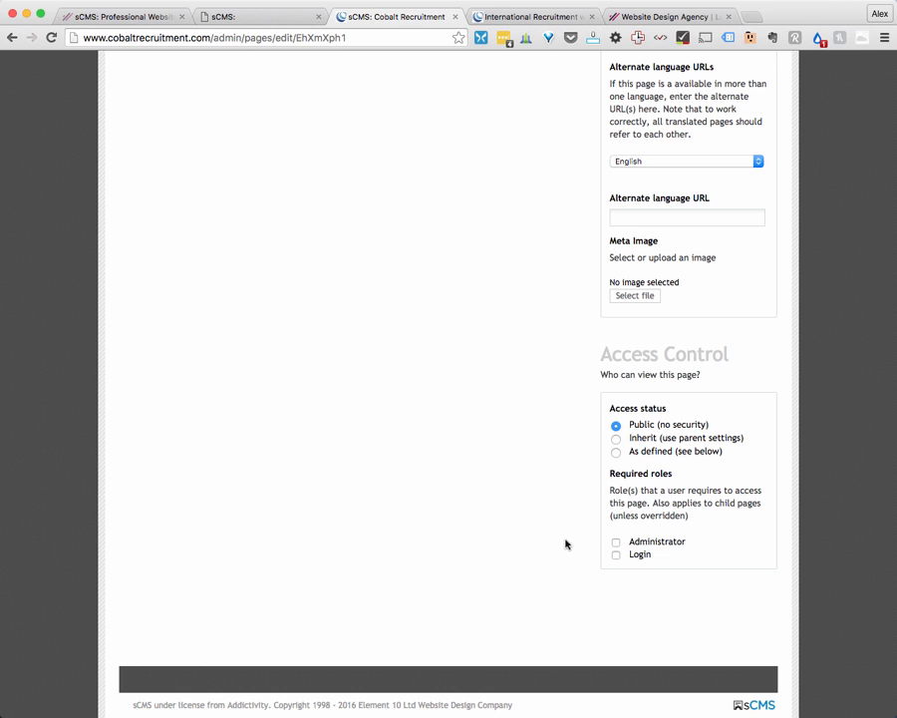
# Step: Leave the Sectors page editor without saving and return to the list of site pages
pyautogui.scroll(2, 564, 538)
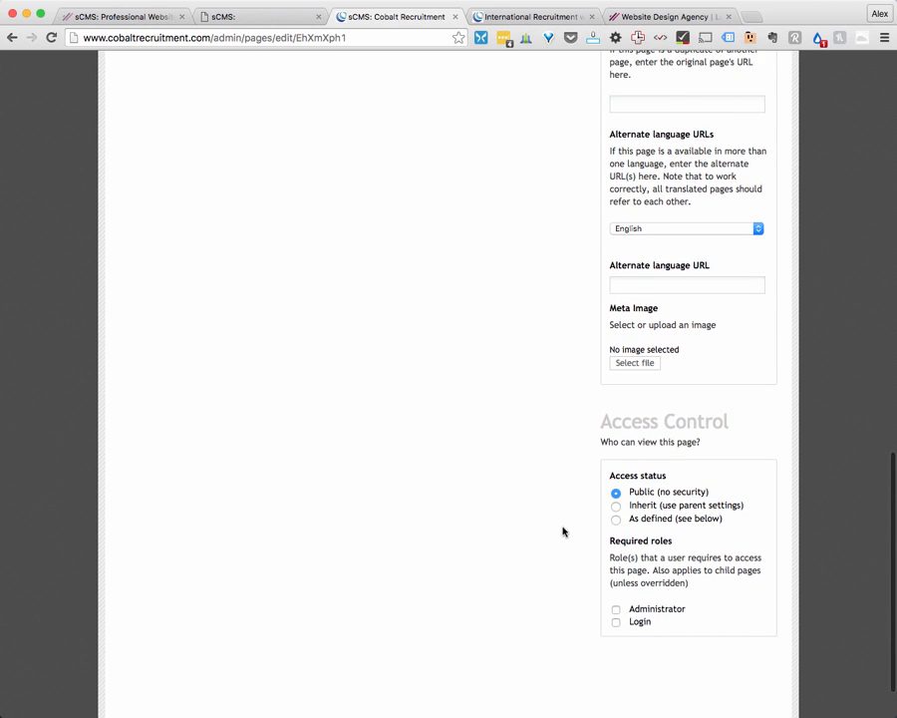
pyautogui.scroll(3, 562, 531)
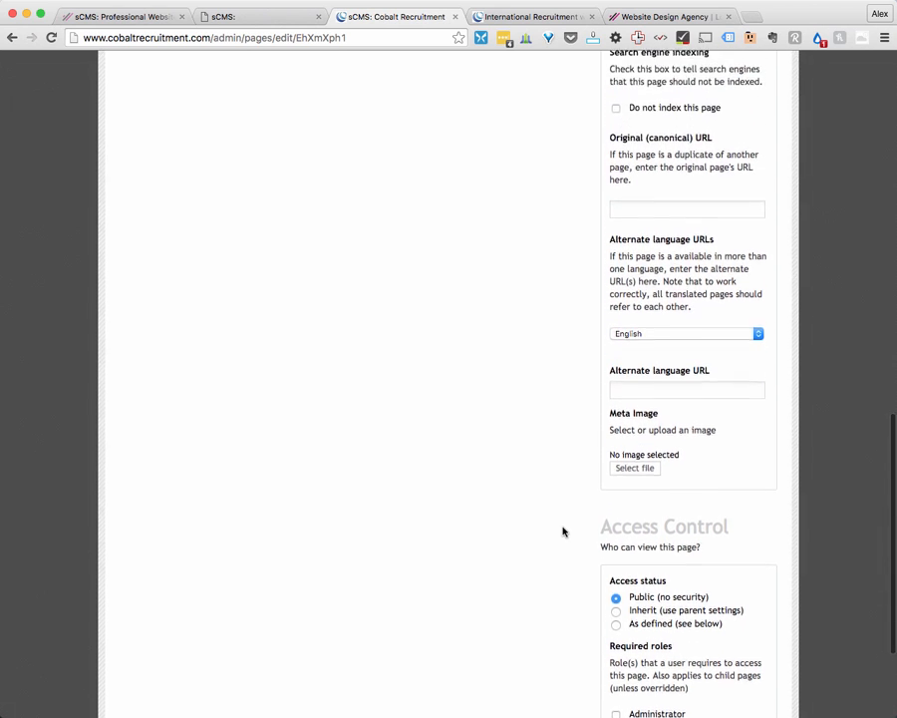
pyautogui.scroll(10, 562, 531)
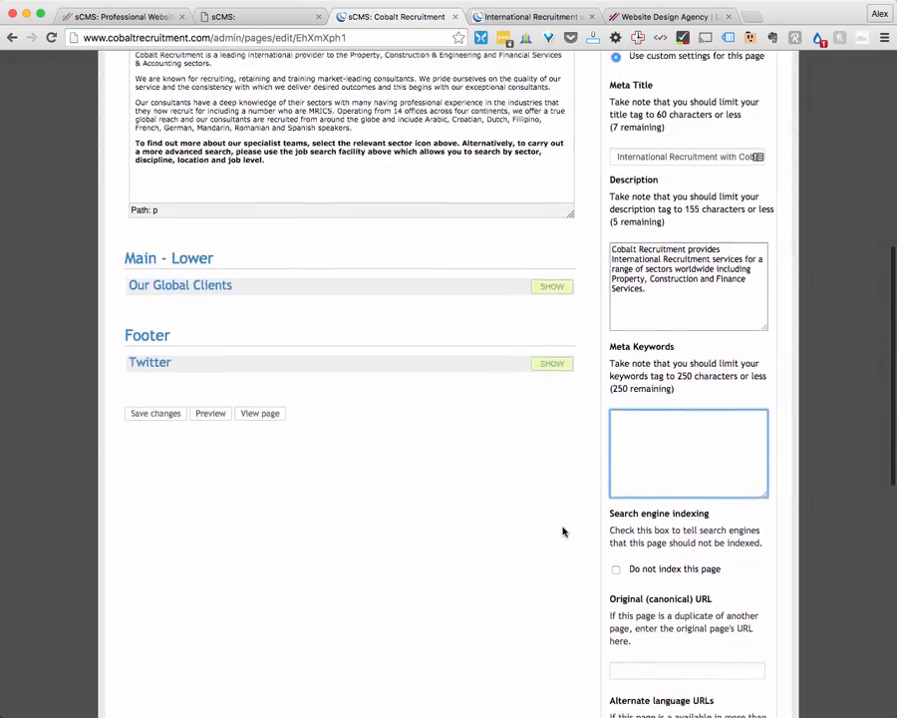
pyautogui.scroll(6, 562, 531)
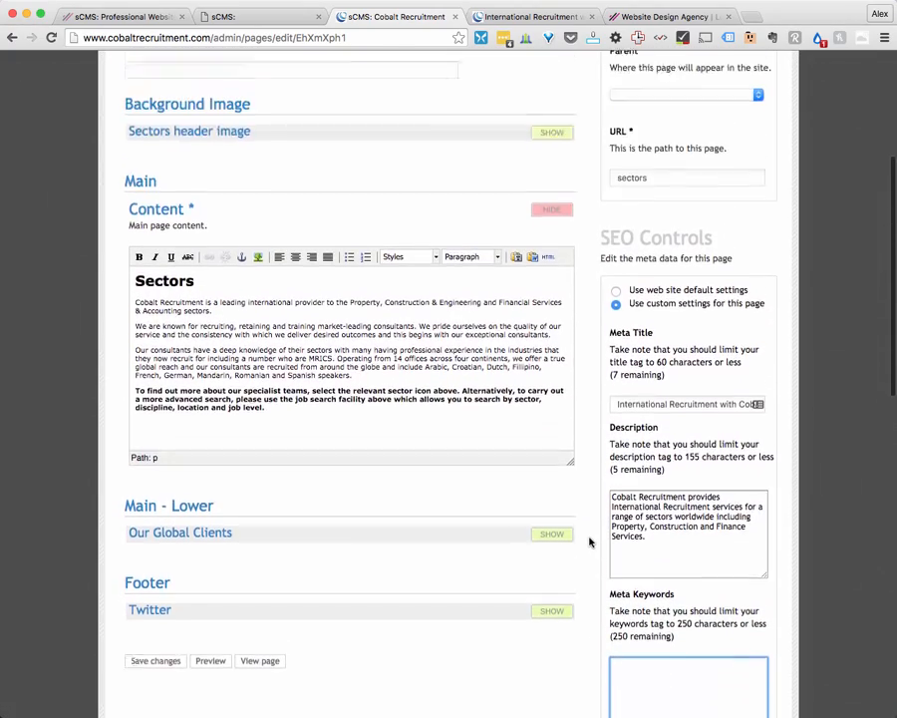
pyautogui.scroll(7, 589, 543)
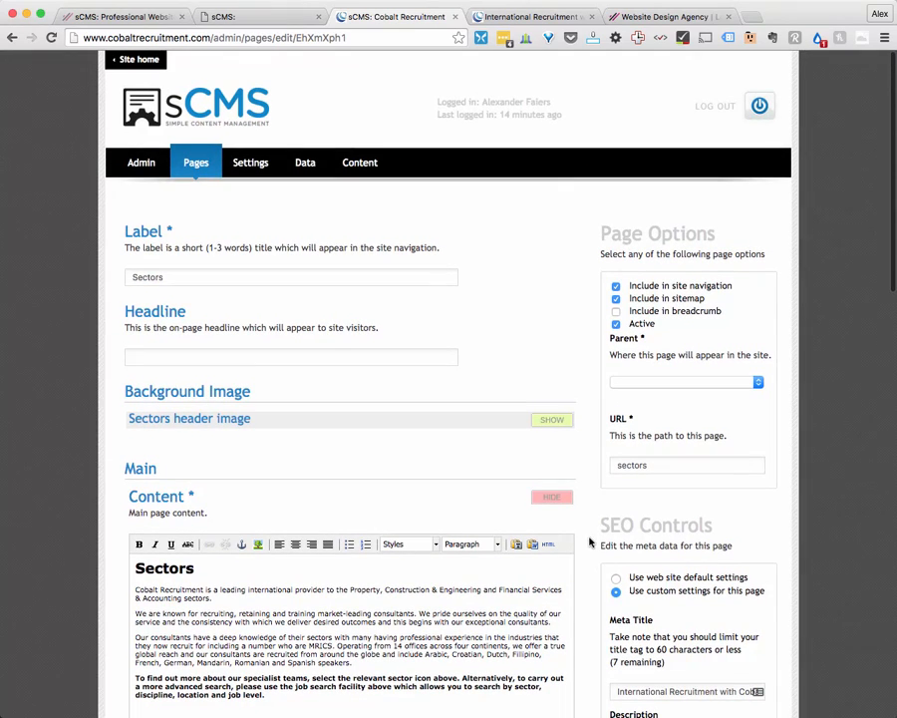
pyautogui.click(192, 164)
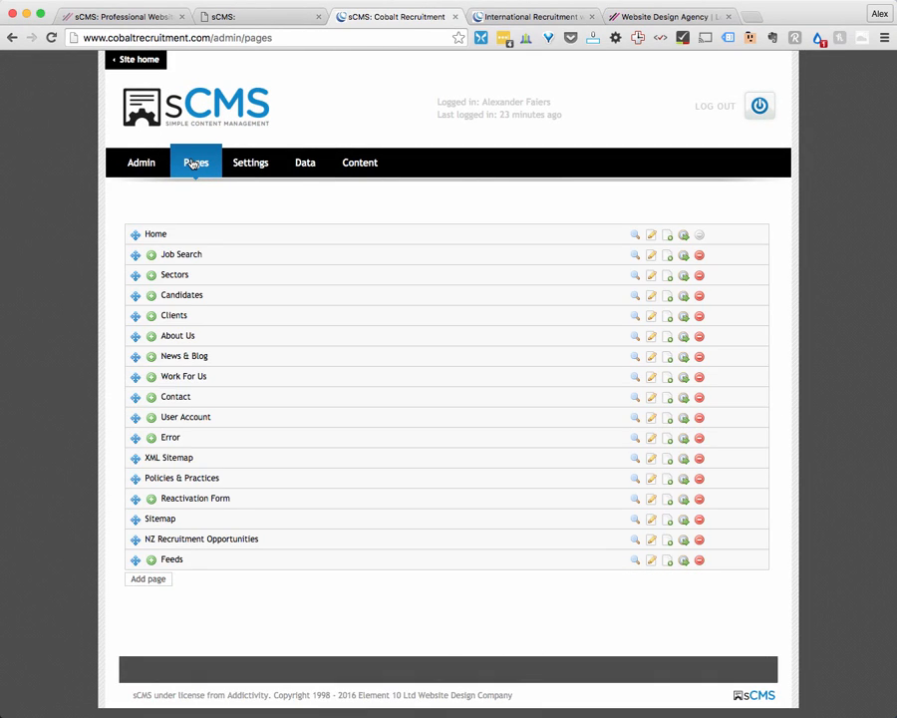
# Step: Expand the News & Blog section in the page list and start a new item in it
pyautogui.click(150, 357)
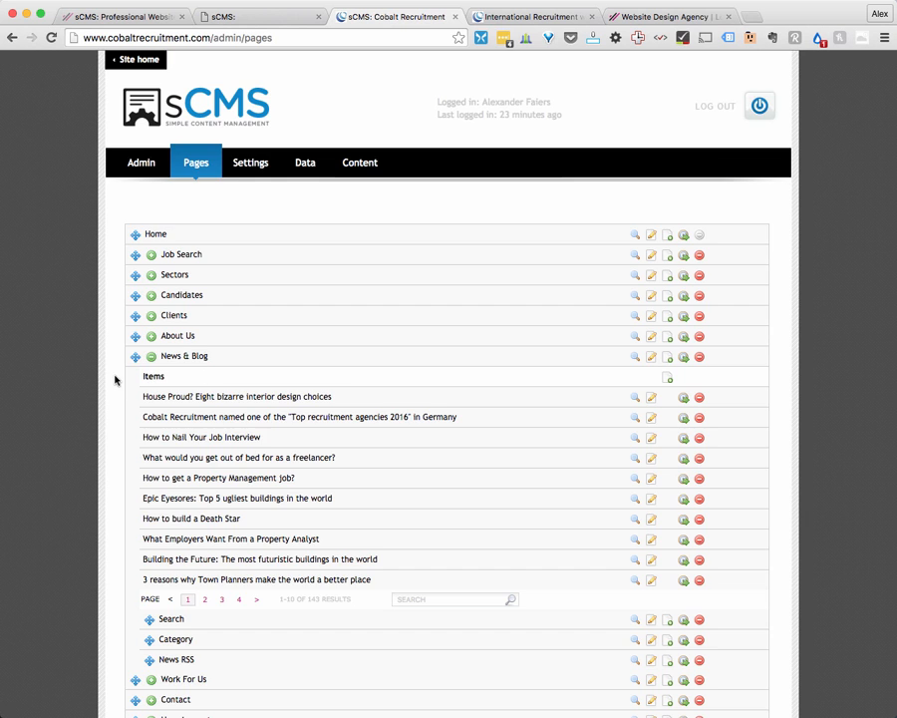
pyautogui.scroll(-2, 116, 380)
pyautogui.scroll(-1, 115, 380)
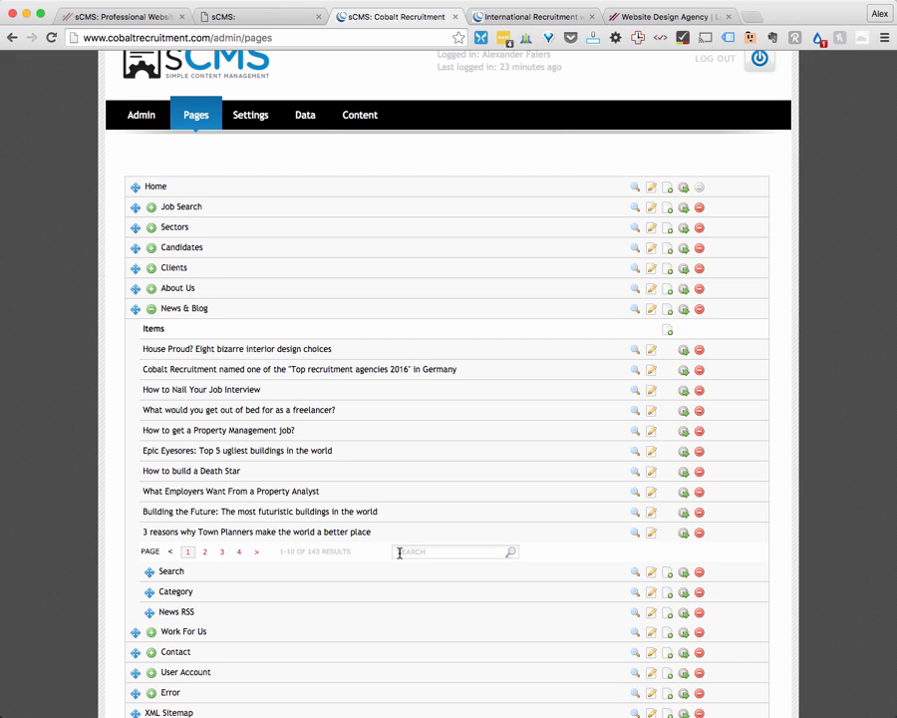
pyautogui.click(434, 550)
pyautogui.click(668, 333)
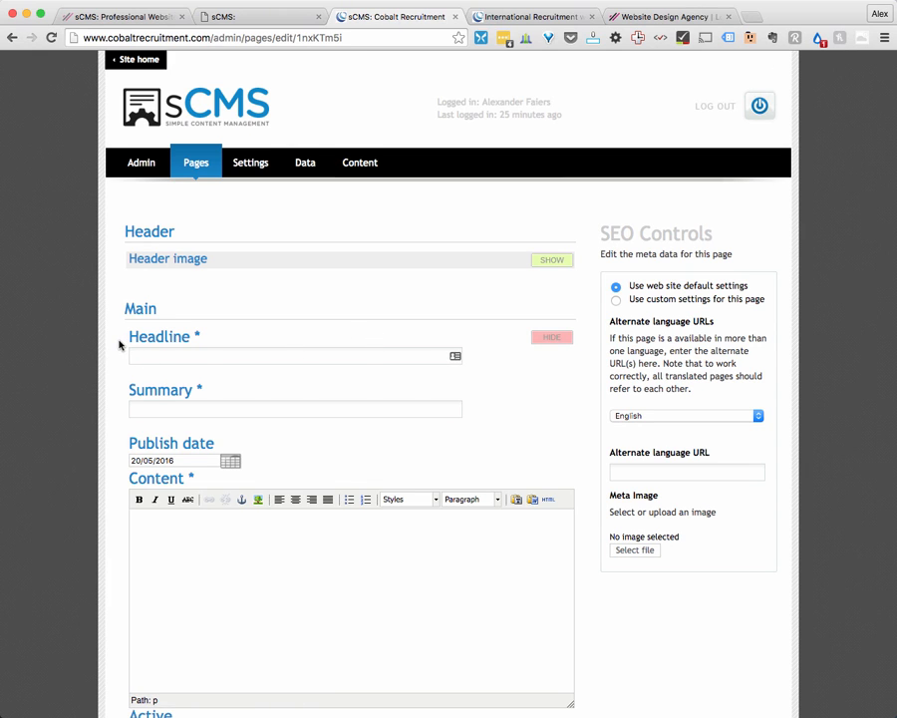
# Step: Review the new item's header image options, including alt text, image file and inheritance choices, and collapse the section again
pyautogui.scroll(-2, 118, 344)
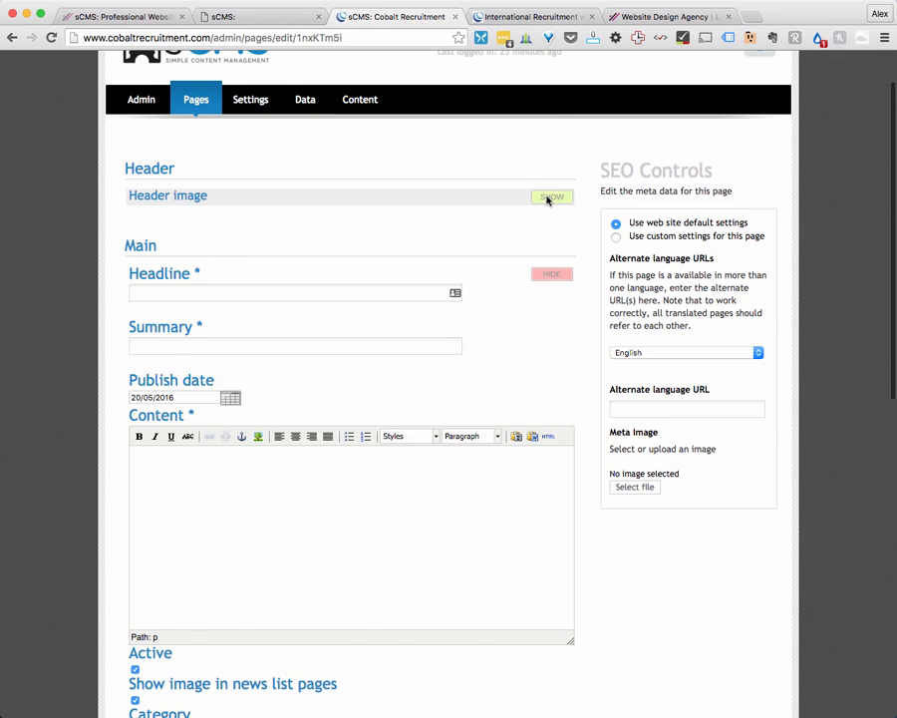
pyautogui.click(546, 198)
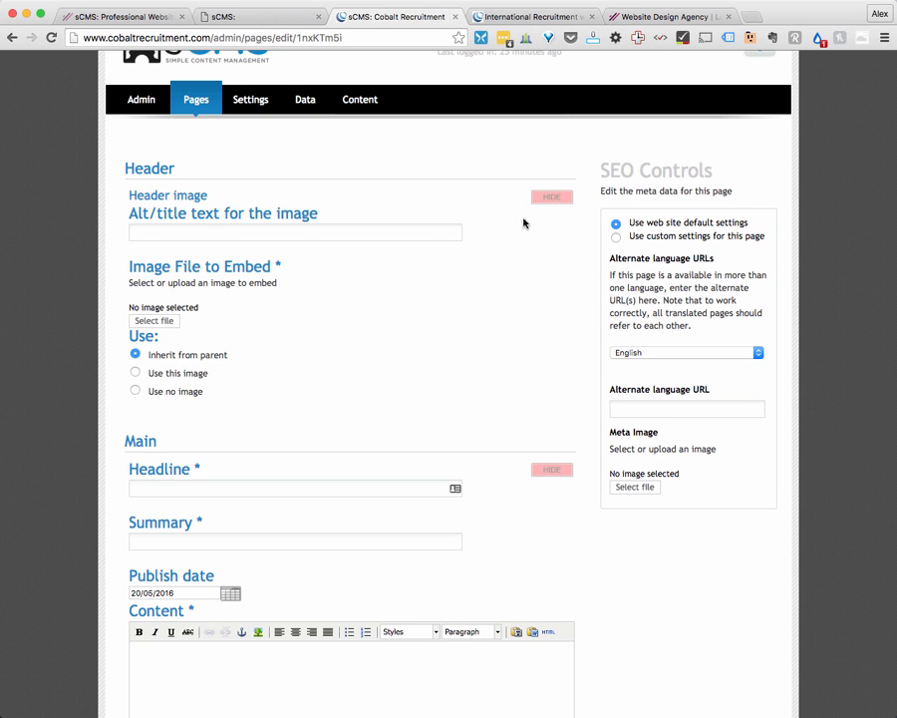
pyautogui.click(555, 198)
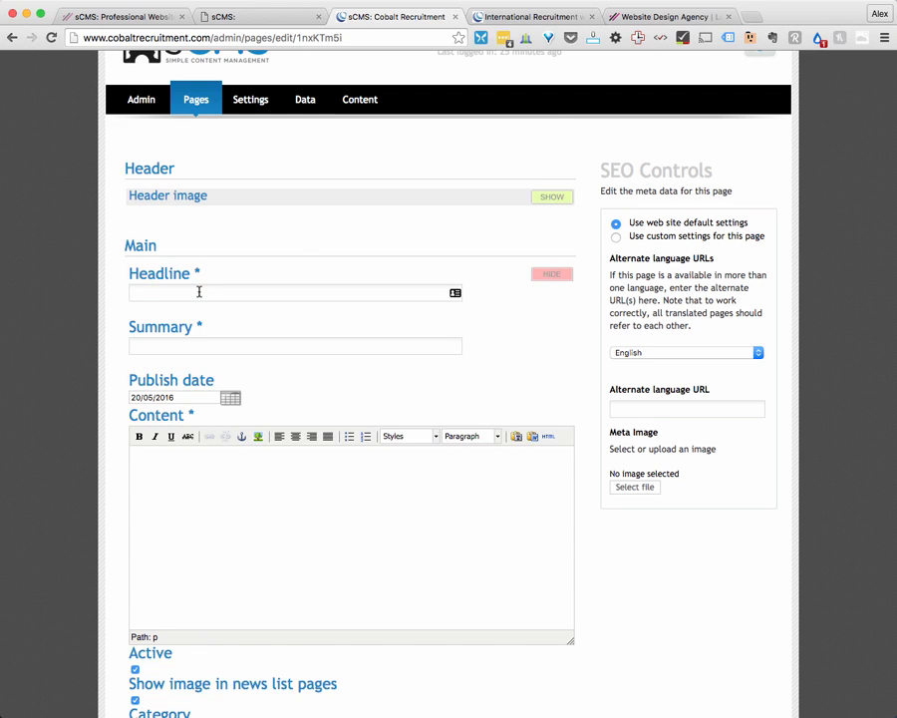
# Step: Set the new item's publish date to 24/05/2016
pyautogui.click(197, 347)
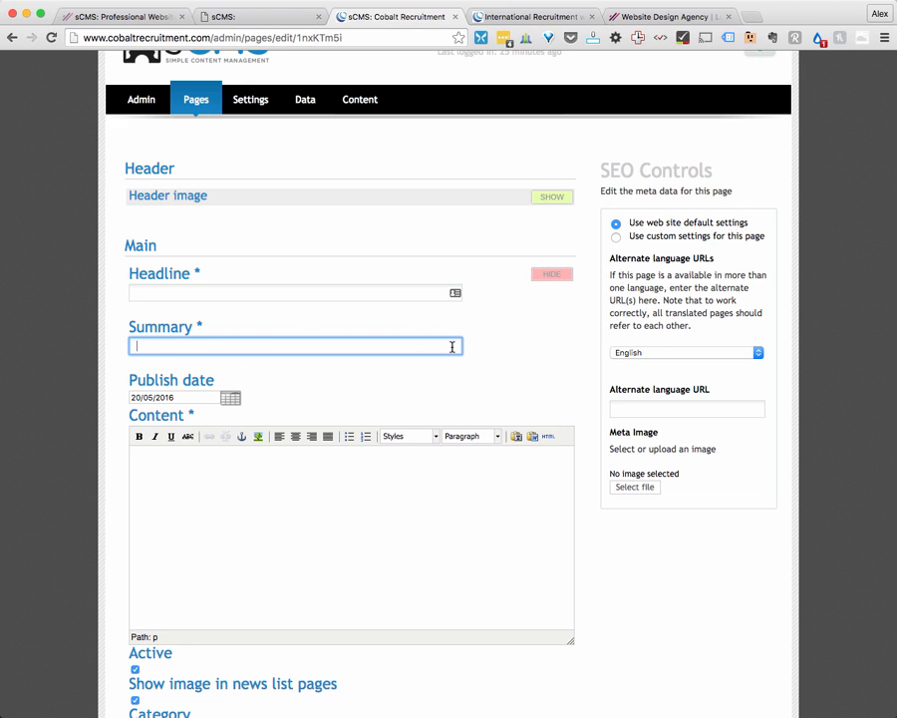
pyautogui.click(520, 366)
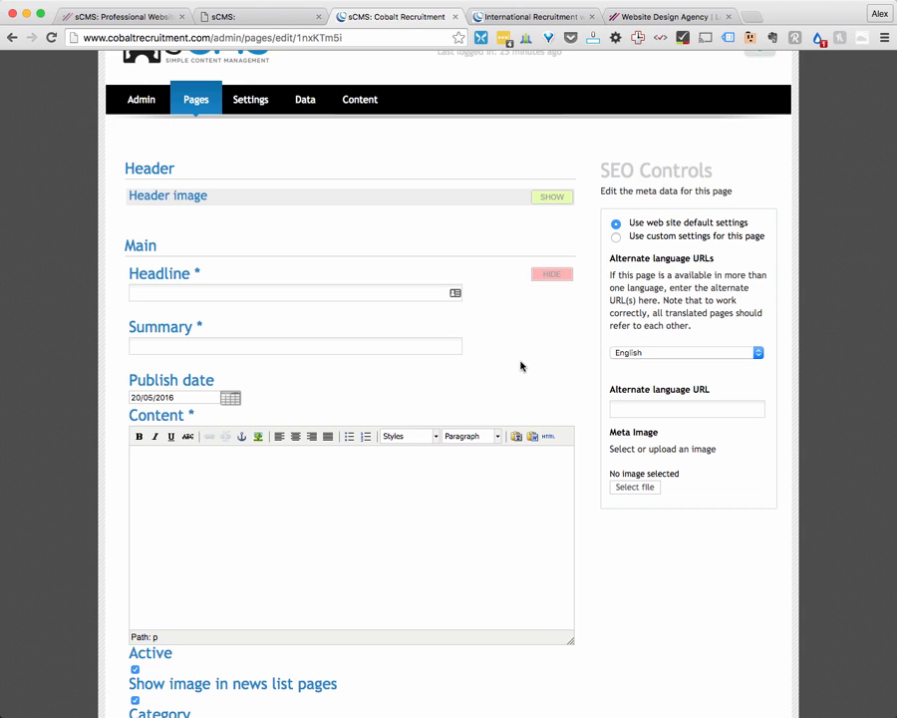
pyautogui.click(230, 399)
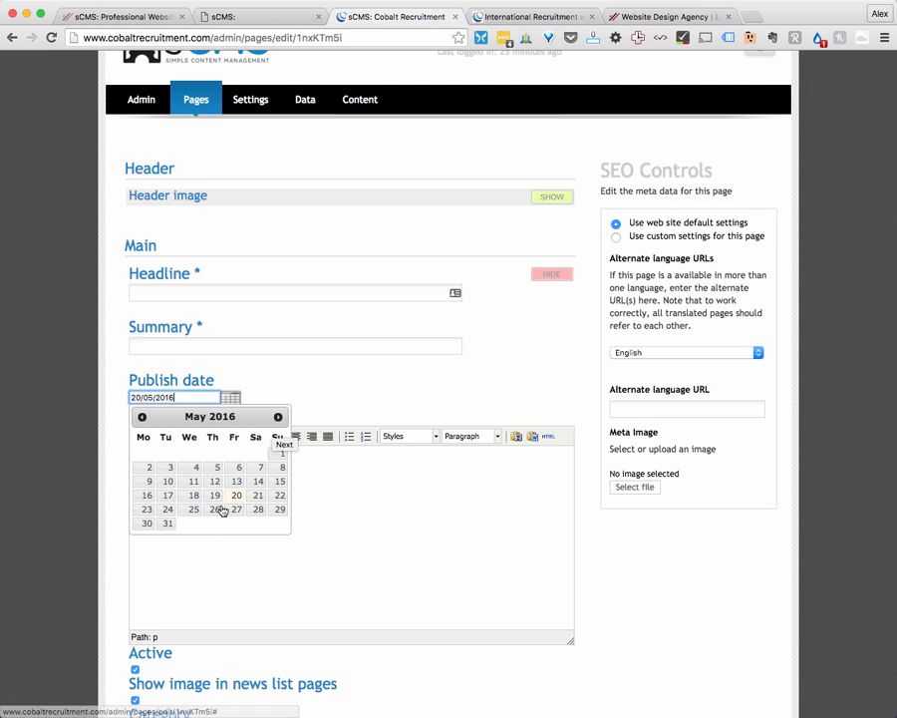
pyautogui.click(168, 509)
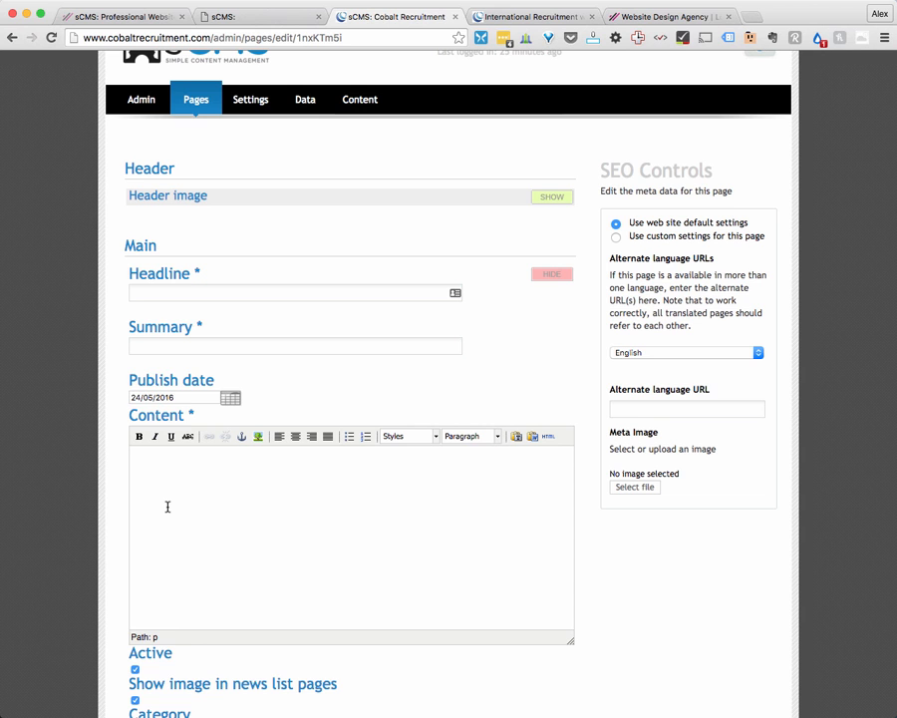
# Step: Assign the post to the Accounting category and check the available authors without changing the selection
pyautogui.scroll(-3, 74, 575)
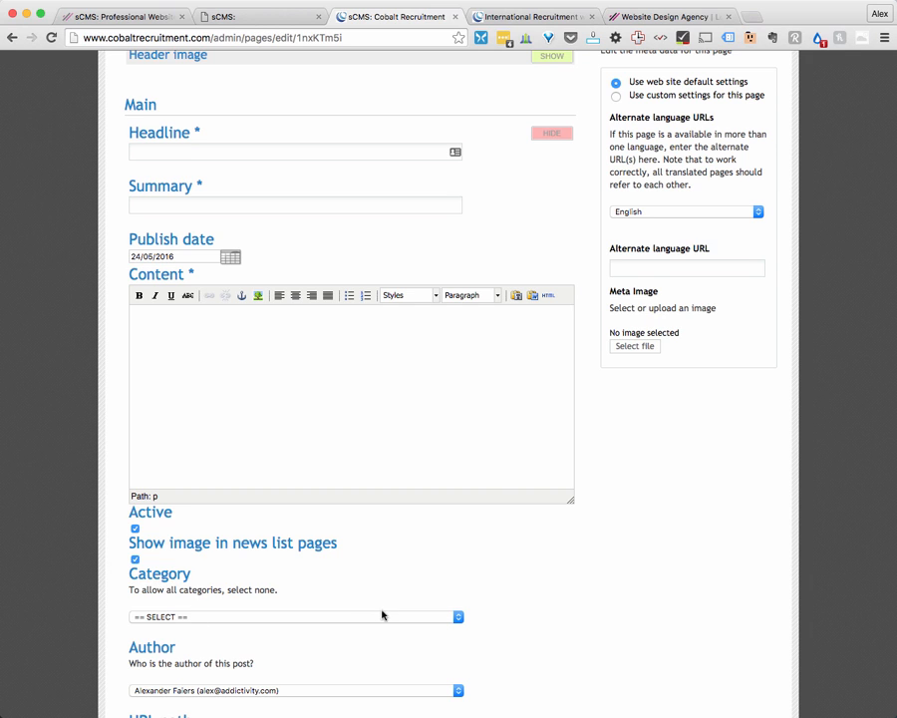
pyautogui.scroll(-3, 563, 624)
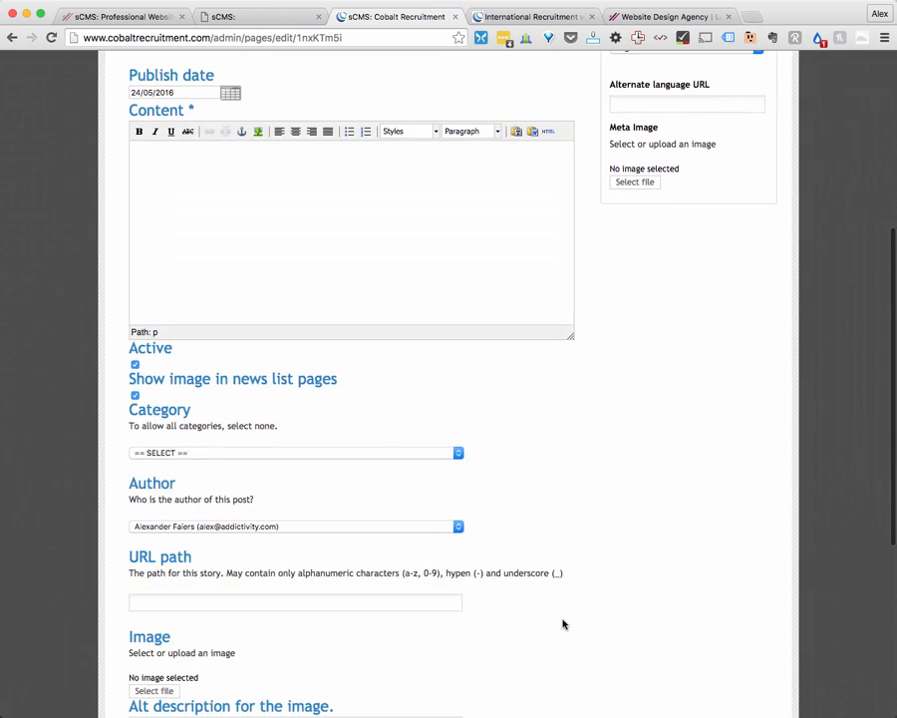
pyautogui.click(238, 453)
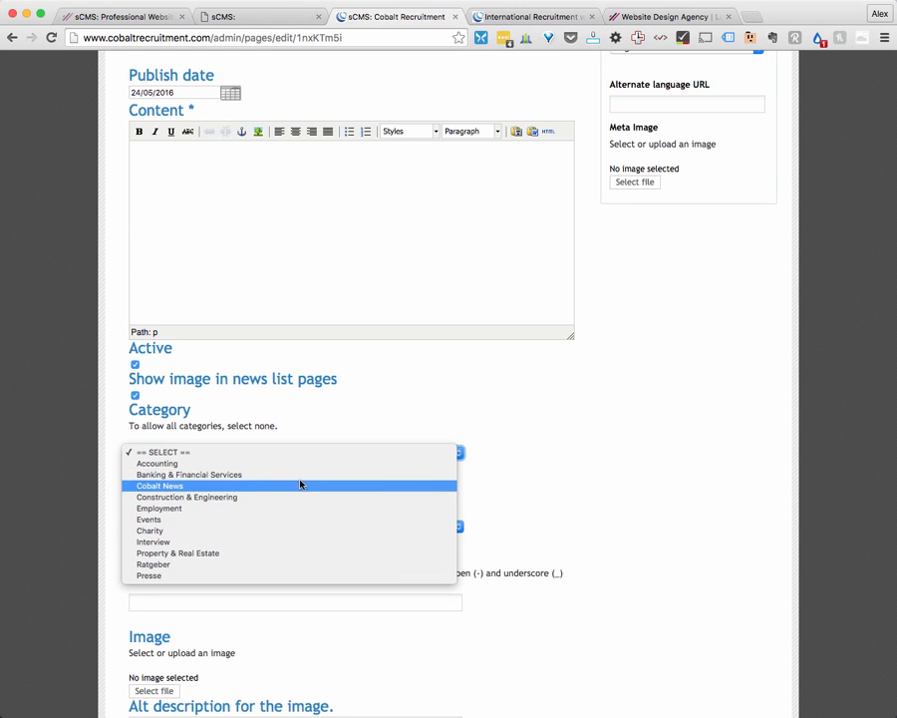
pyautogui.click(195, 464)
pyautogui.press('Tab')
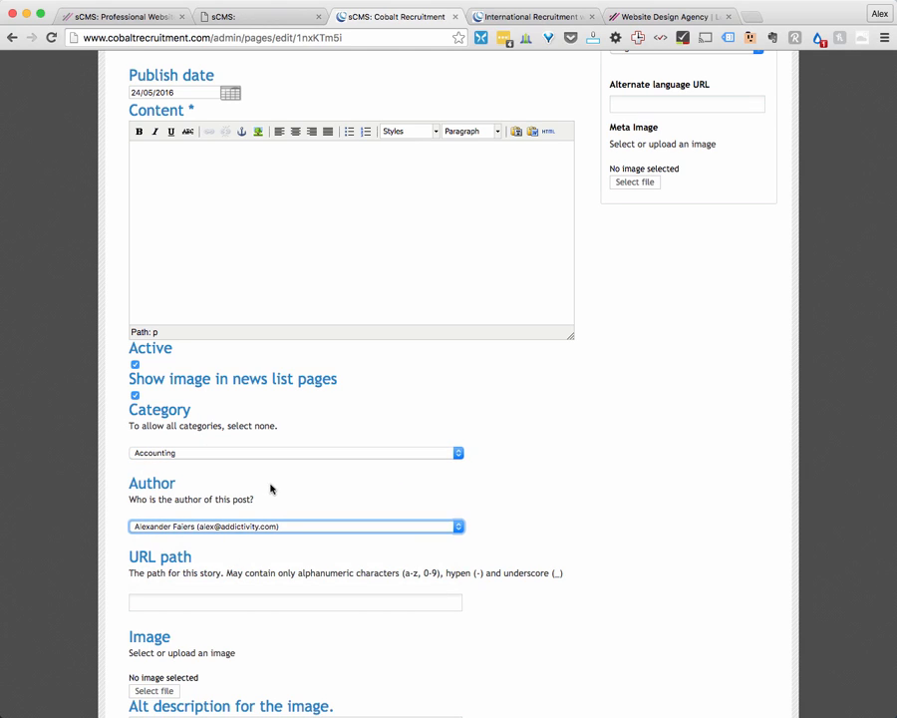
pyautogui.click(231, 529)
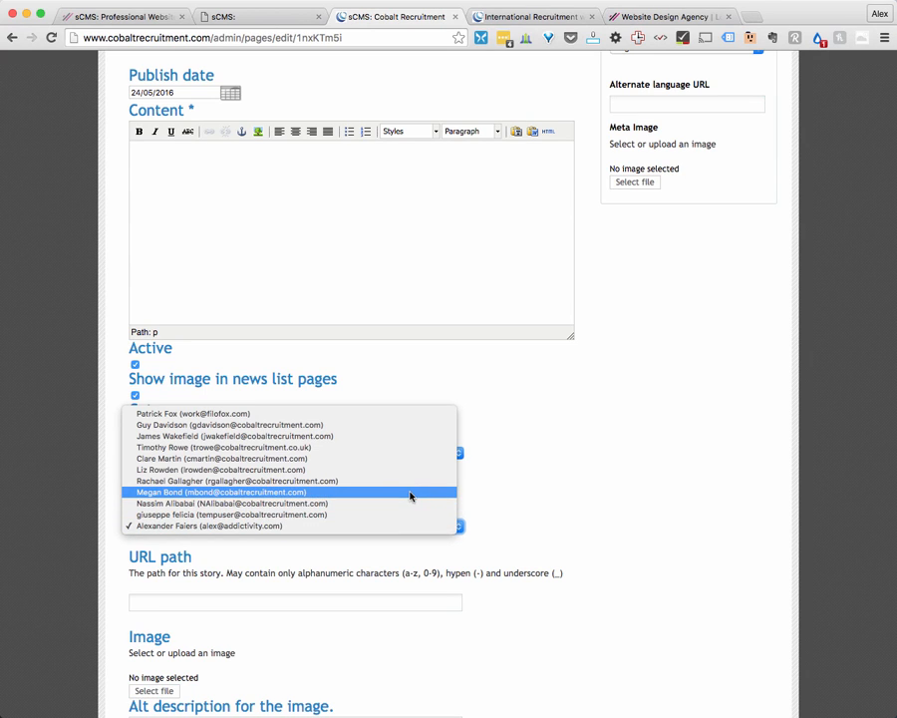
pyautogui.click(539, 528)
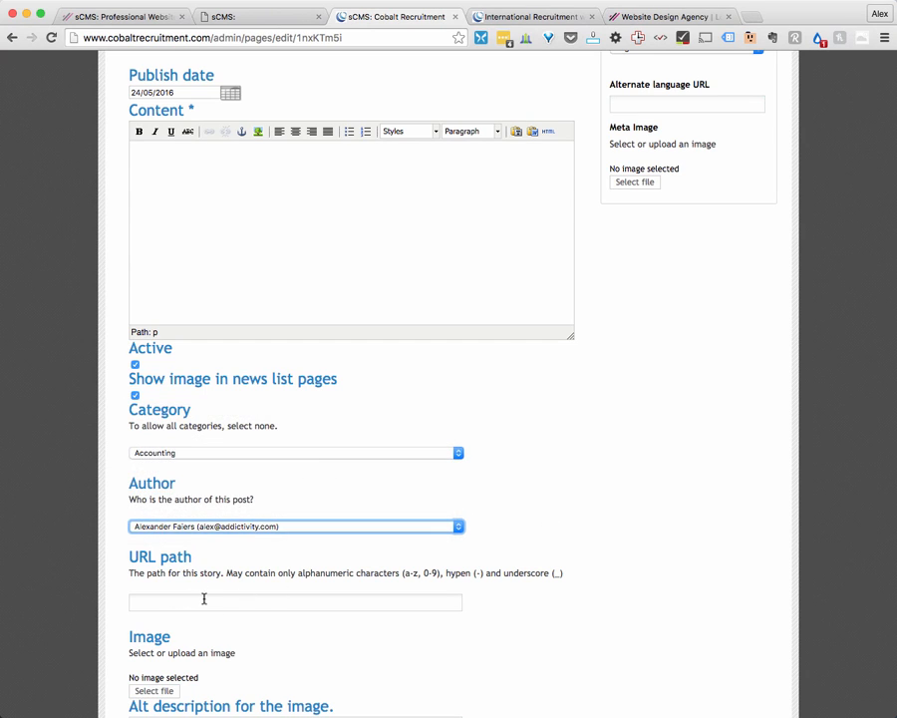
# Step: Enter "This is a test post" as the post's headline
pyautogui.scroll(6, 554, 578)
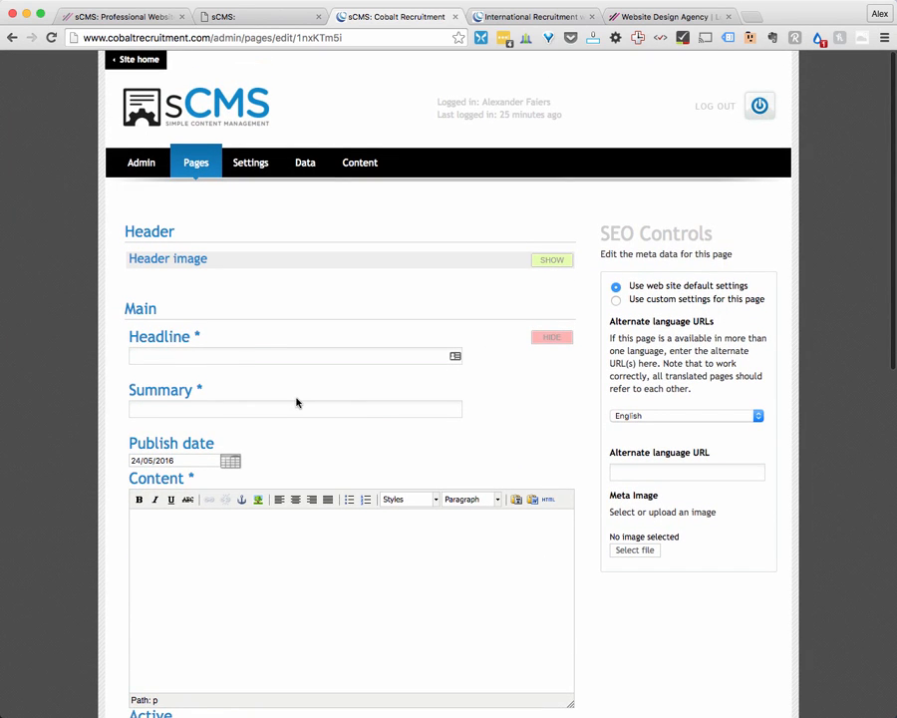
pyautogui.click(241, 354)
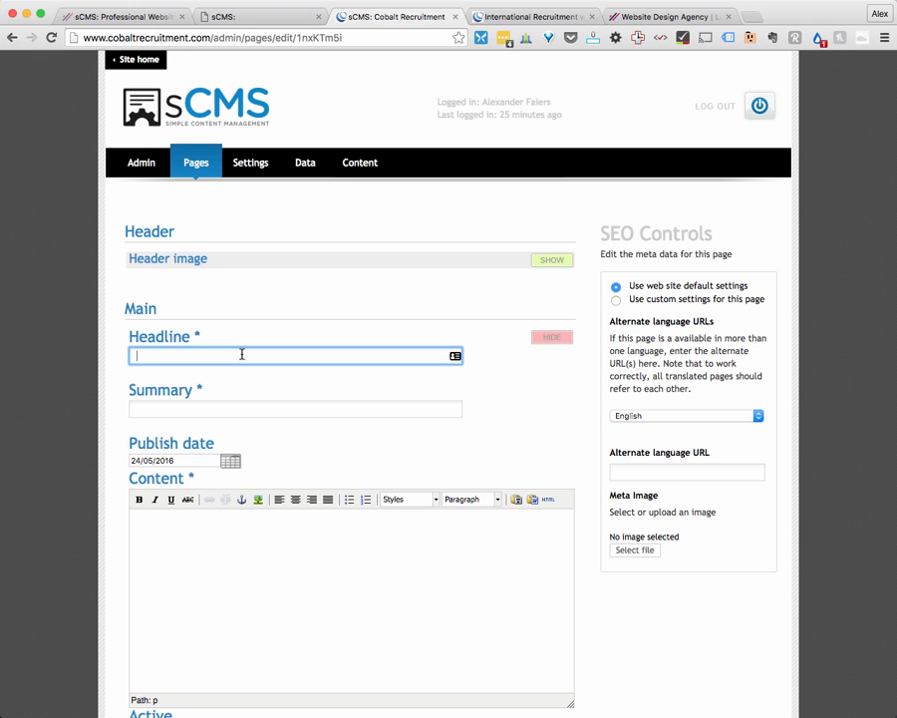
pyautogui.write('This is a test post')
pyautogui.press('Tab')
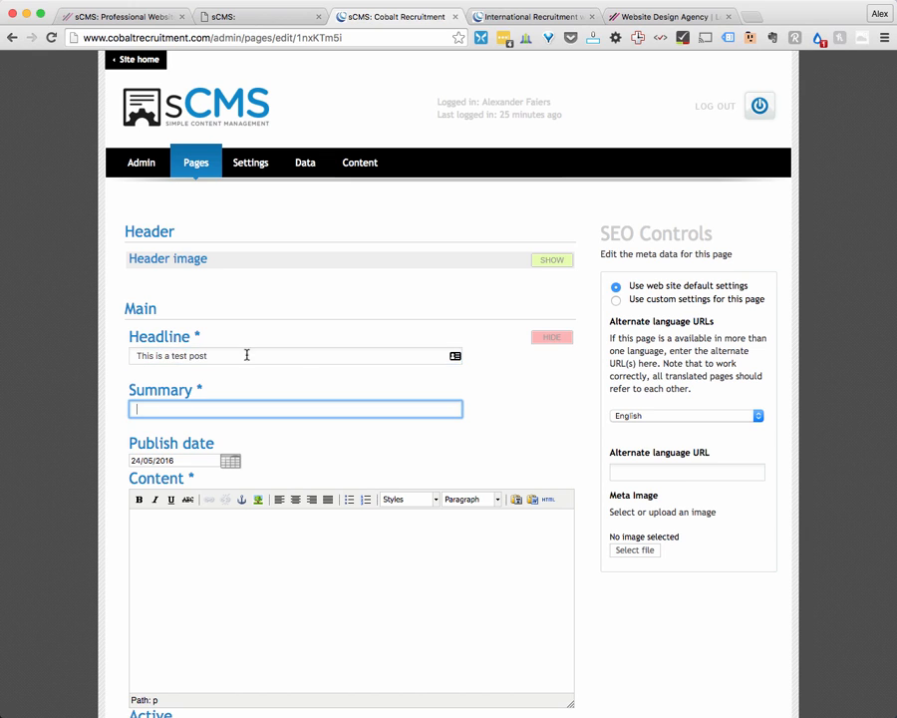
# Step: Shorten the post's URL path to "this-test-post" by removing "is-a-"
pyautogui.scroll(-5, 512, 429)
pyautogui.scroll(-4, 616, 499)
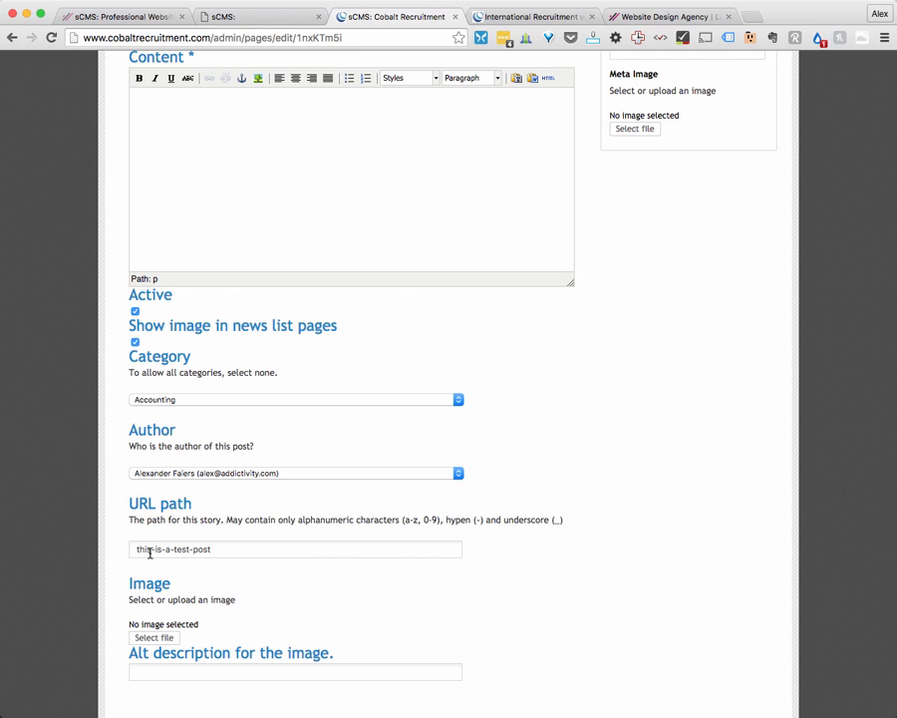
pyautogui.click(213, 550)
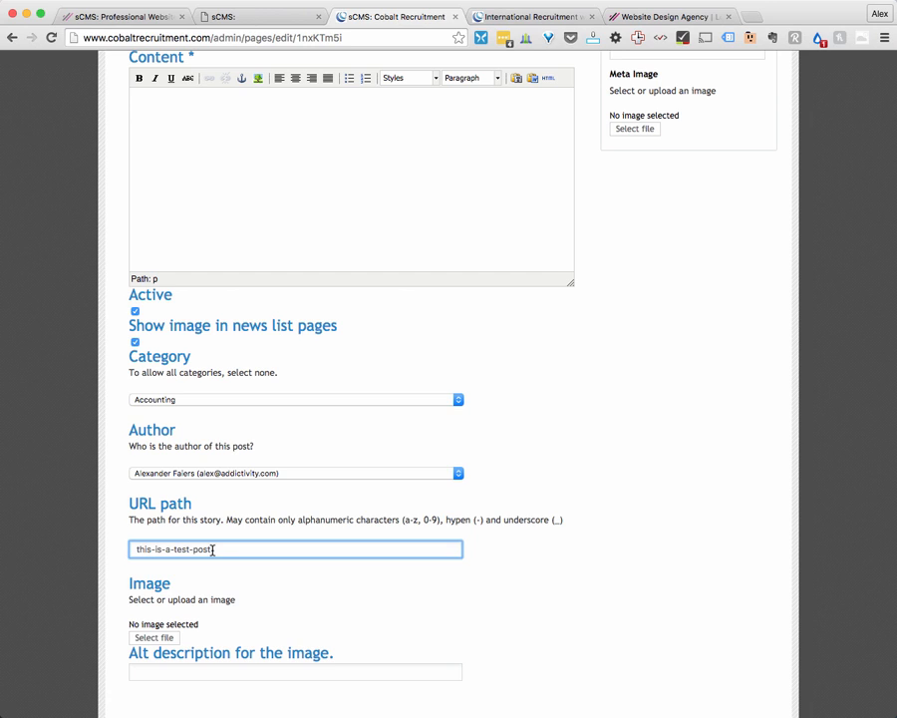
pyautogui.hotkey('alt', 'Left')
pyautogui.hotkey('alt', 'Left')
pyautogui.hotkey('alt', 'shift', 'Left')
pyautogui.hotkey('alt', 'shift', 'Left')
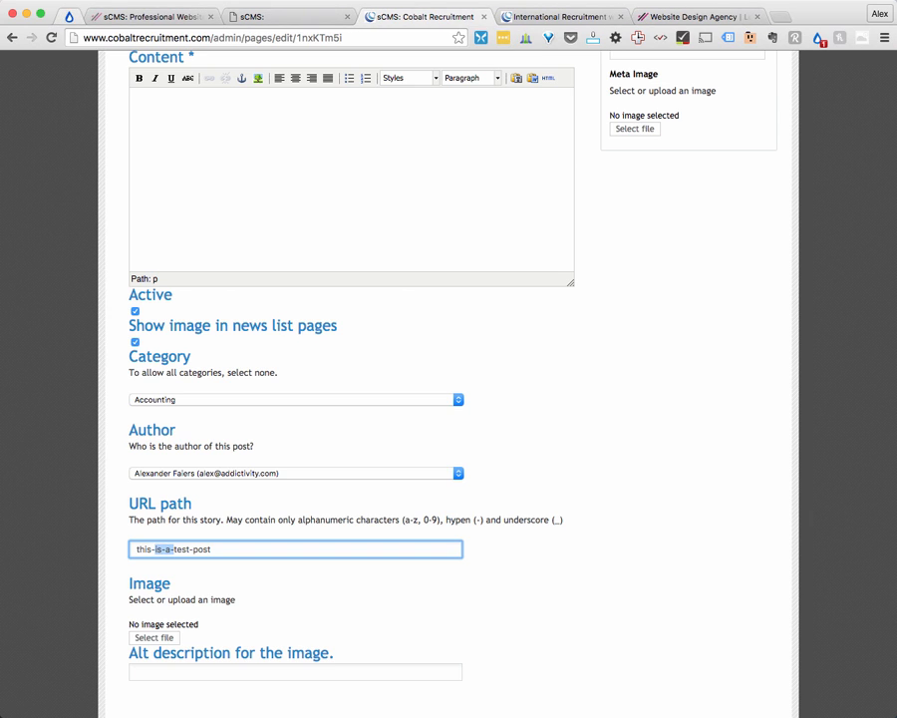
pyautogui.press('BackSpace')
# Step: Examine the post image picker and its upload option, close it without choosing a file, and check the alt description field
pyautogui.scroll(-3, 121, 591)
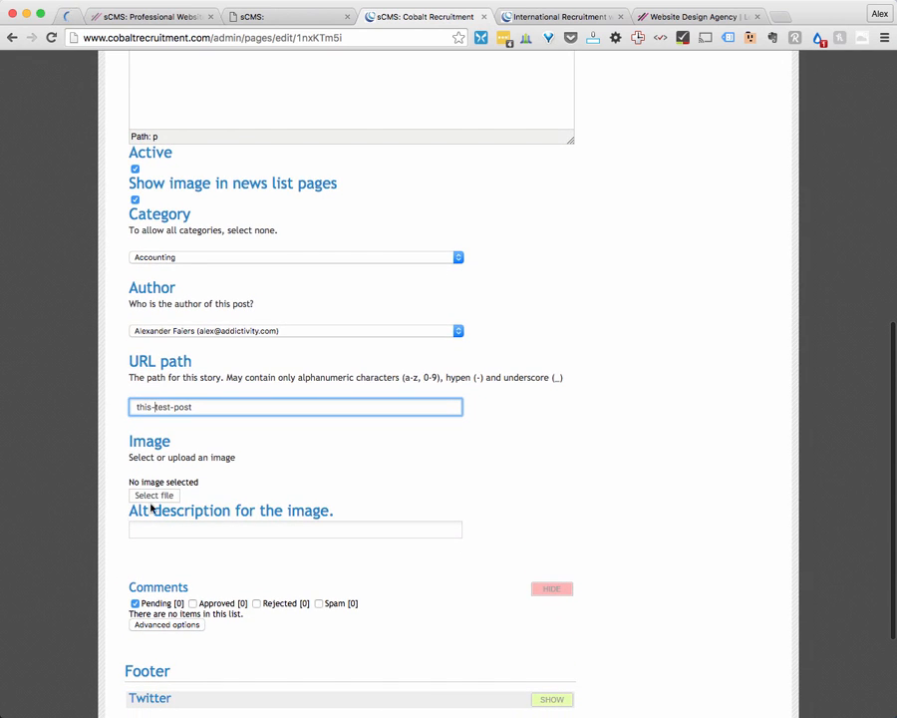
pyautogui.click(167, 497)
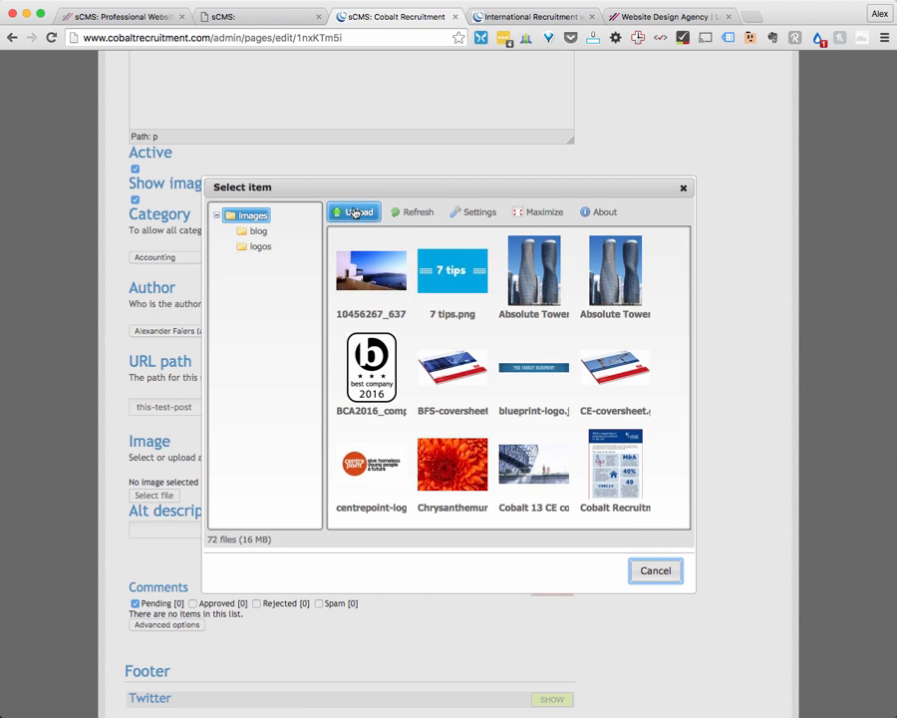
pyautogui.click(650, 571)
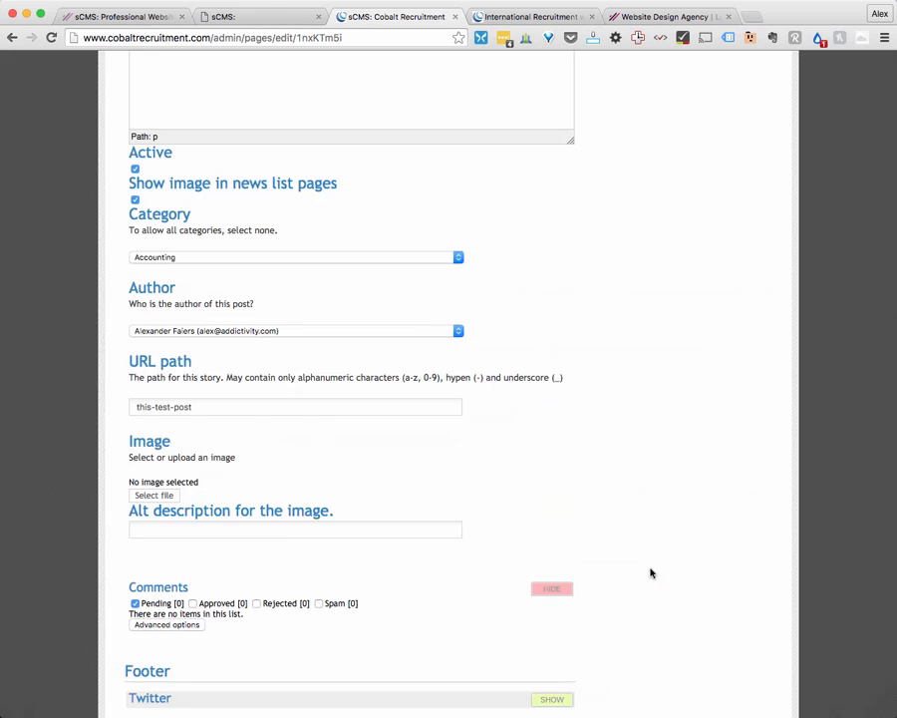
pyautogui.click(288, 527)
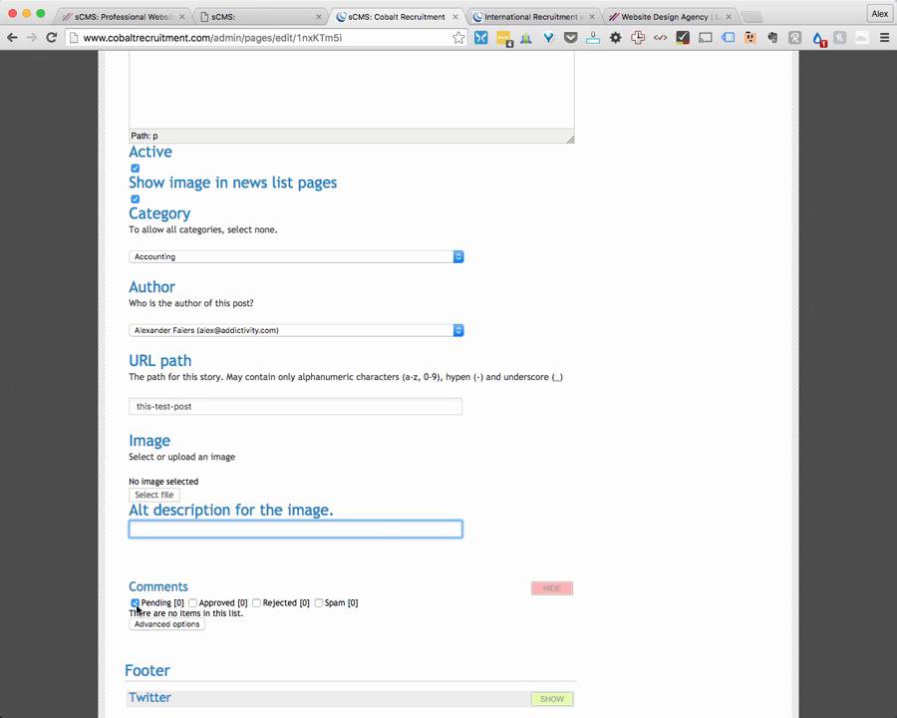
# Step: Include Approved comments alongside Pending ones in the post's comment filter
pyautogui.click(194, 603)
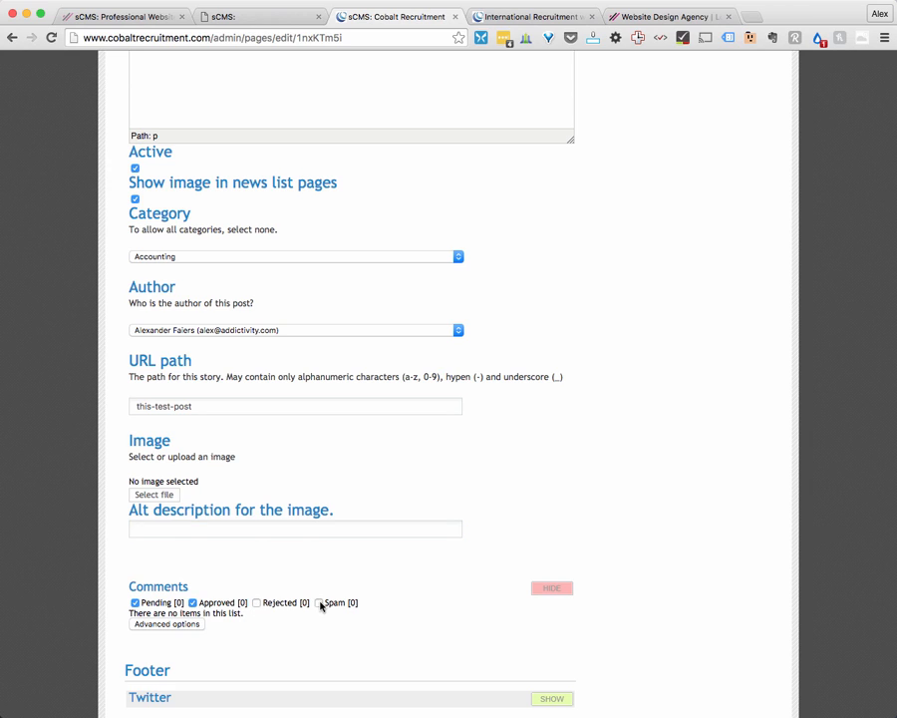
pyautogui.scroll(-3, 321, 605)
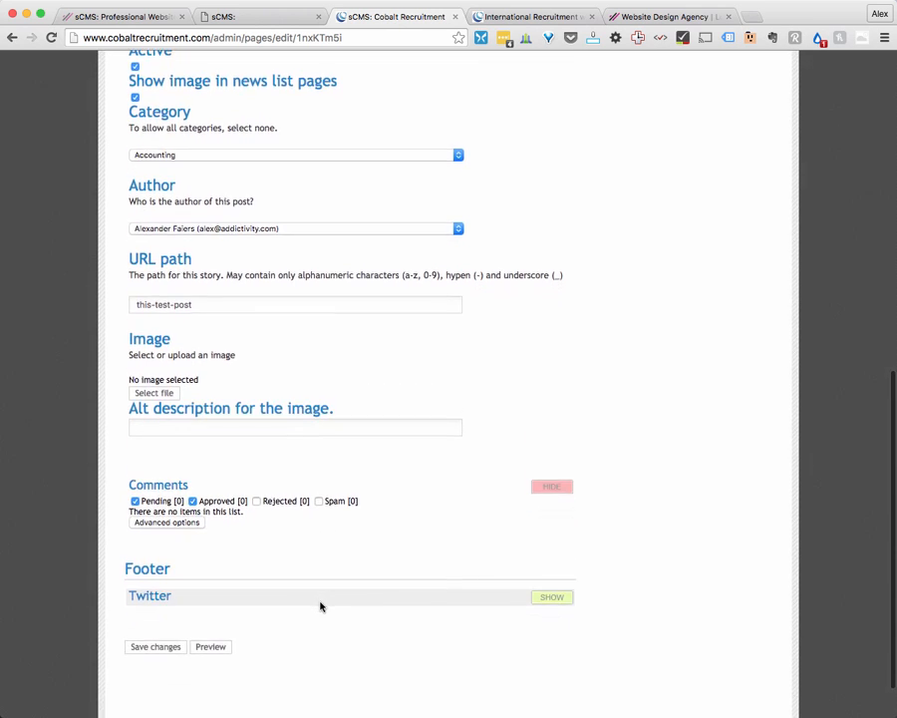
# Step: Switch the post's SEO Controls to custom settings, review the meta fields, and restore the web site default settings
pyautogui.scroll(5, 321, 605)
pyautogui.scroll(8, 321, 605)
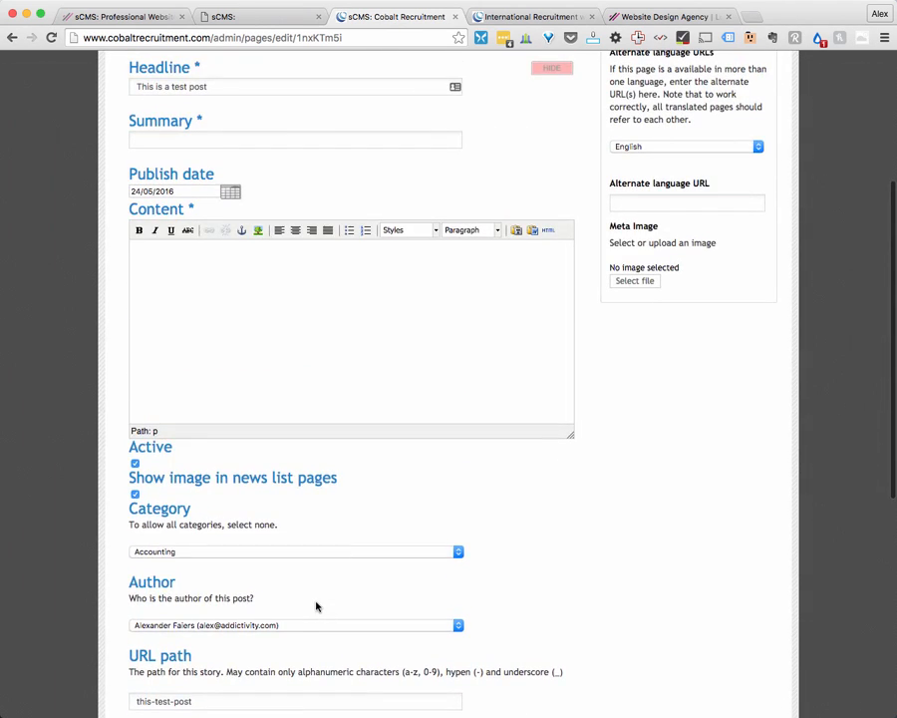
pyautogui.scroll(1, 320, 605)
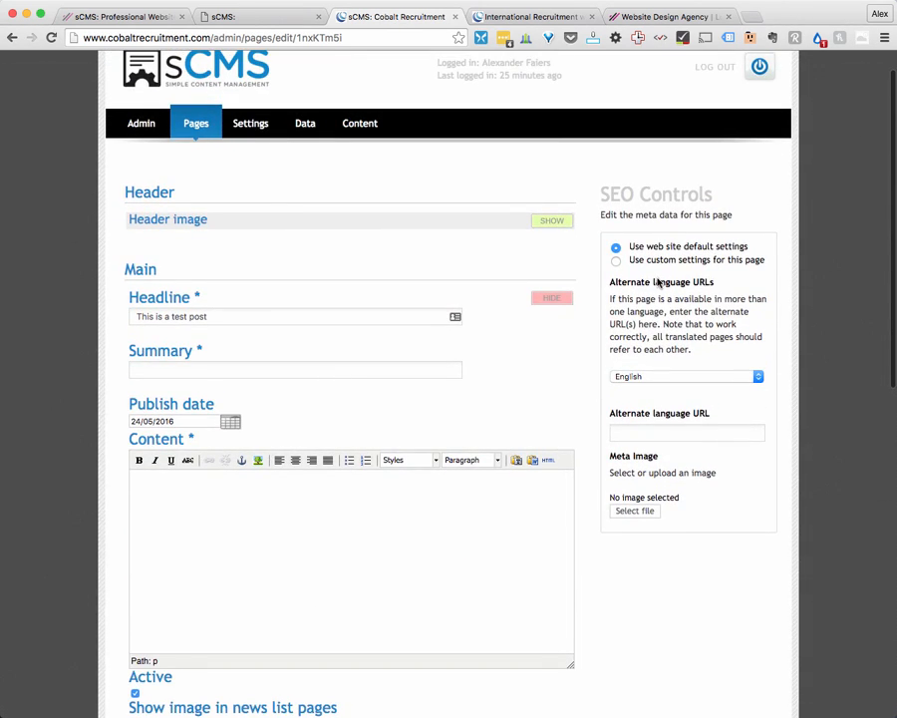
pyautogui.click(616, 261)
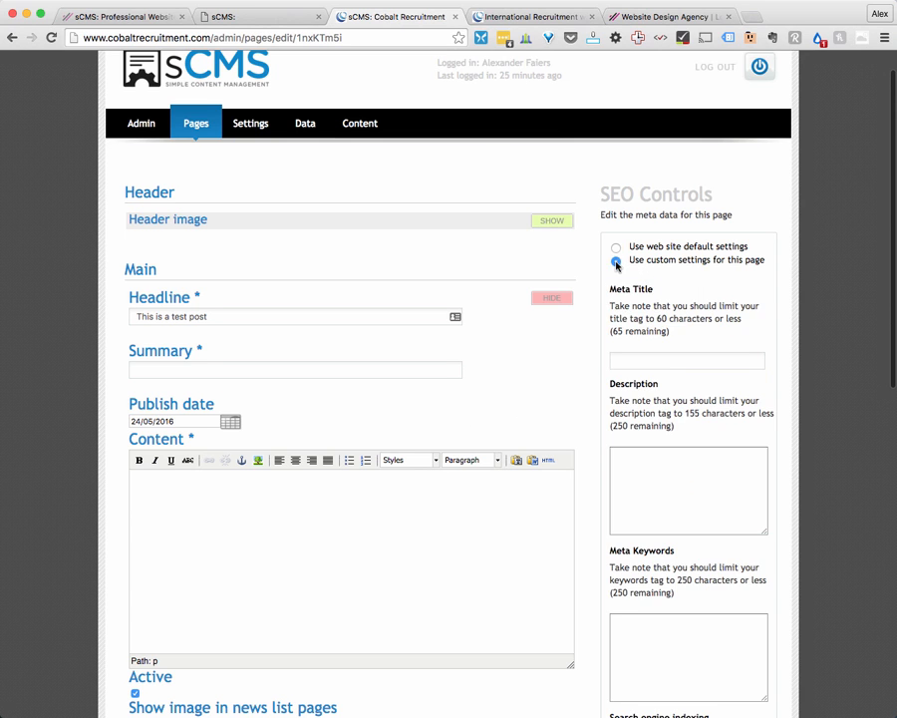
pyautogui.scroll(-3, 798, 321)
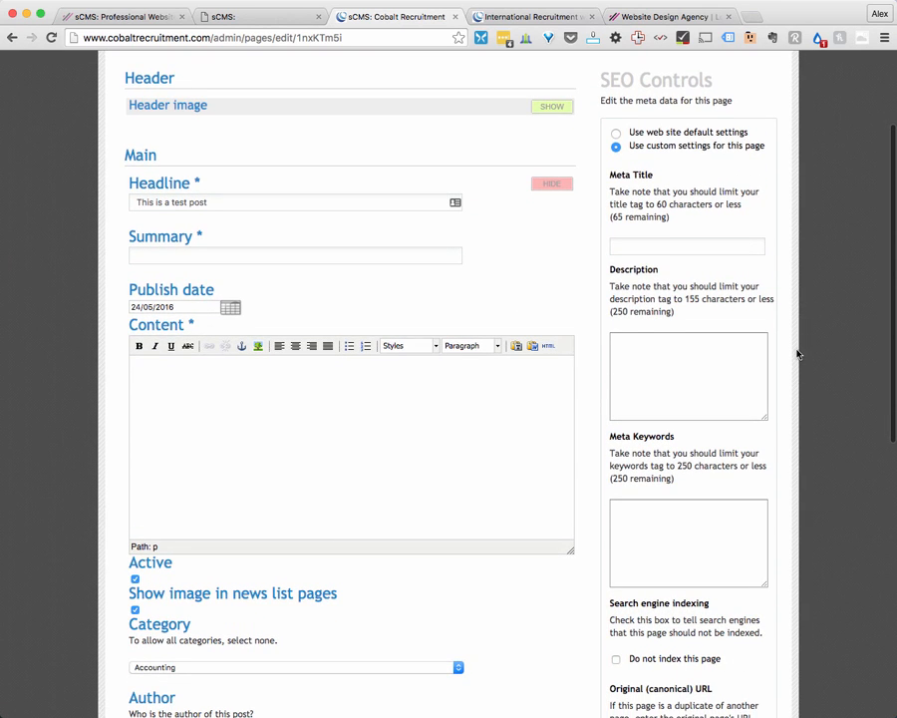
pyautogui.scroll(-9, 797, 354)
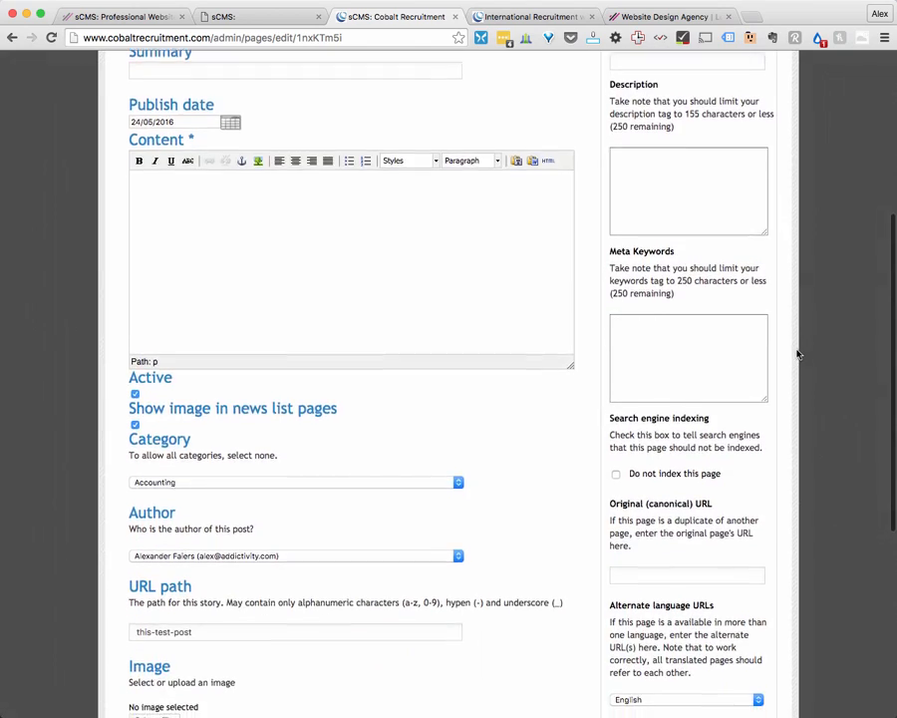
pyautogui.scroll(-4, 797, 354)
pyautogui.scroll(15, 797, 353)
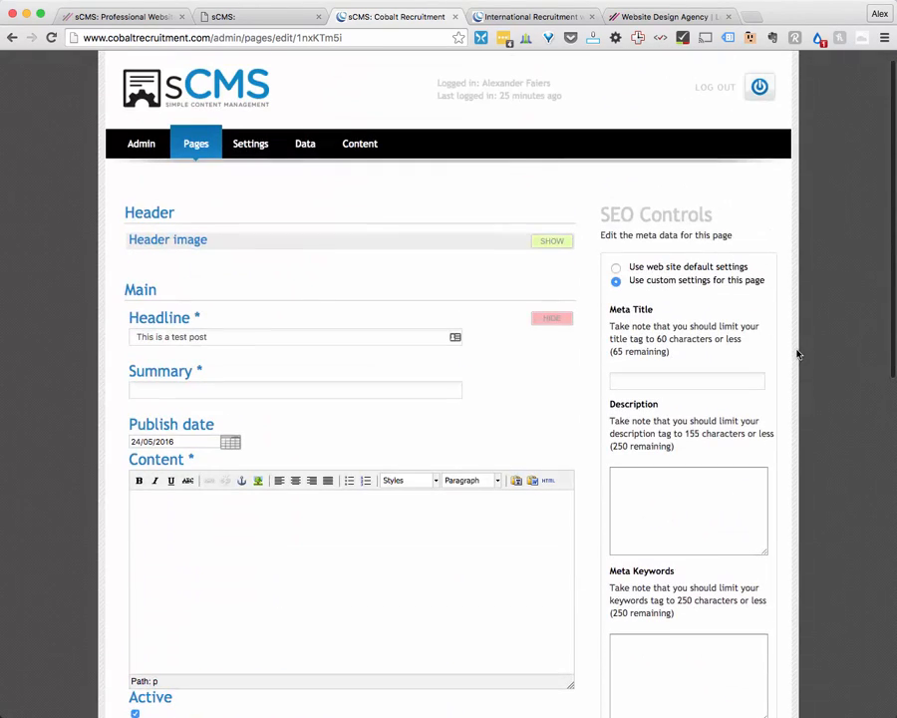
pyautogui.click(616, 267)
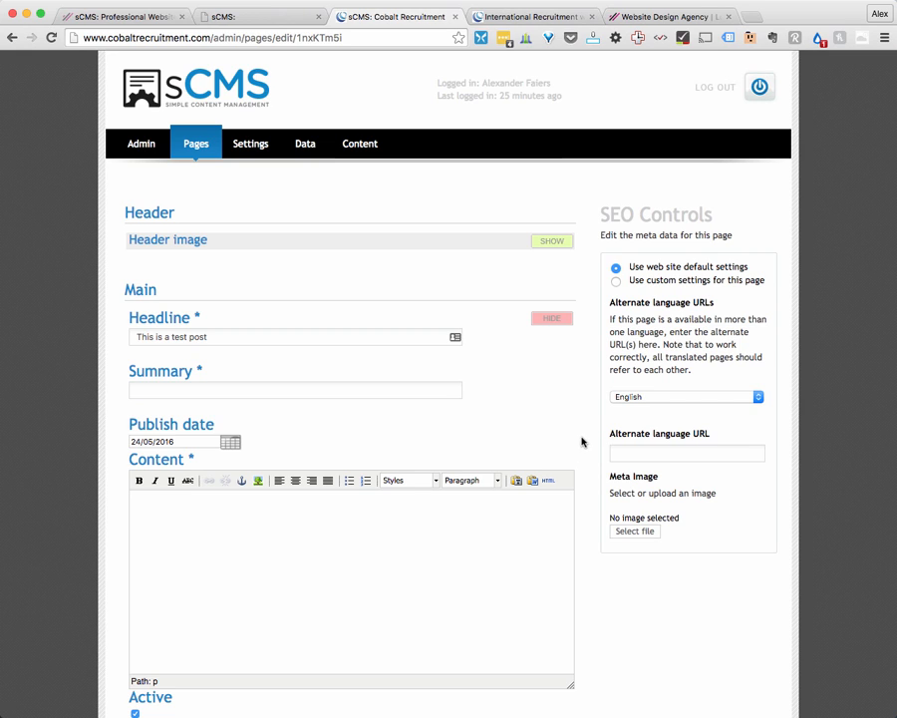
# Step: Open the site-wide settings and examine the metadata fields, the Google Analytics code field and the Page HEAD code box
pyautogui.click(252, 146)
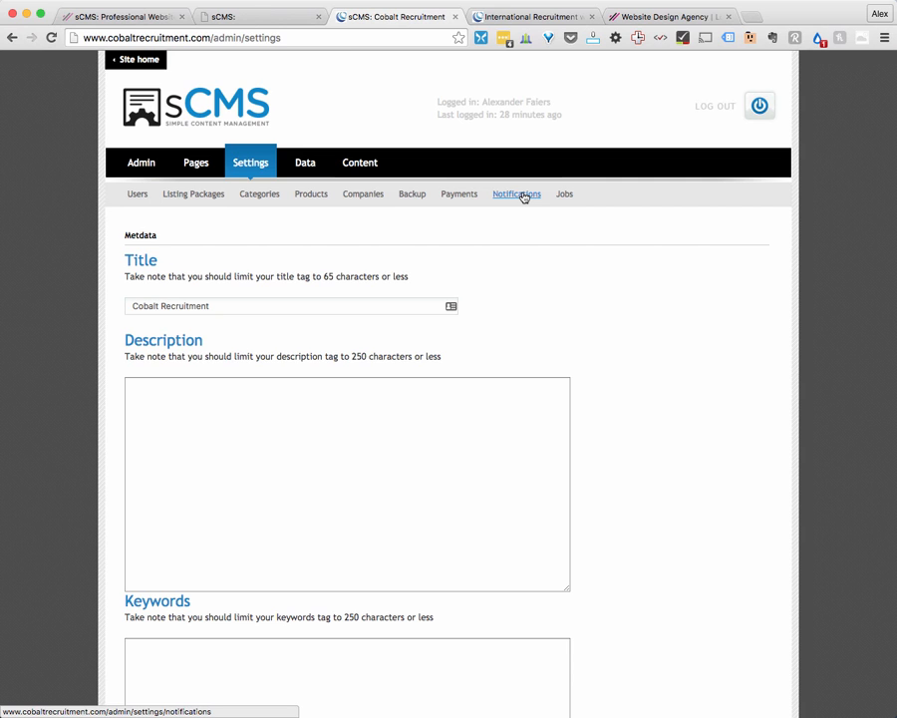
pyautogui.scroll(-3, 558, 239)
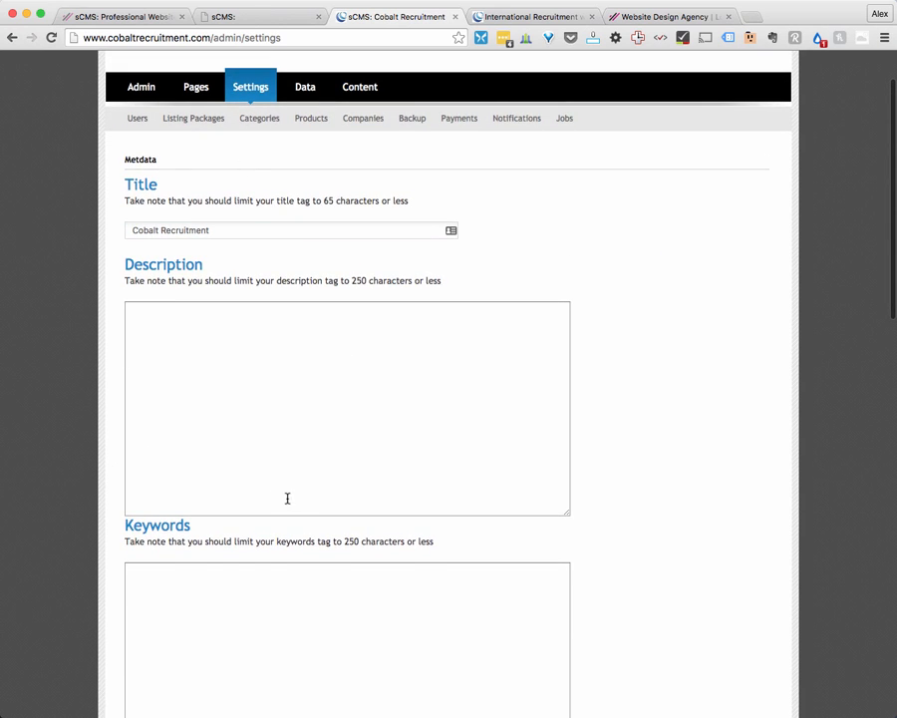
pyautogui.scroll(-1, 562, 514)
pyautogui.scroll(-10, 562, 514)
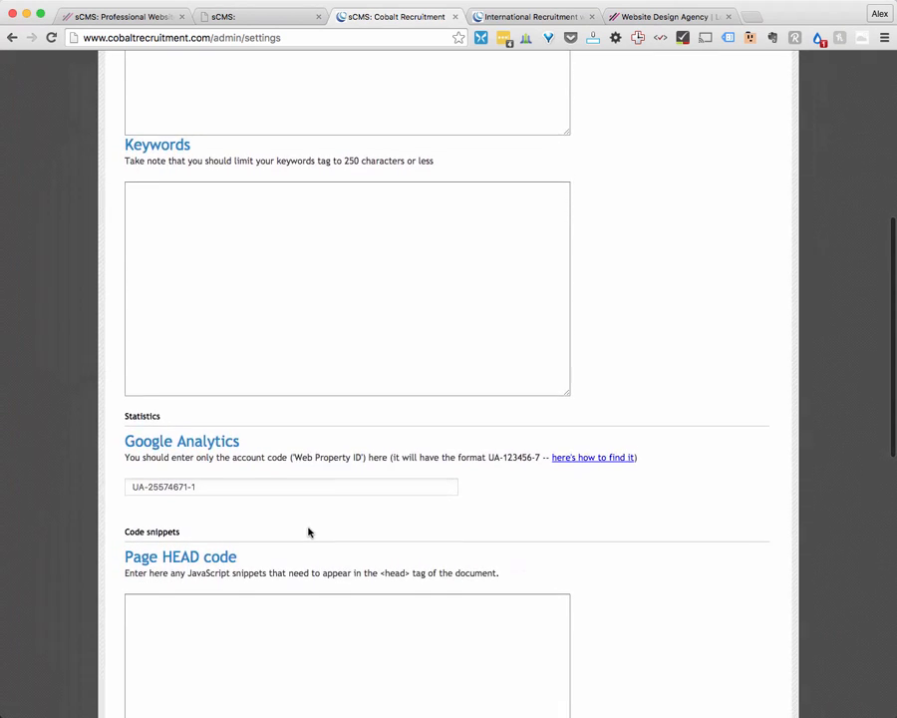
pyautogui.scroll(-4, 310, 526)
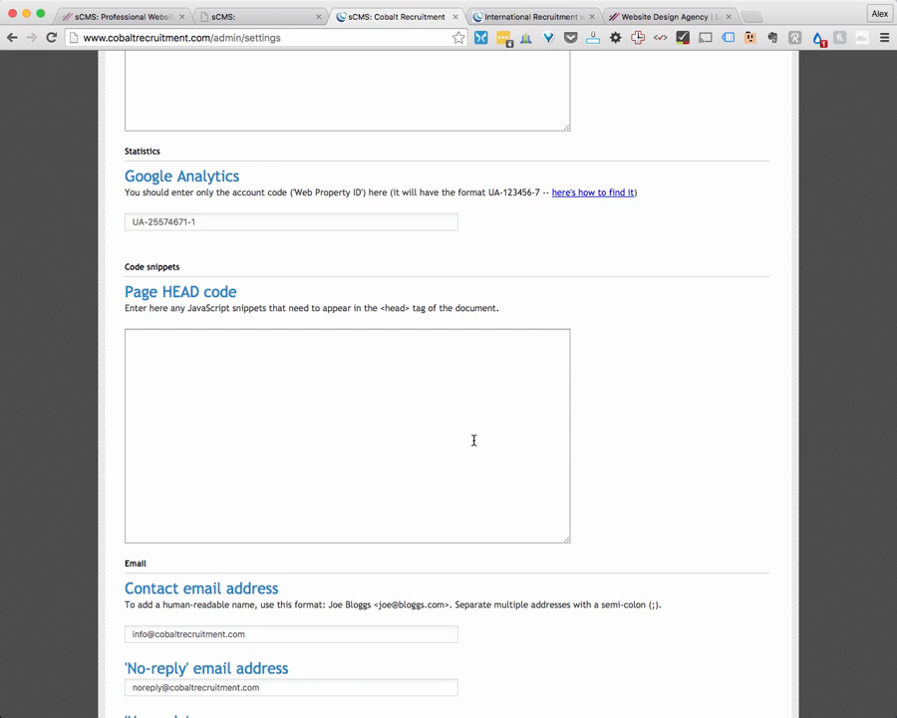
pyautogui.click(421, 451)
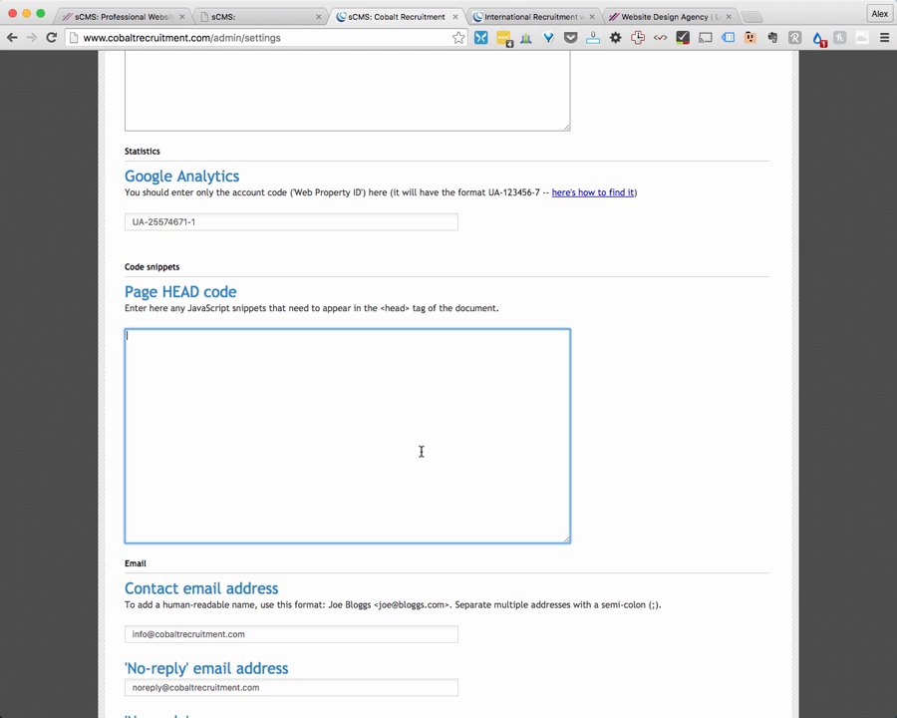
# Step: Review the site's email, comments and VAT rate settings, and return to the metadata title and description fields
pyautogui.scroll(-3, 421, 452)
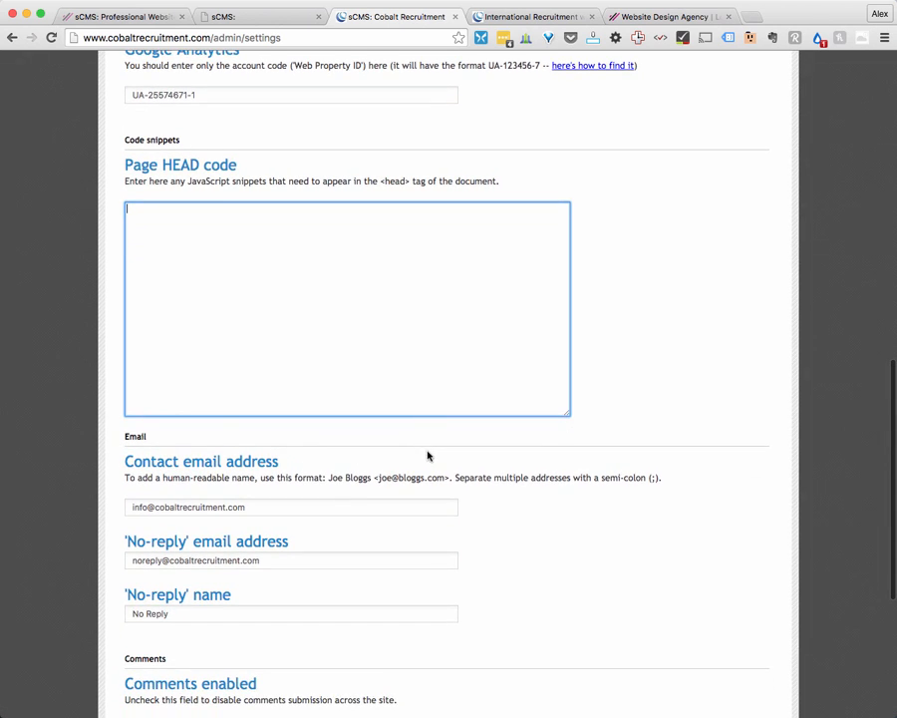
pyautogui.scroll(-4, 438, 465)
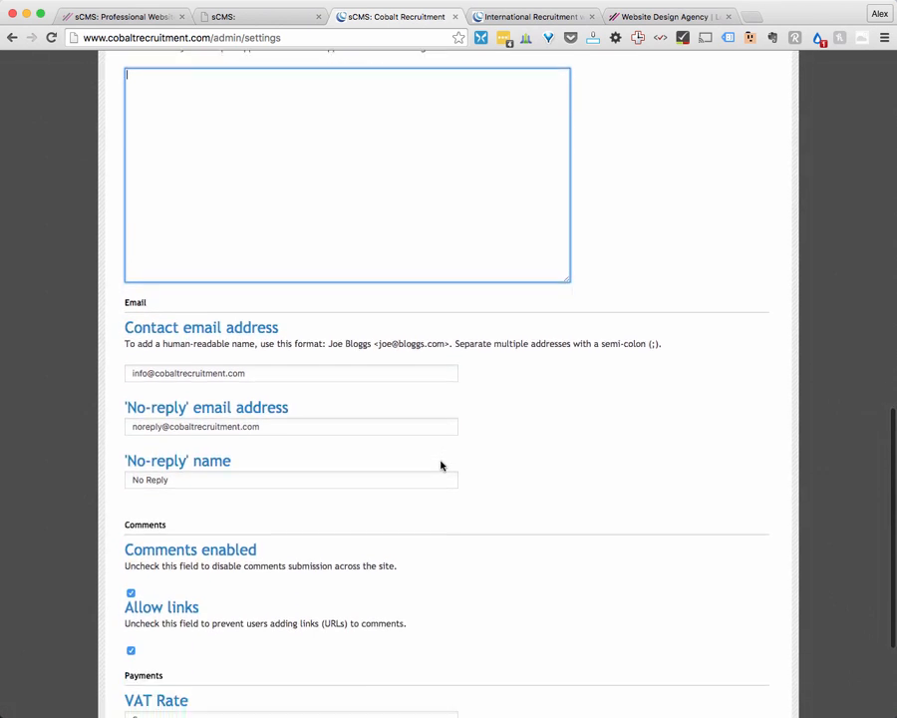
pyautogui.scroll(-3, 440, 464)
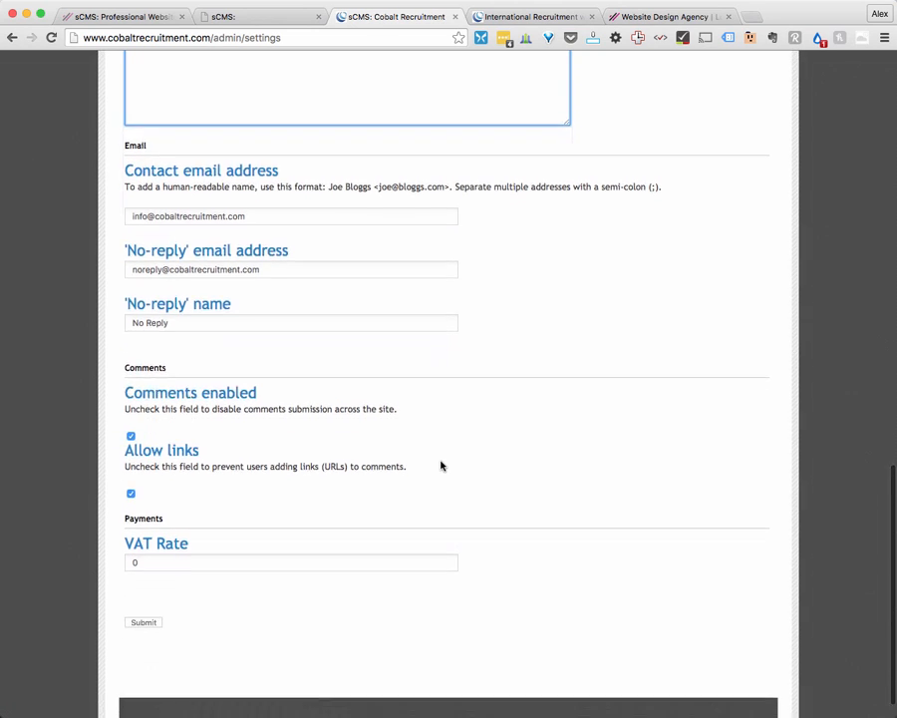
pyautogui.scroll(8, 532, 465)
pyautogui.scroll(10, 533, 466)
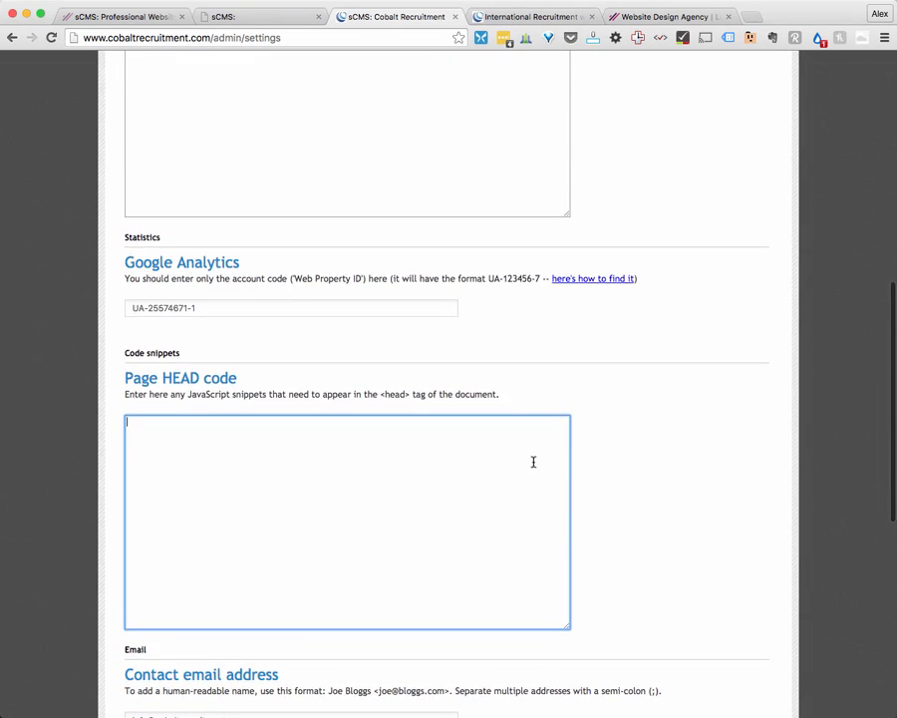
pyautogui.scroll(2, 533, 461)
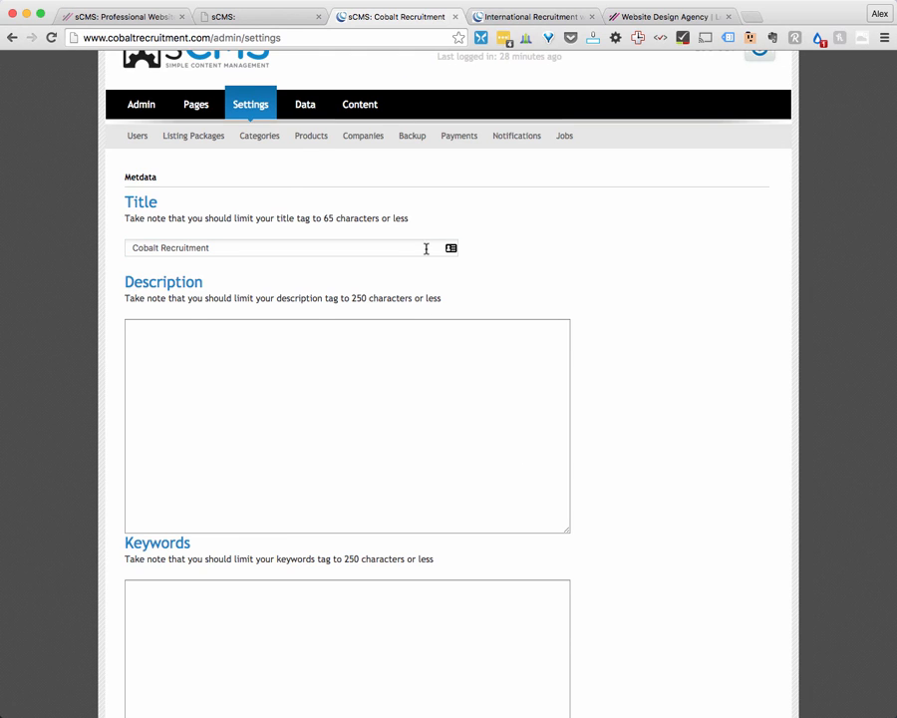
# Step: Open the captured form data and examine the form filter choices and export formats, keeping All forms and Excel (.xlsx)
pyautogui.click(303, 111)
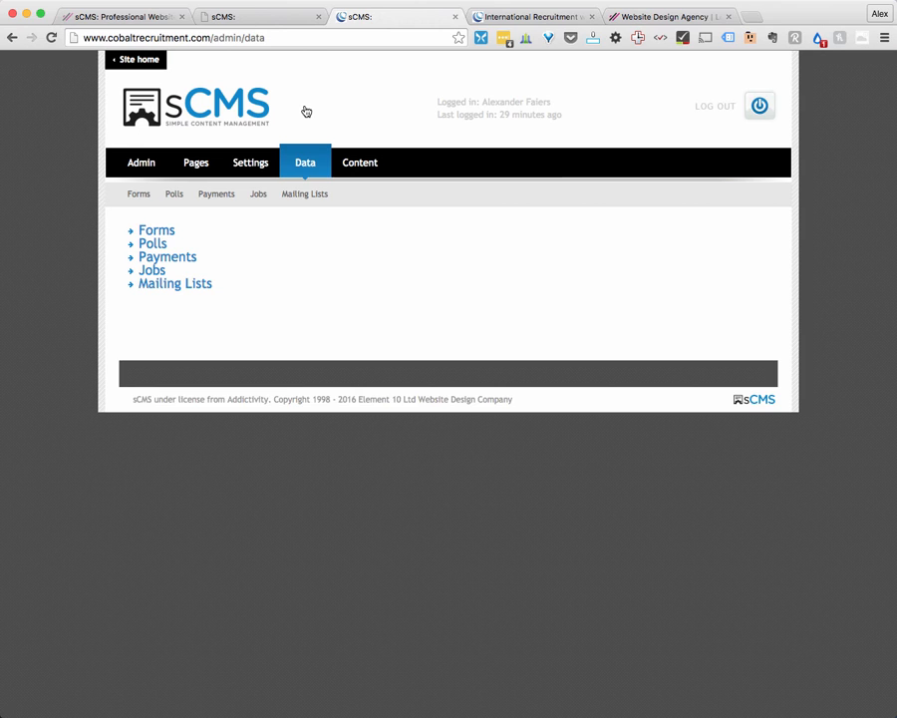
pyautogui.click(139, 196)
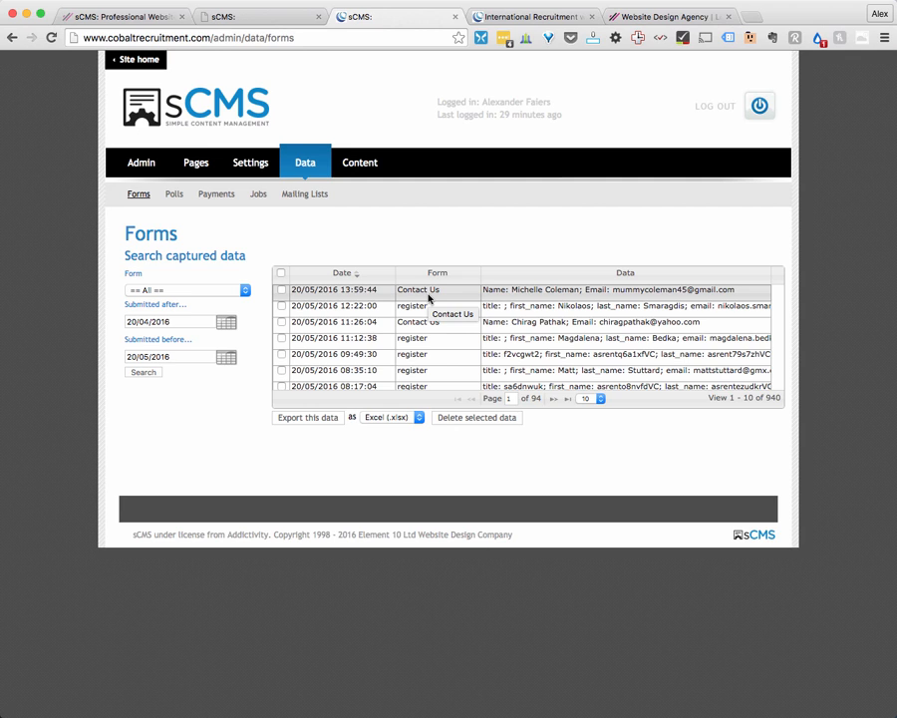
pyautogui.click(178, 290)
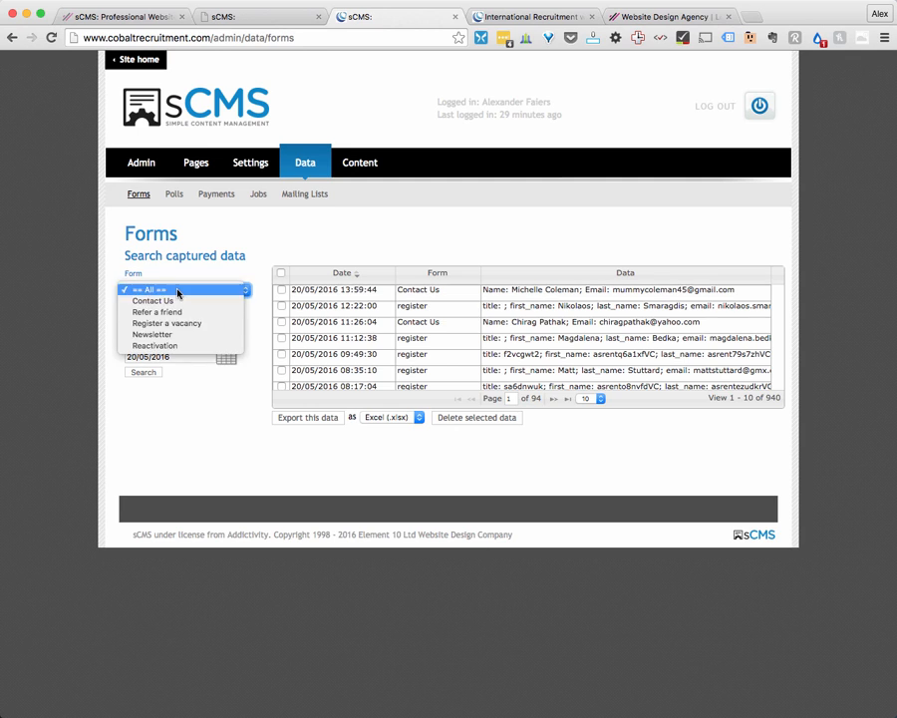
pyautogui.click(109, 334)
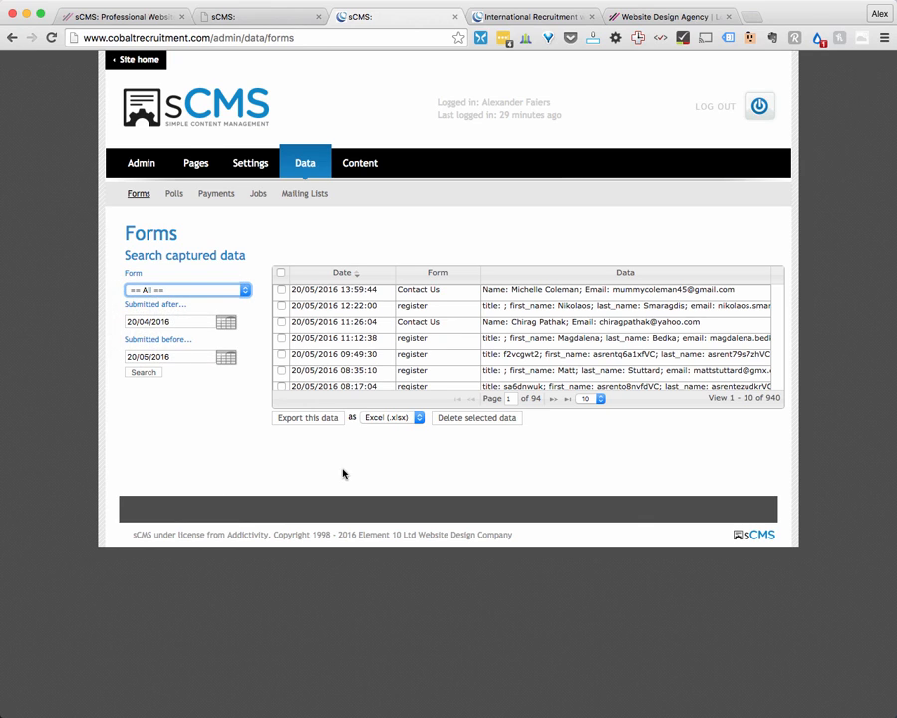
pyautogui.click(401, 417)
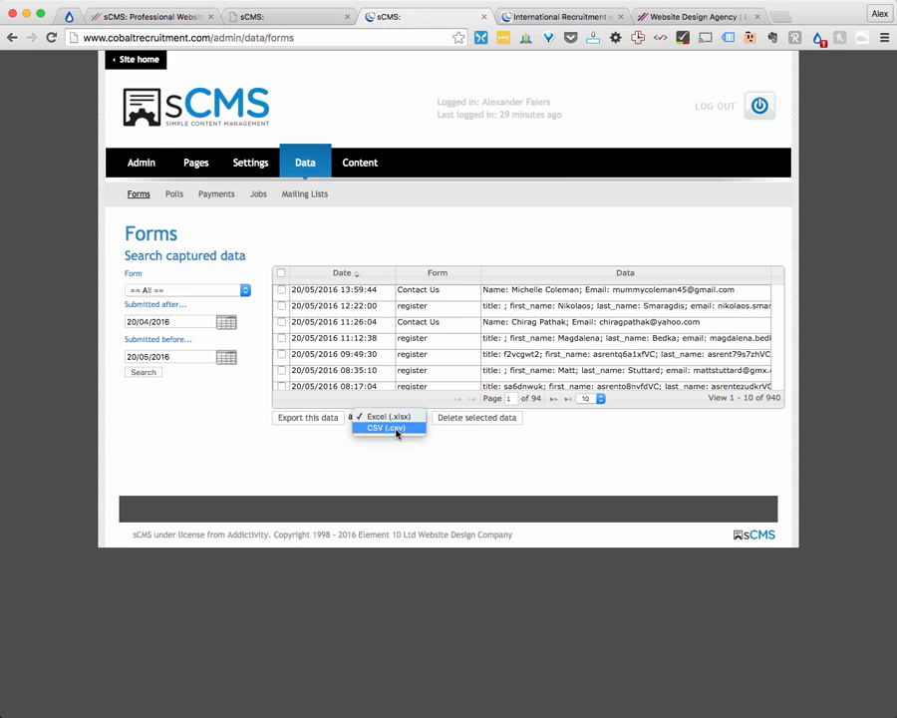
pyautogui.click(379, 472)
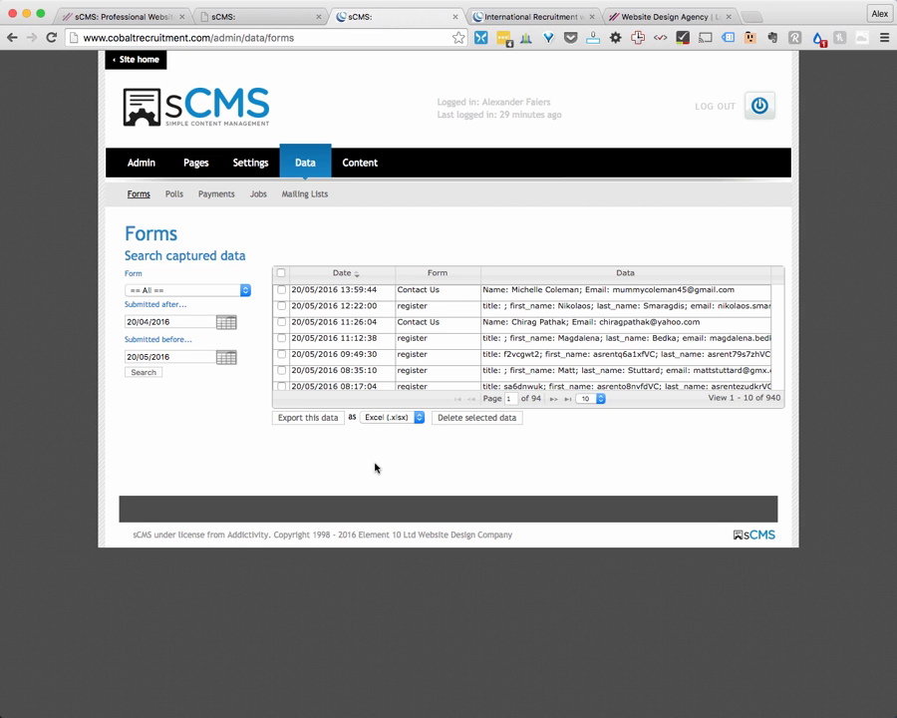
# Step: Return to the site's page list and collapse the News & Blog section
pyautogui.click(196, 168)
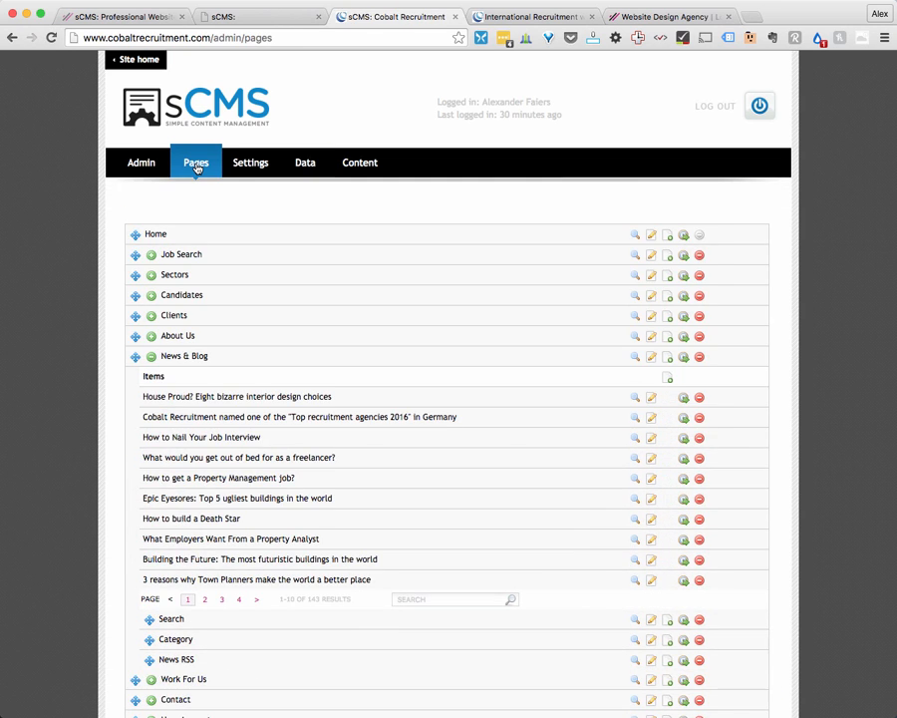
pyautogui.click(152, 357)
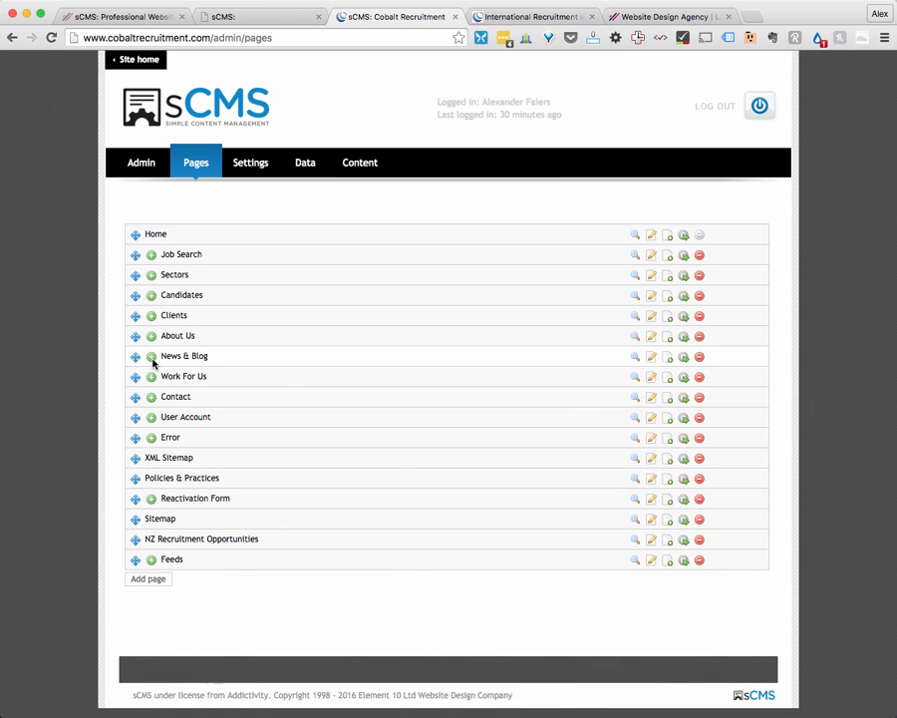